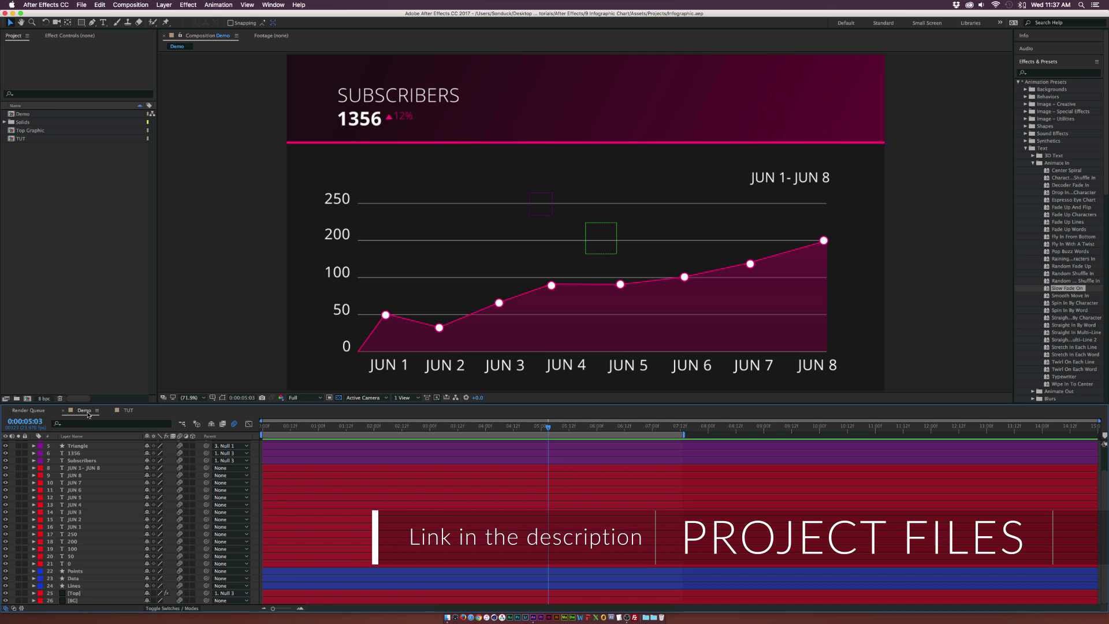
# Review the TUT timeline against the finished Demo chart and return to TUT at the start
pyautogui.click(127, 409)
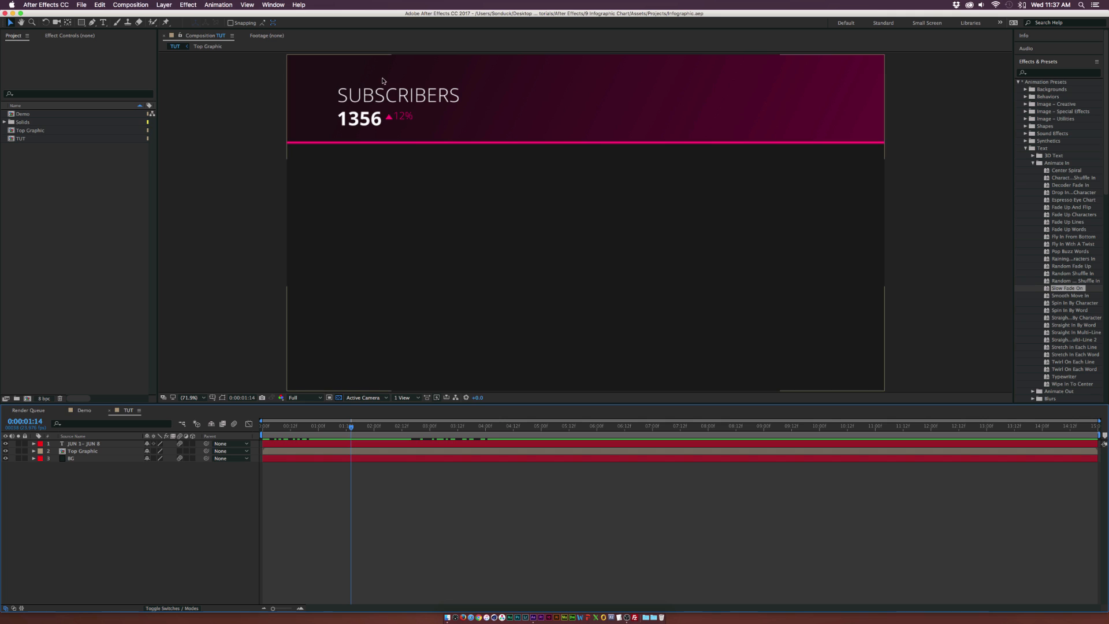
pyautogui.moveTo(378, 426); pyautogui.dragTo(512, 427)
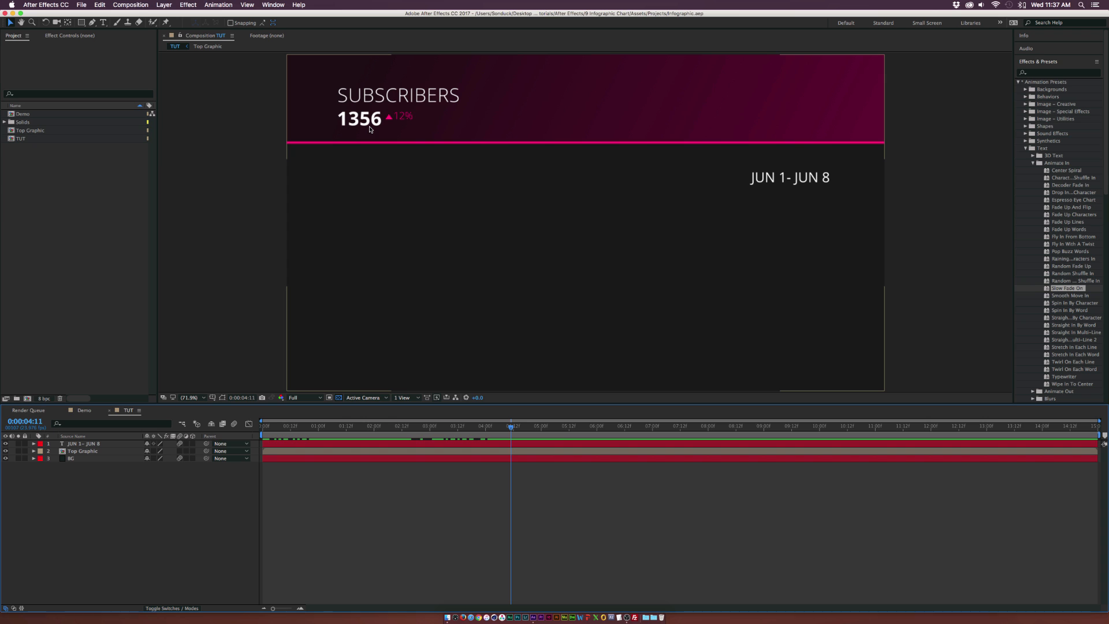
pyautogui.click(82, 451)
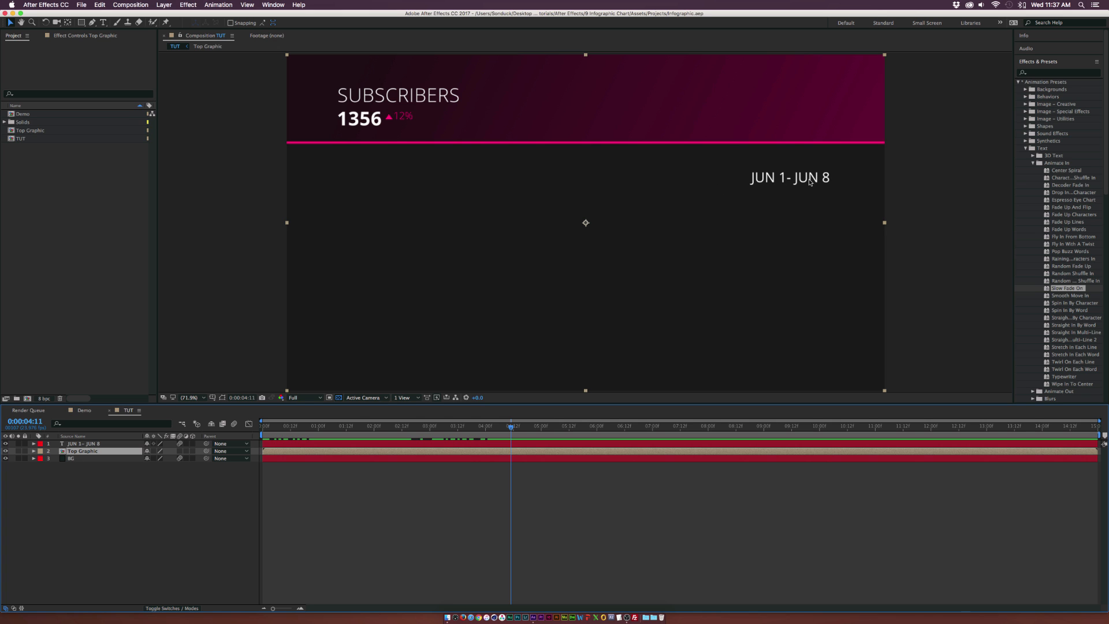
pyautogui.moveTo(511, 425)
pyautogui.mouseDown()
pyautogui.moveTo(271, 426)
pyautogui.moveTo(503, 425)
pyautogui.mouseUp()
pyautogui.click(84, 409)
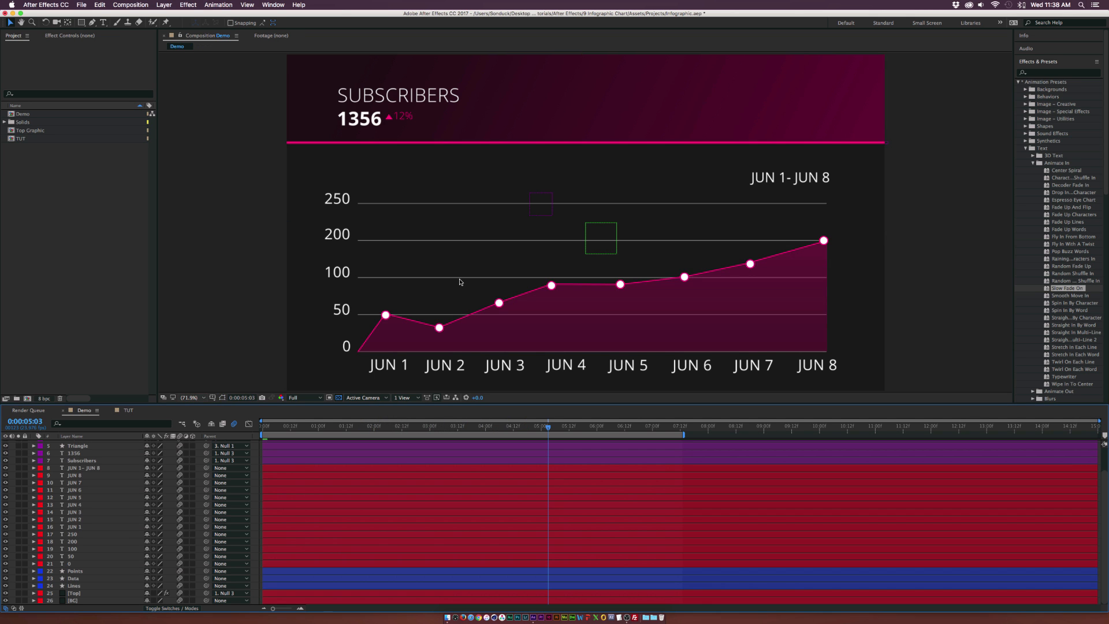
pyautogui.click(129, 409)
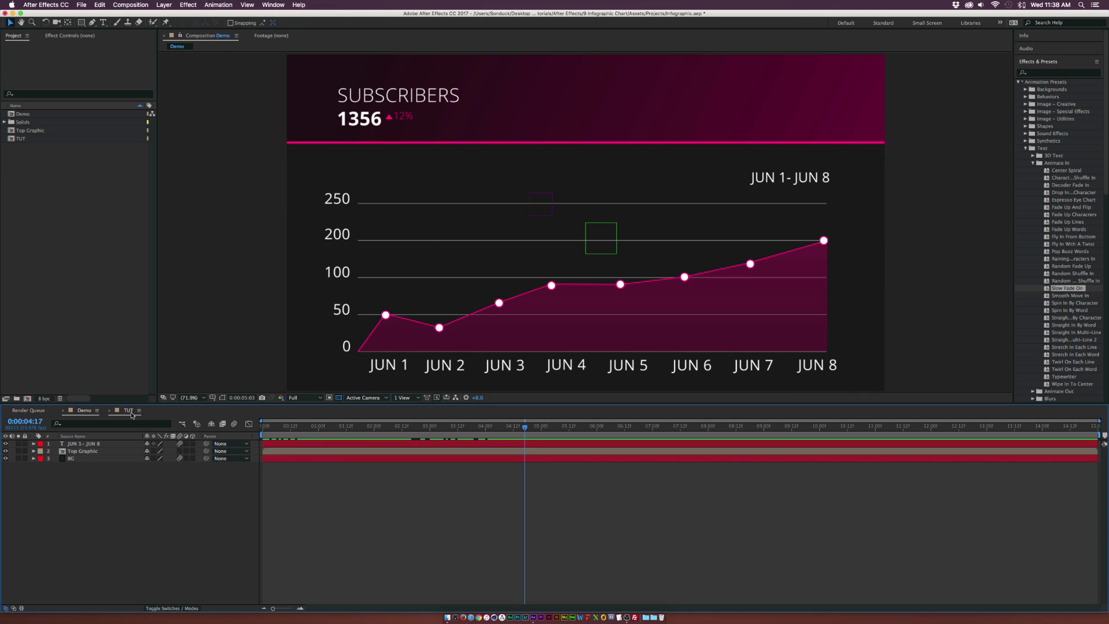
# Place the line's Pen point and give the new shape no fill
pyautogui.click(93, 22)
pyautogui.click(345, 253)
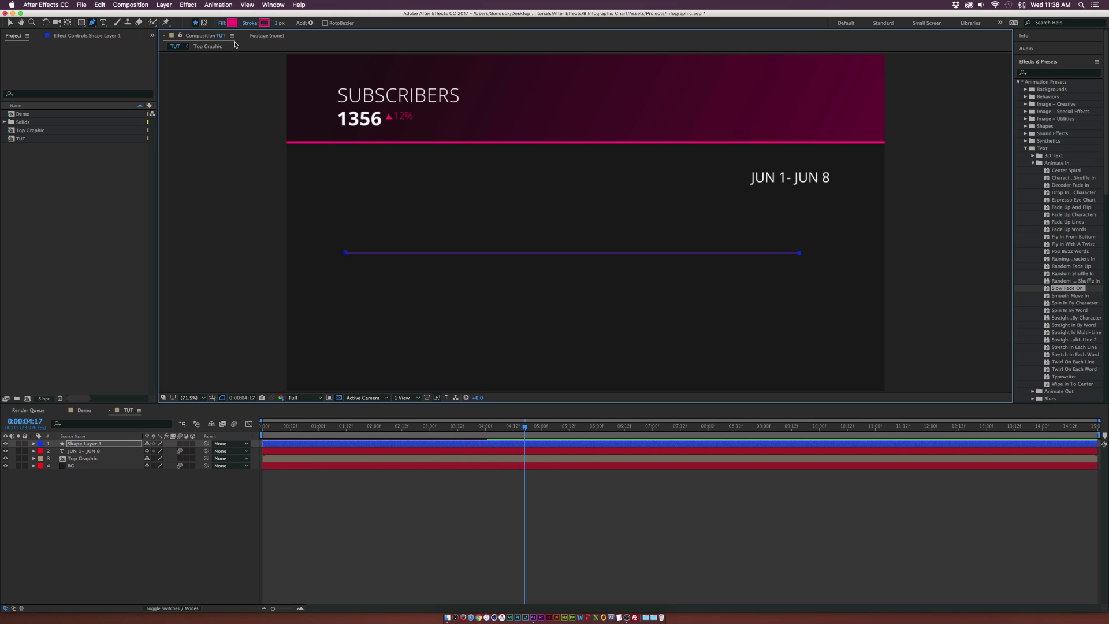
pyautogui.click(223, 24)
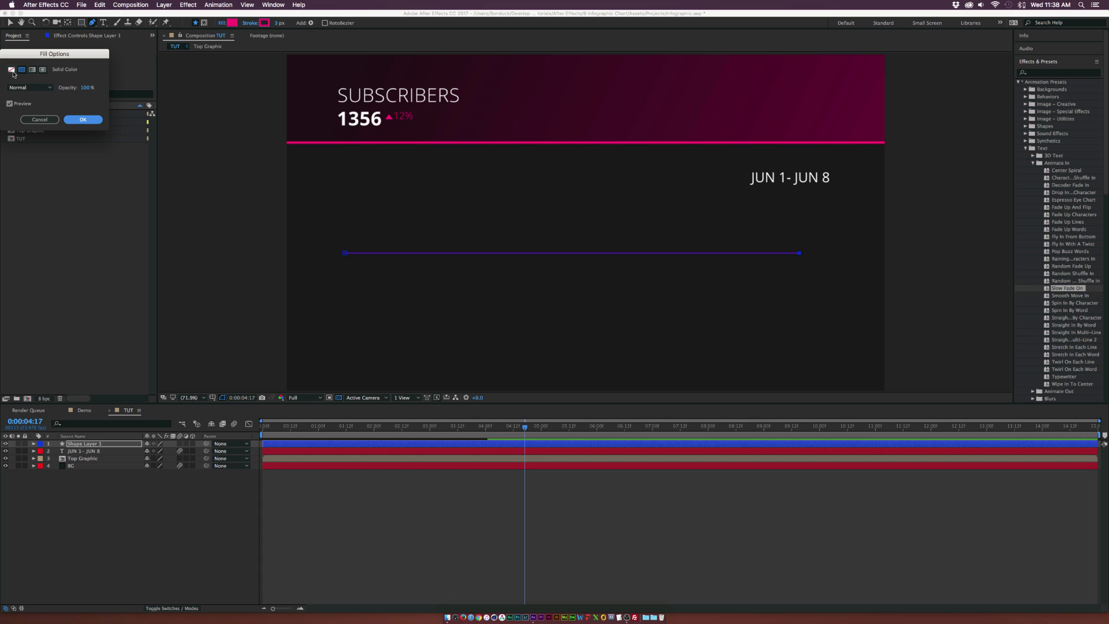
pyautogui.click(12, 69)
pyautogui.click(83, 119)
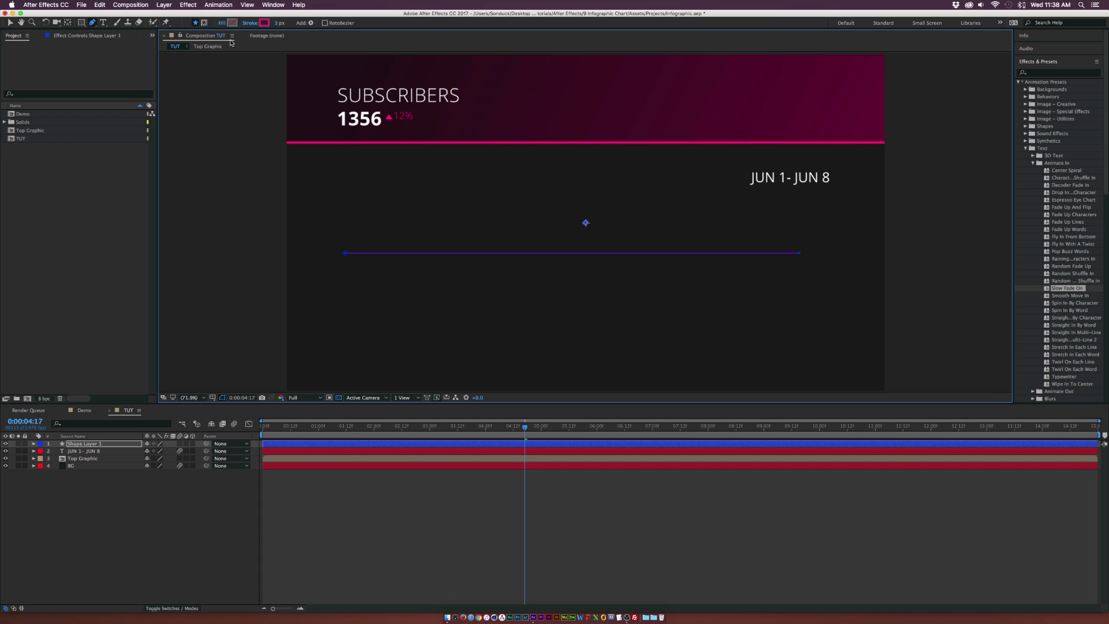
# Give the line a solid white stroke 1 px wide and deselect it
pyautogui.click(251, 23)
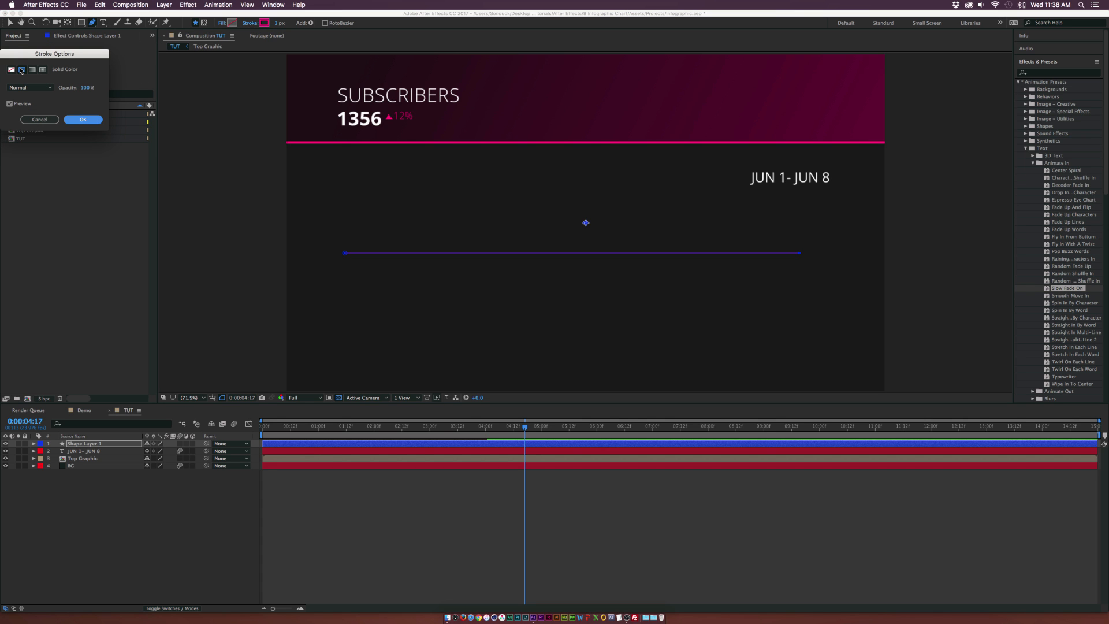
pyautogui.click(23, 70)
pyautogui.click(83, 120)
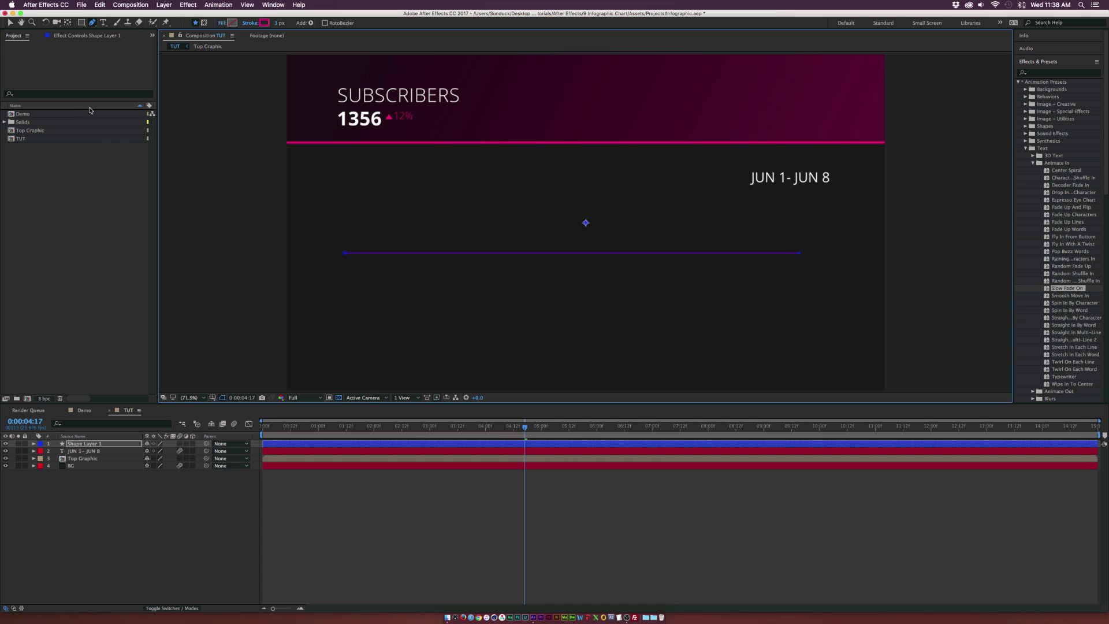
pyautogui.click(266, 23)
pyautogui.click(8, 73)
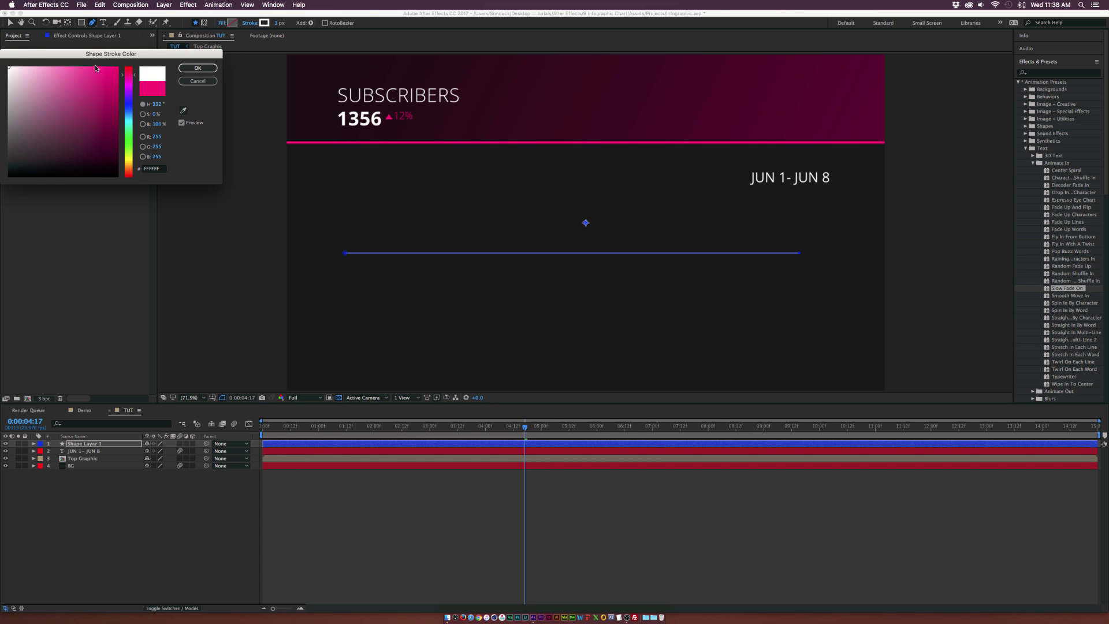
pyautogui.click(198, 68)
pyautogui.click(277, 23)
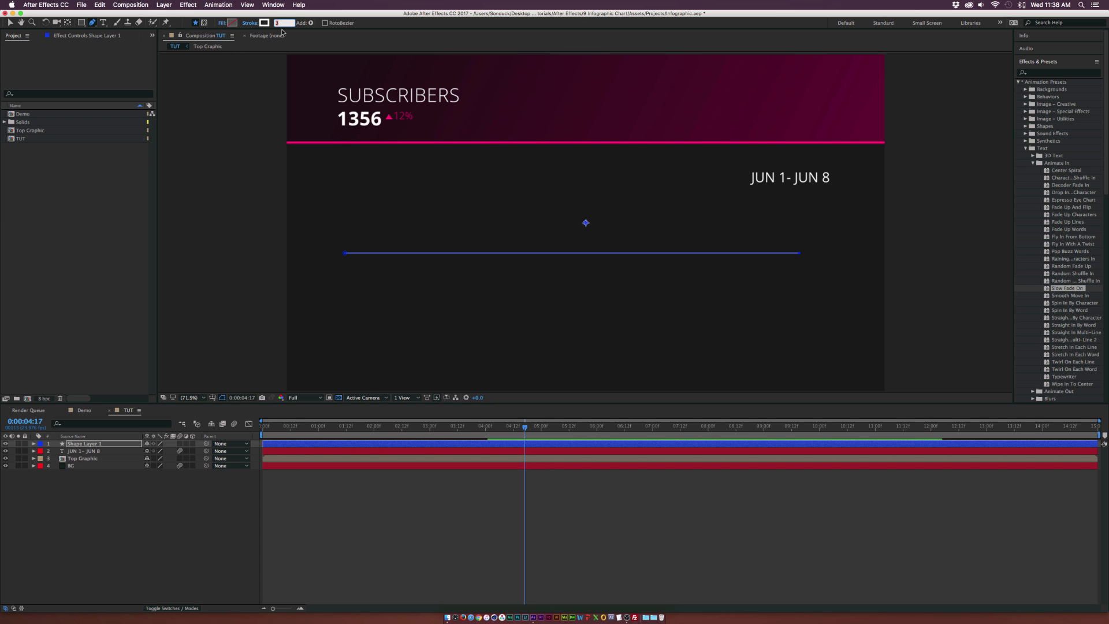
pyautogui.press('Return')
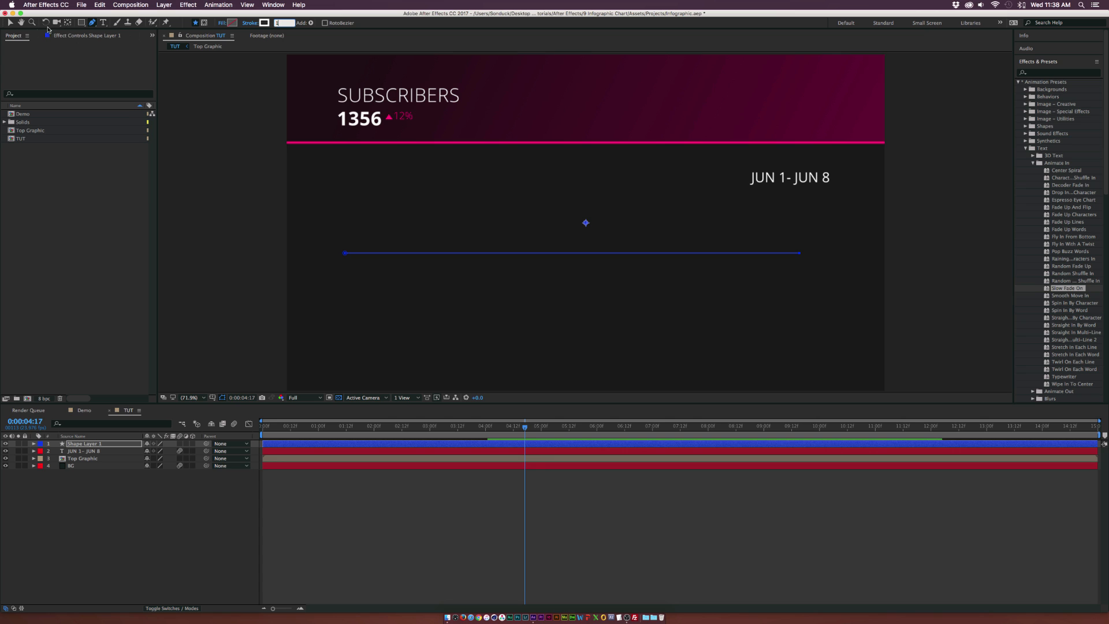
pyautogui.click(10, 23)
pyautogui.click(170, 187)
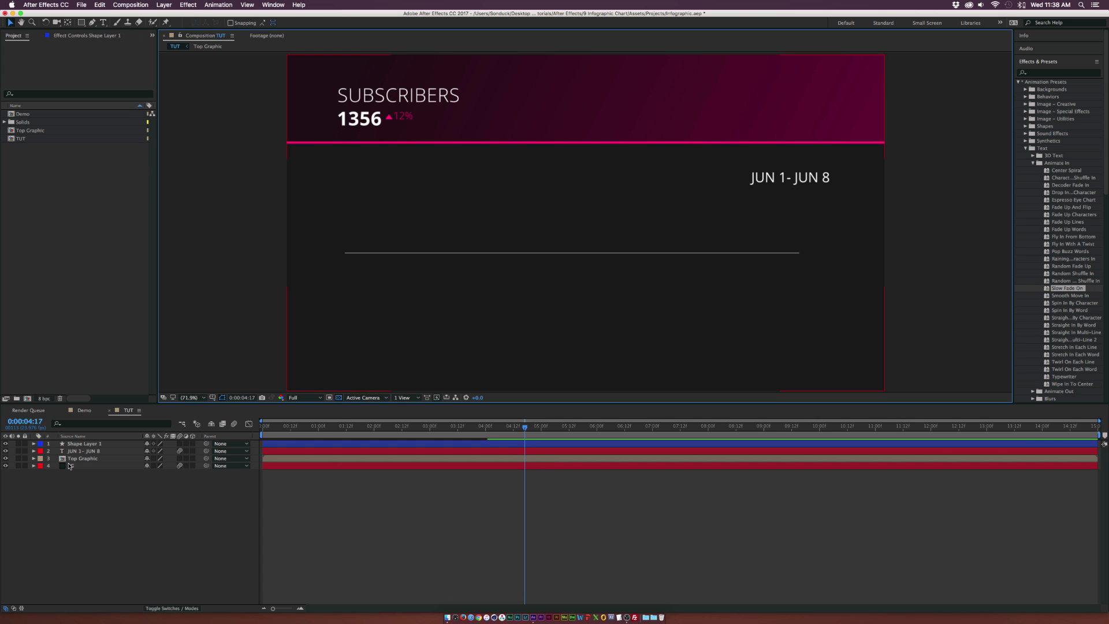
# Select the line's shape layer and show the Title/Action Safe guides
pyautogui.click(84, 444)
pyautogui.click(213, 398)
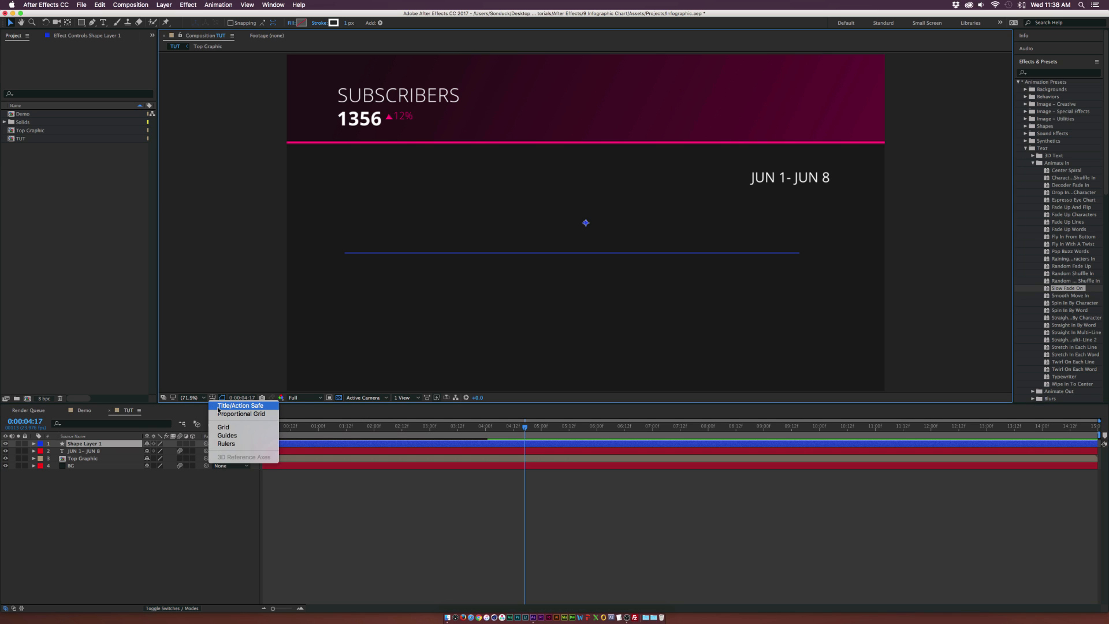
pyautogui.click(238, 407)
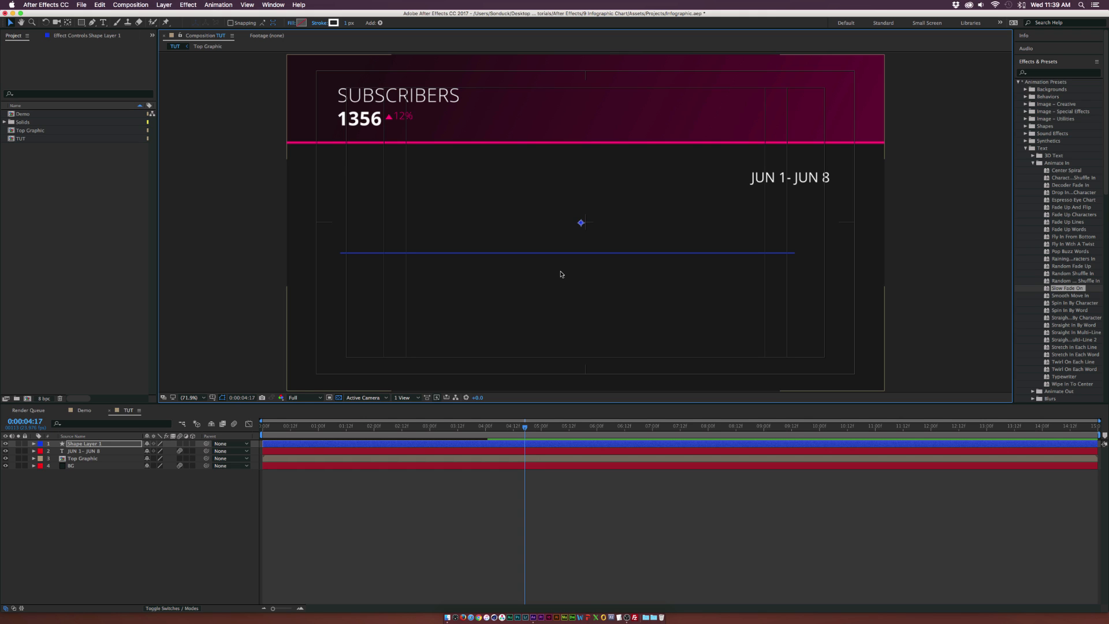
# Nudge the line down to the bottom of the chart area and centre it horizontally
pyautogui.press('Down')
pyautogui.press('Down')
pyautogui.press('Down')
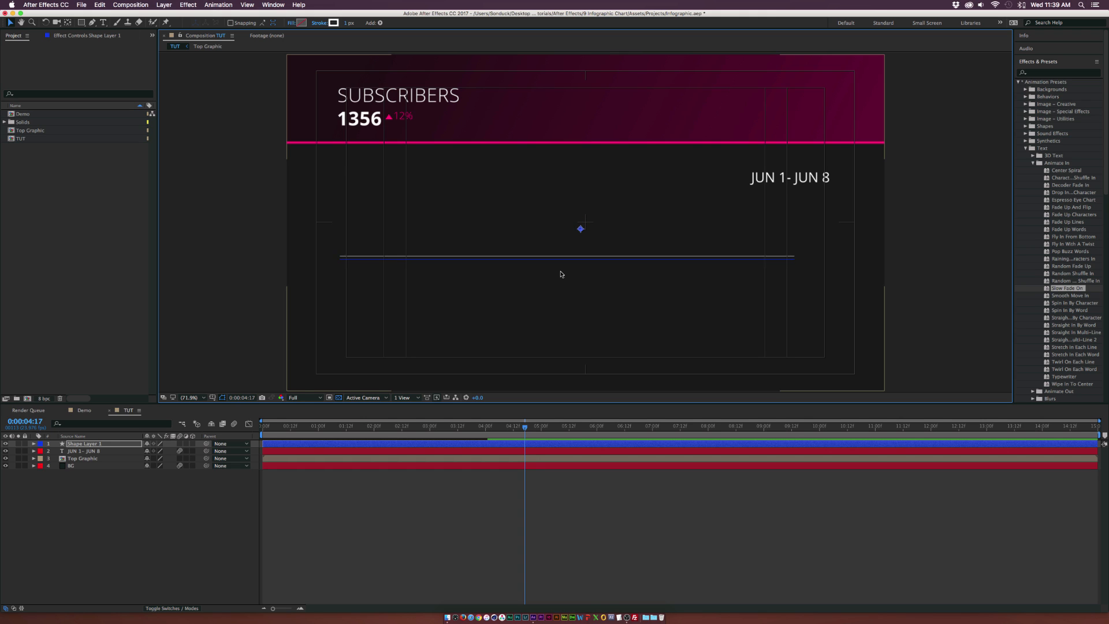
pyautogui.hotkey('shift', 'Down')
pyautogui.hotkey('shift', 'Down')
pyautogui.hotkey('shift', 'Down')
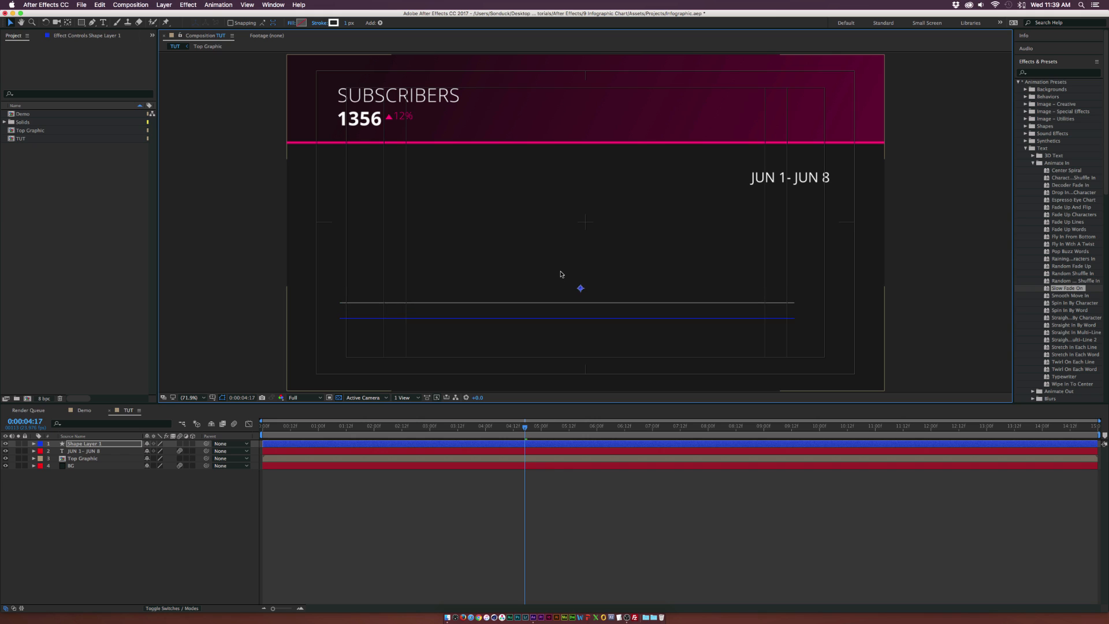
pyautogui.hotkey('shift', 'Down')
pyautogui.press('Down')
pyautogui.press('Down')
pyautogui.hotkey('shift', 'Down')
pyautogui.hotkey('shift', 'Down')
pyautogui.hotkey('shift', 'Down')
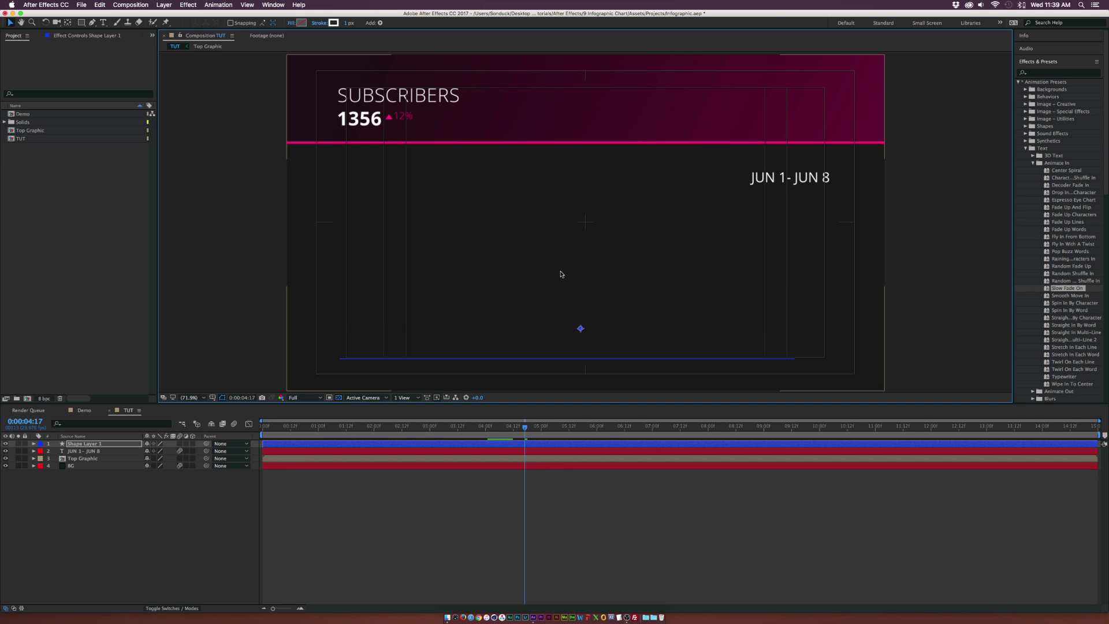
pyautogui.press('Down')
pyautogui.press('Down')
pyautogui.press('Right')
pyautogui.press('Right')
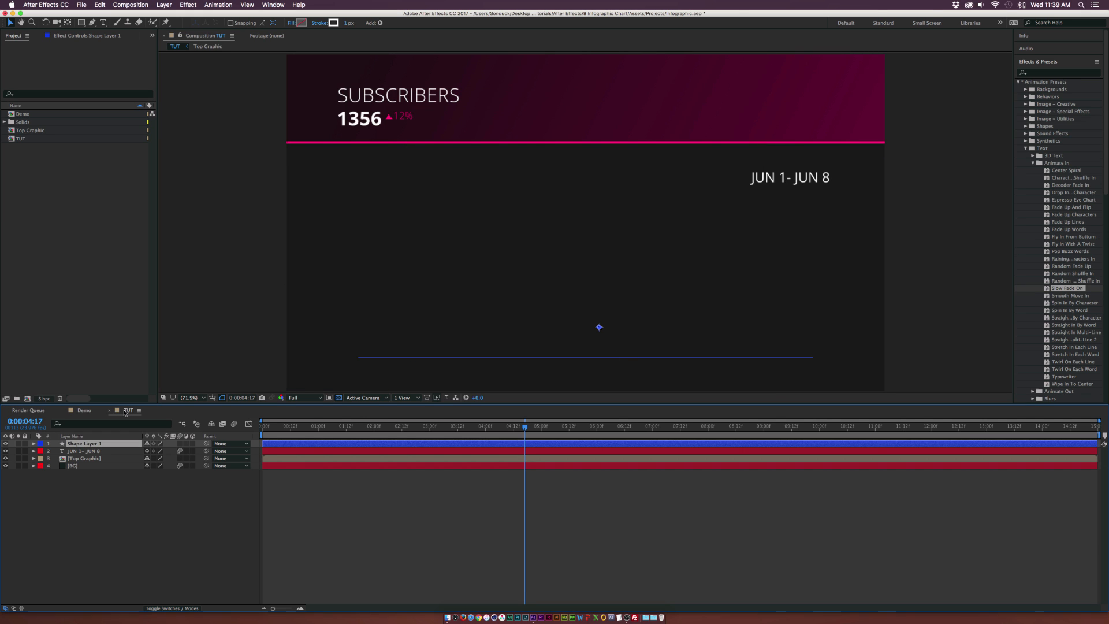
# Rename the layer Lines and add a Repeater with 5 copies to its contents
pyautogui.press('Return')
pyautogui.write('Lines')
pyautogui.press('Return')
pyautogui.click(34, 443)
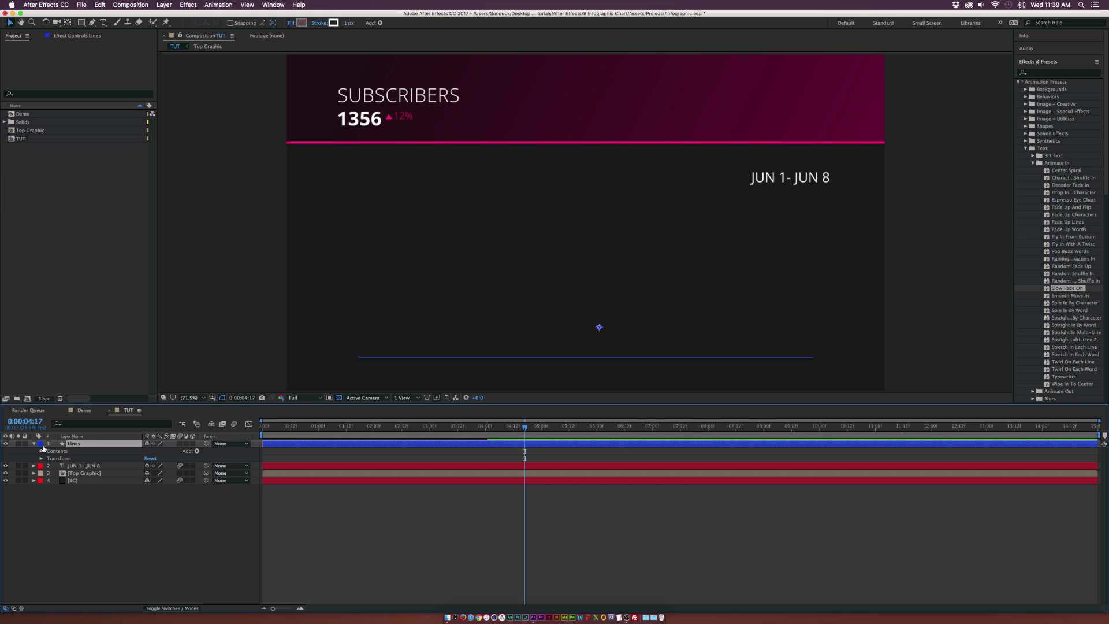
pyautogui.click(42, 451)
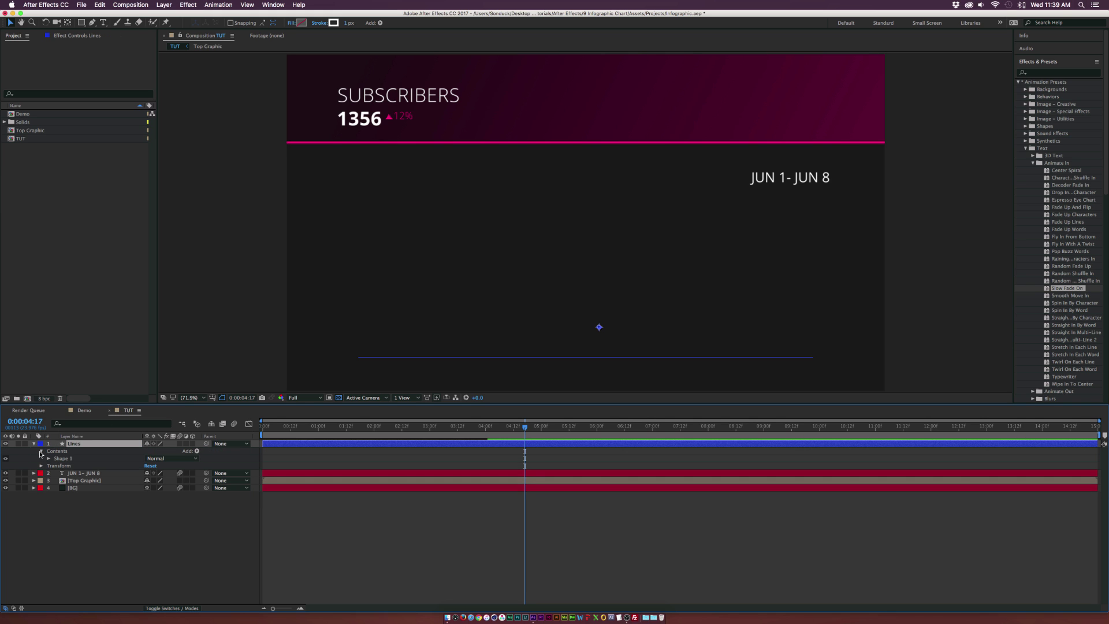
pyautogui.click(197, 452)
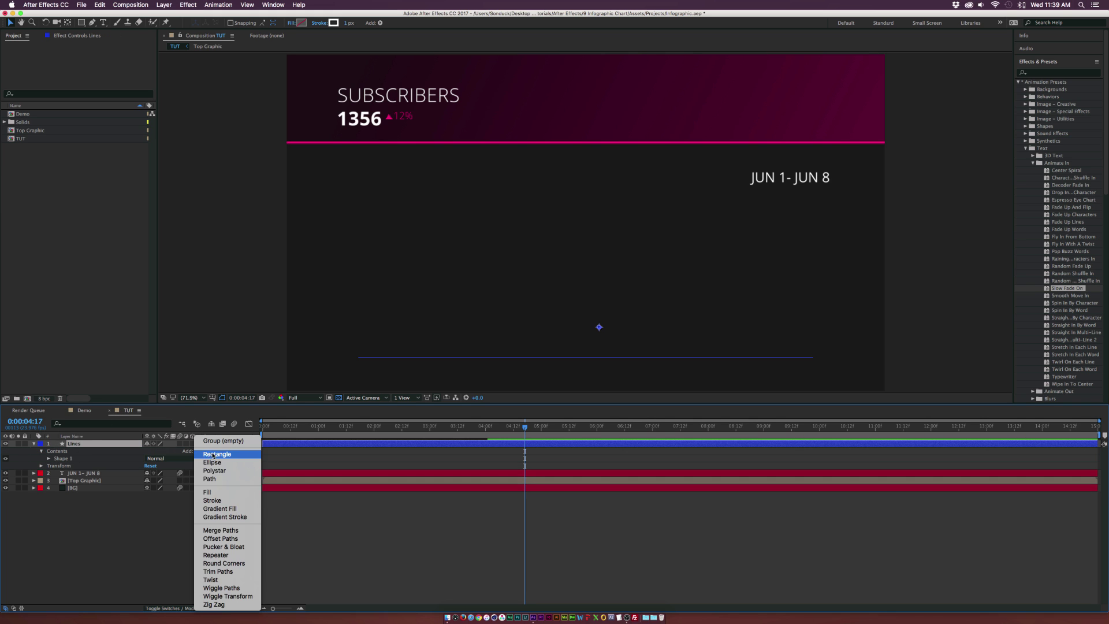
pyautogui.click(215, 555)
pyautogui.click(48, 466)
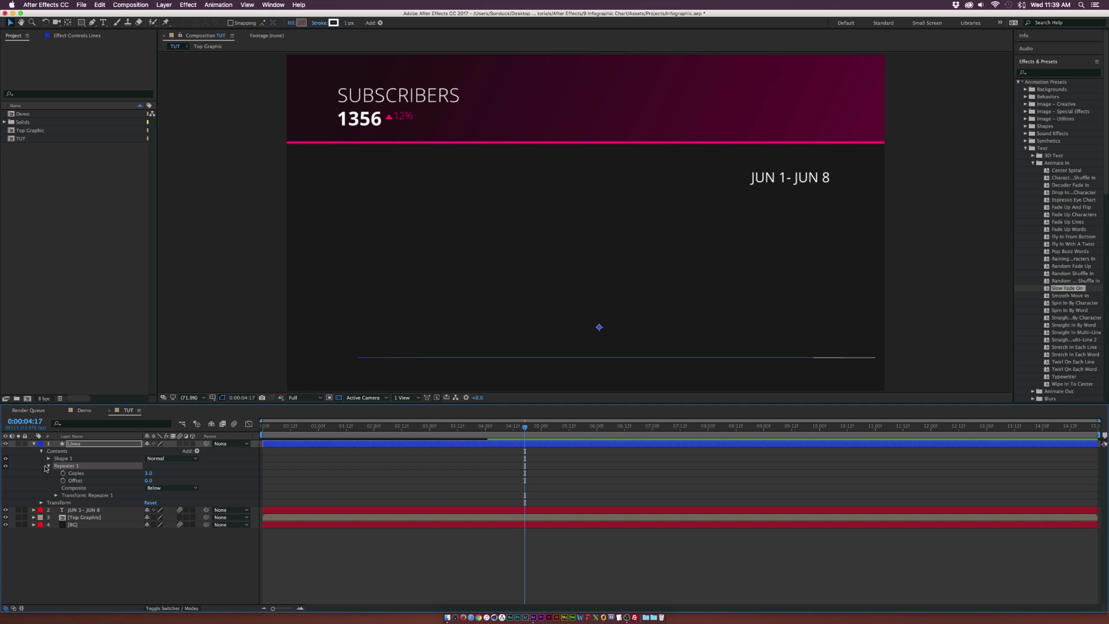
pyautogui.click(149, 473)
pyautogui.write('5')
pyautogui.press('Return')
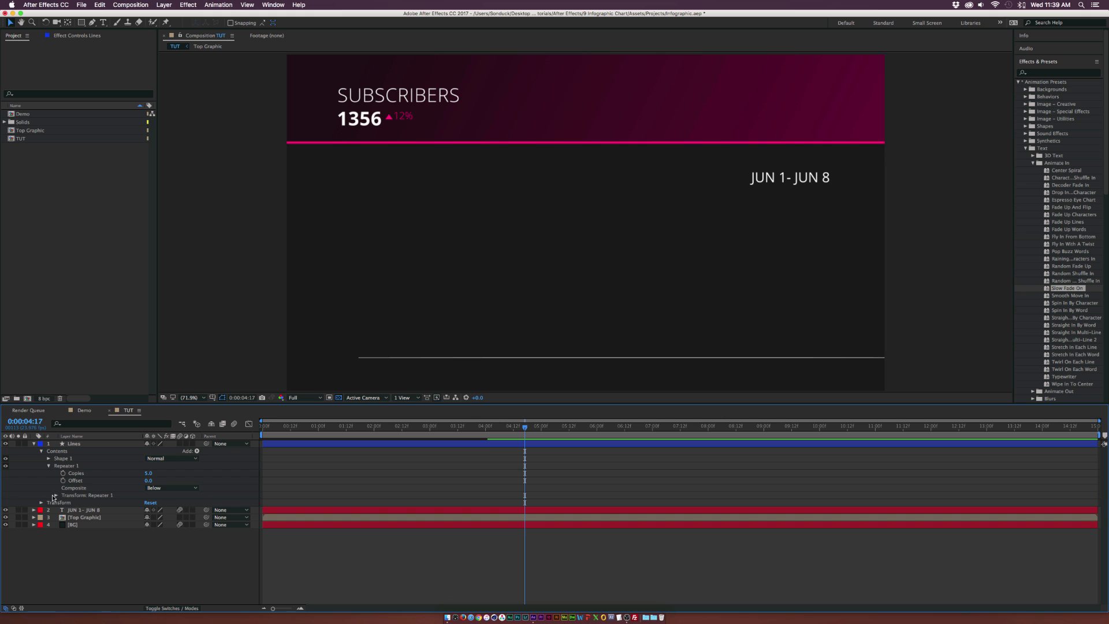
# Set the Repeater position to 0, -120 so the copies stack evenly upward
pyautogui.click(56, 495)
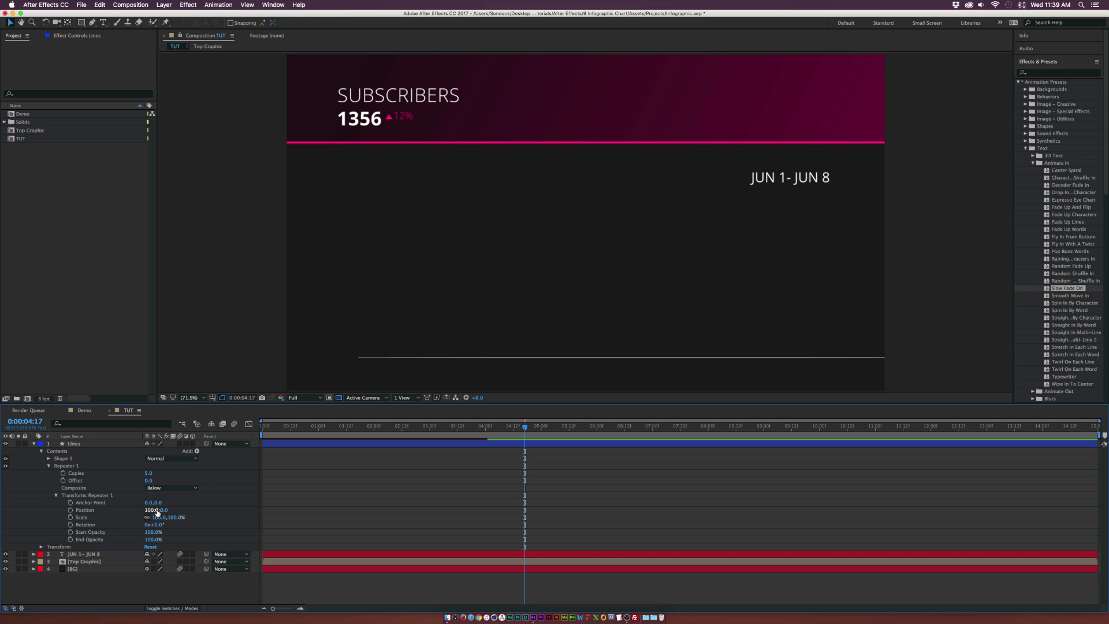
pyautogui.moveTo(161, 510); pyautogui.dragTo(111, 510)
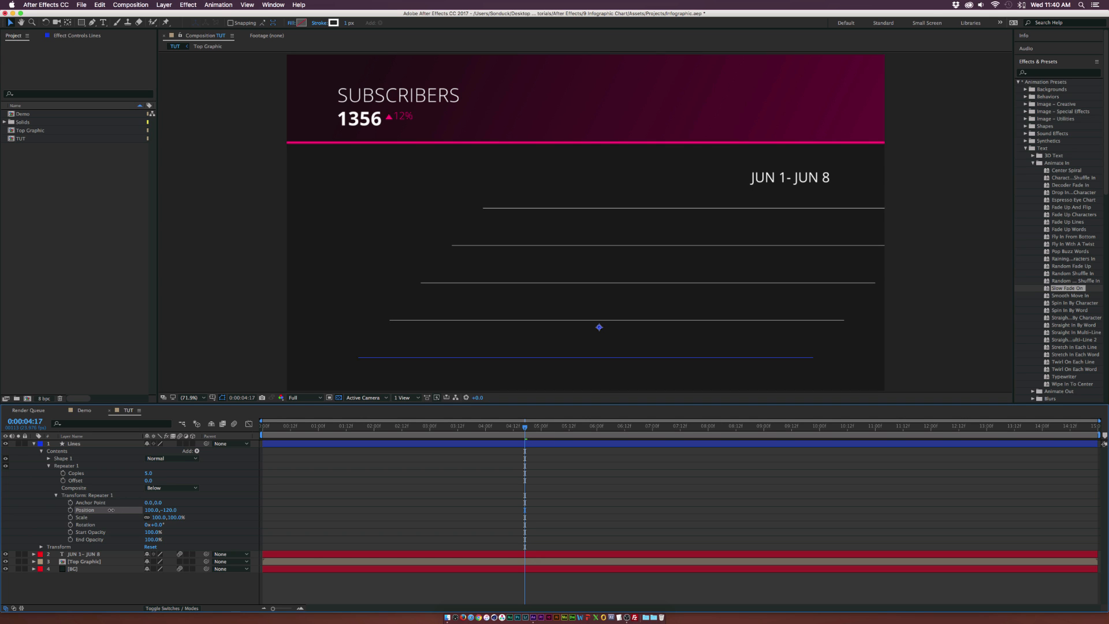
pyautogui.click(74, 444)
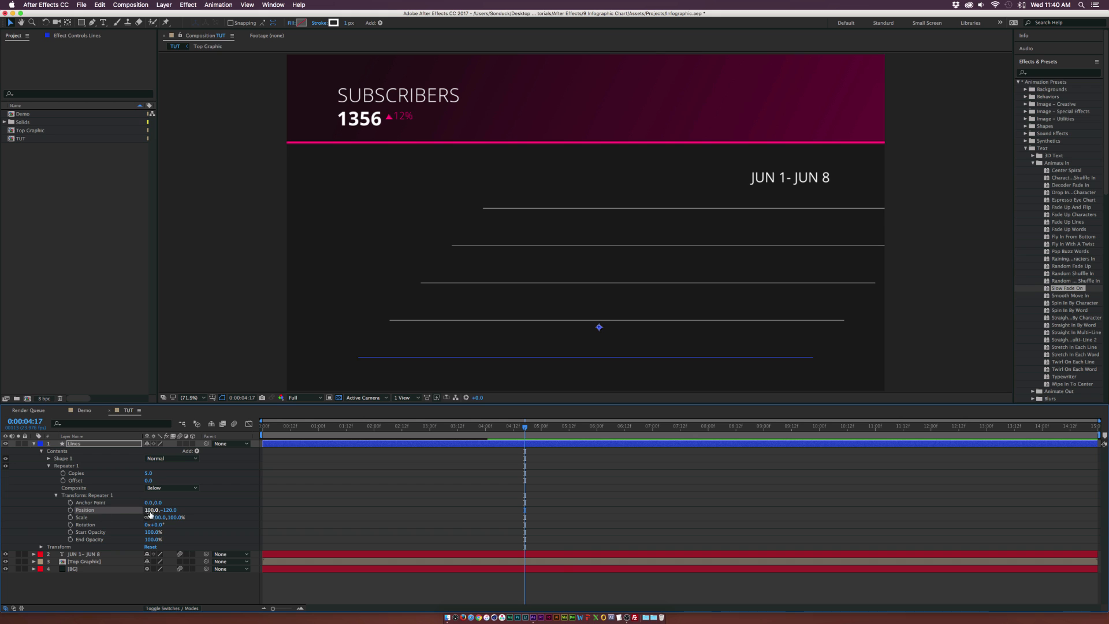
pyautogui.click(149, 512)
pyautogui.click(496, 168)
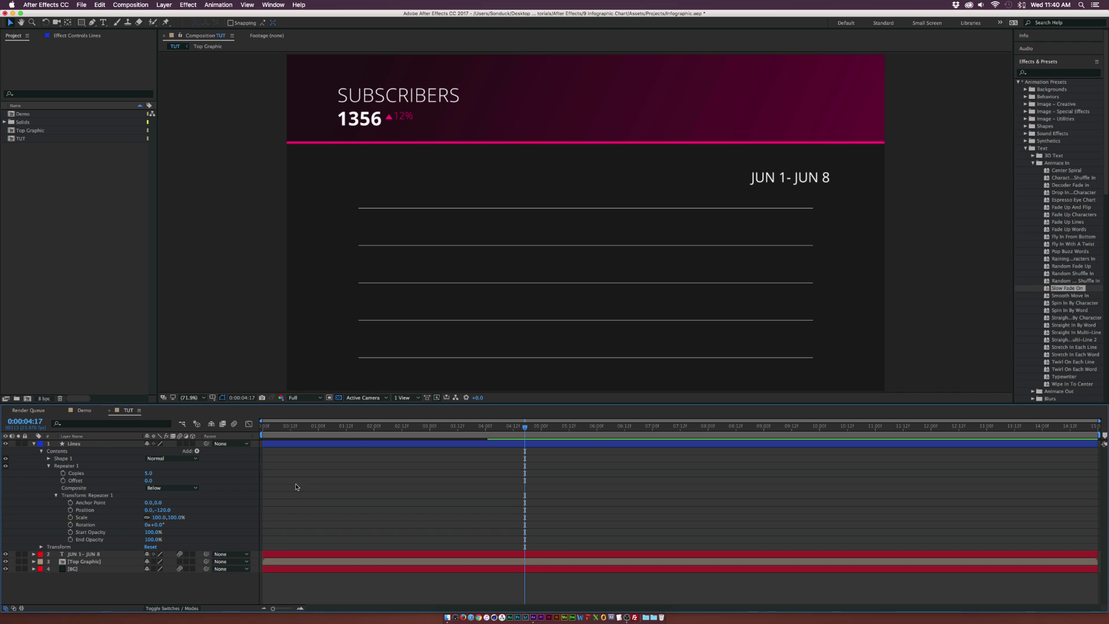
pyautogui.click(83, 445)
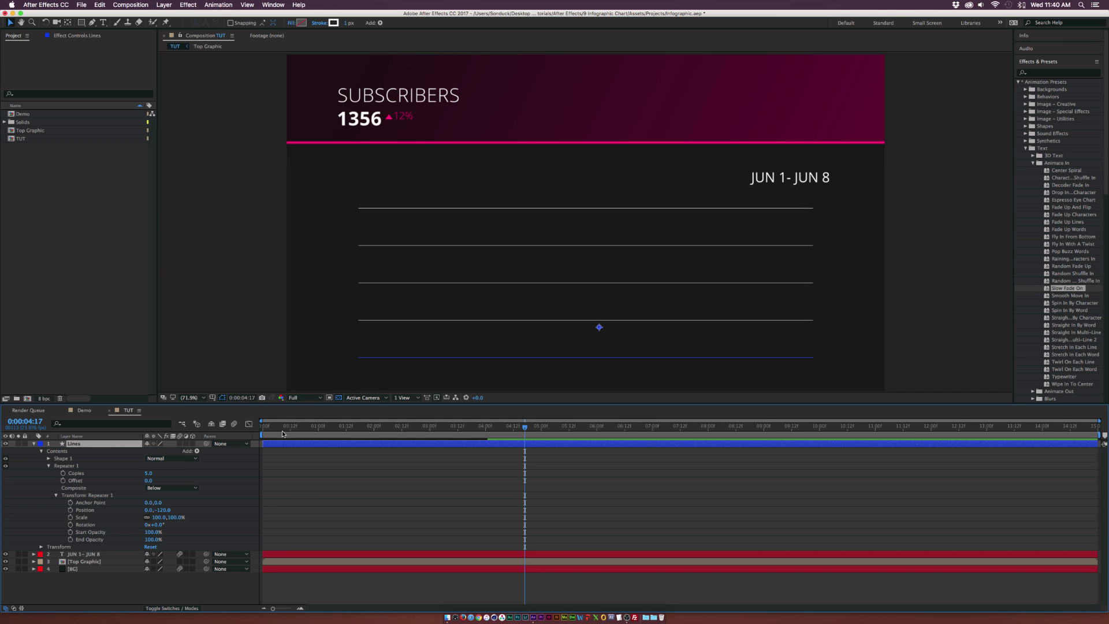
# Keyframe Copies from 0 at the start to 5 later and apply Easy Ease
pyautogui.press('Home')
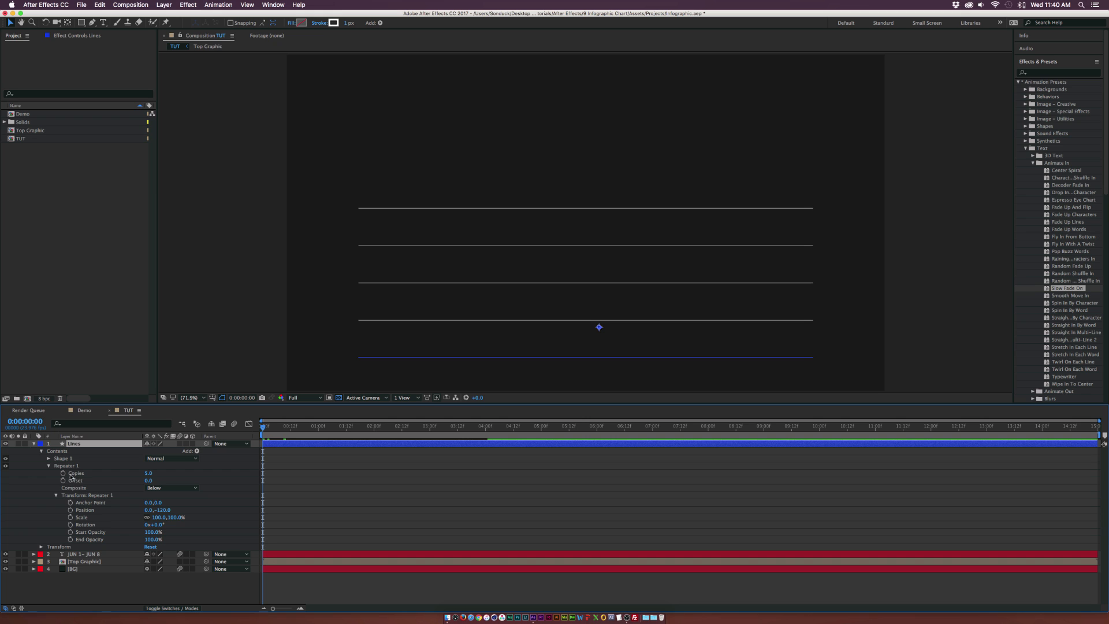
pyautogui.click(62, 475)
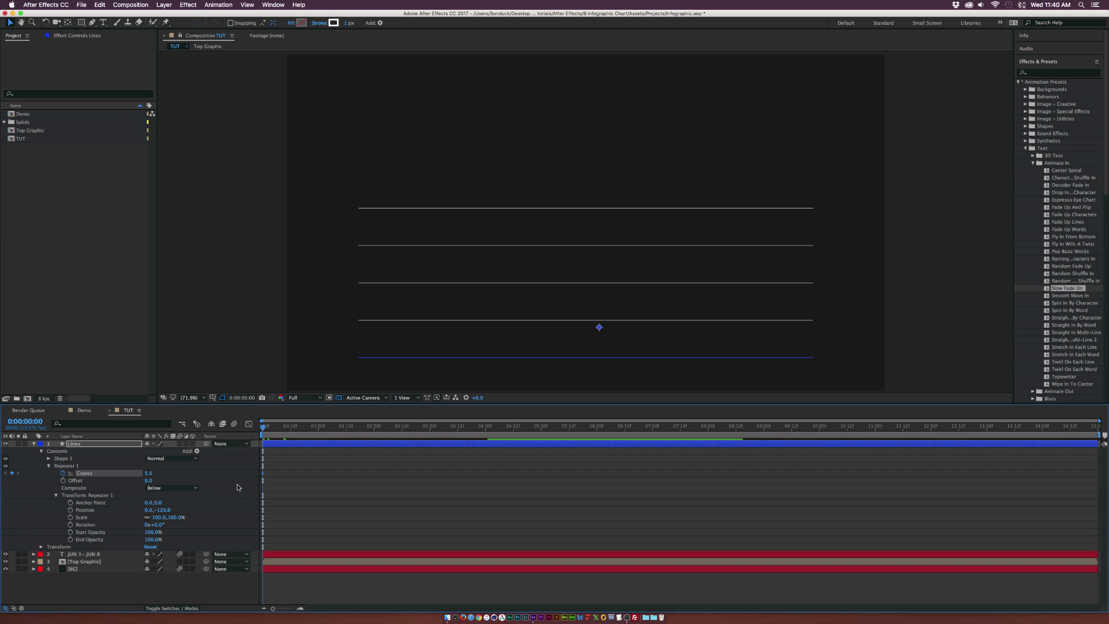
pyautogui.moveTo(278, 475); pyautogui.dragTo(315, 476)
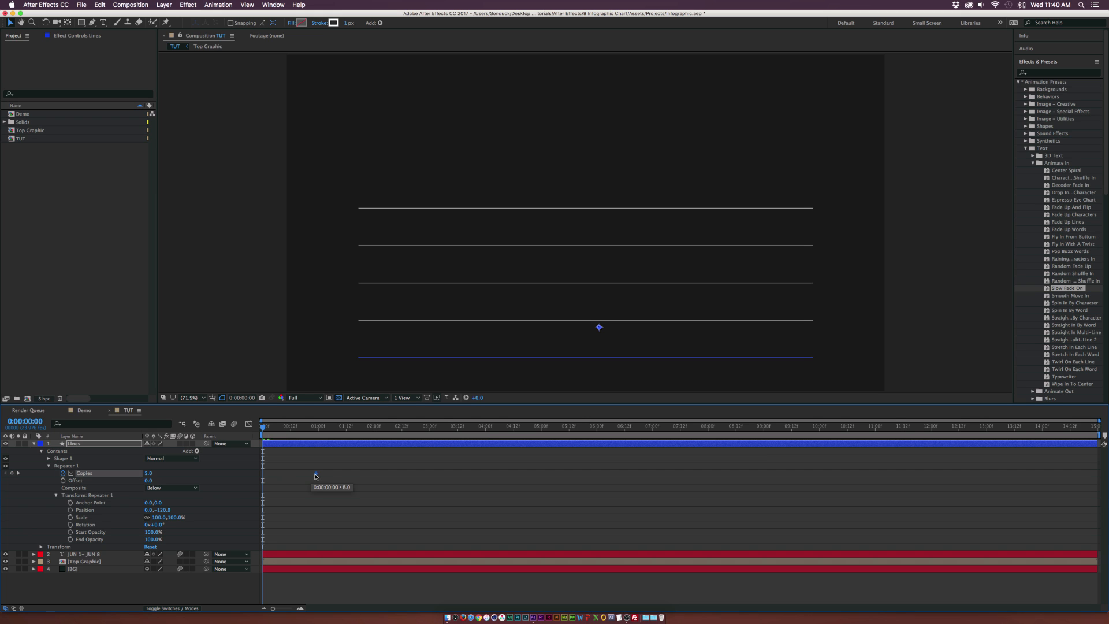
pyautogui.click(149, 473)
pyautogui.write('0')
pyautogui.press('Return')
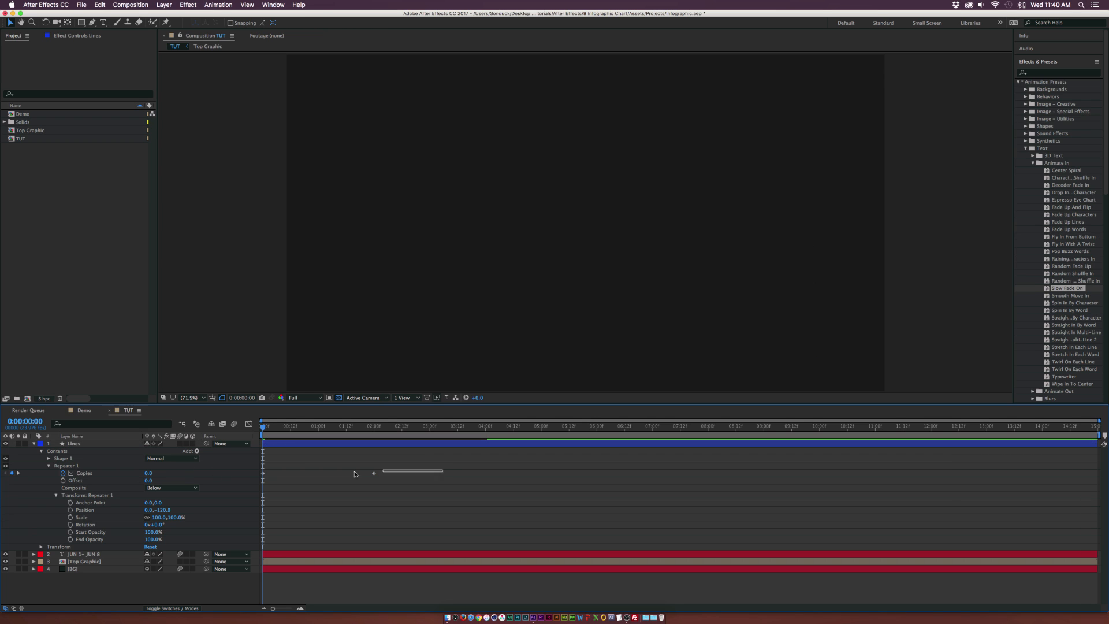
pyautogui.press('F9')
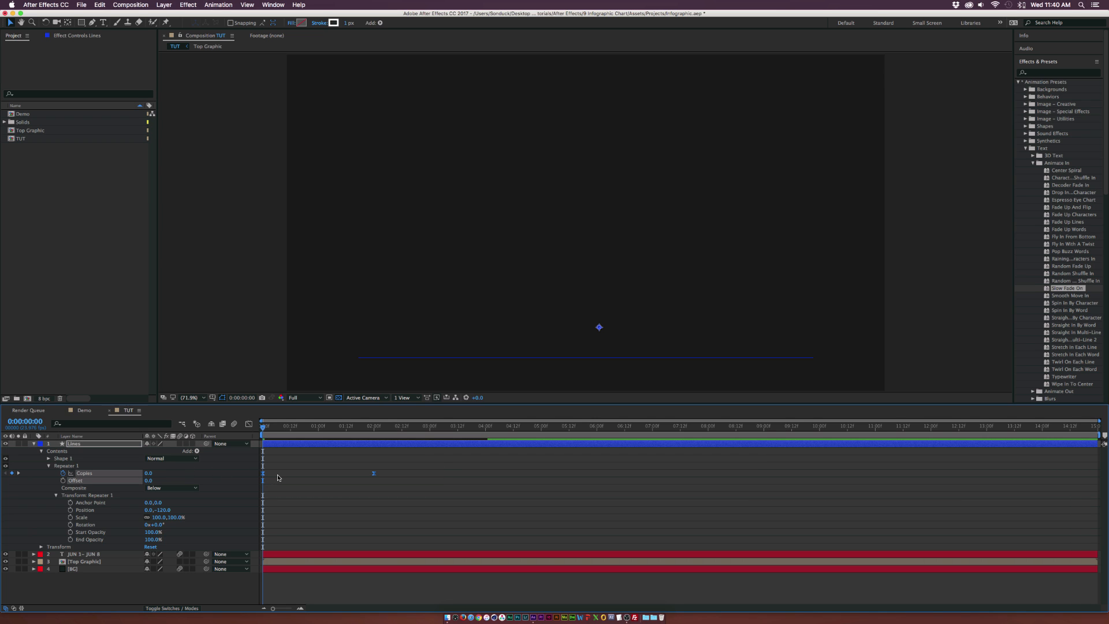
# Preview the grid lines building in around two seconds and collapse the Lines layer
pyautogui.moveTo(263, 428); pyautogui.dragTo(377, 426)
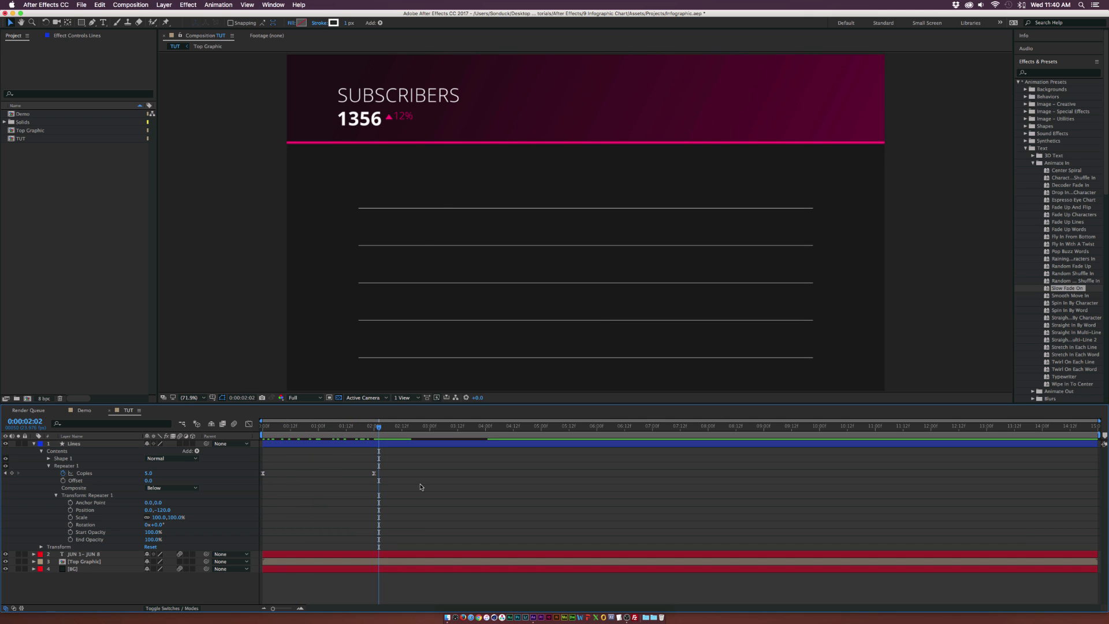
pyautogui.click(422, 248)
pyautogui.moveTo(358, 427)
pyautogui.mouseDown()
pyautogui.moveTo(264, 426)
pyautogui.moveTo(380, 428)
pyautogui.mouseUp()
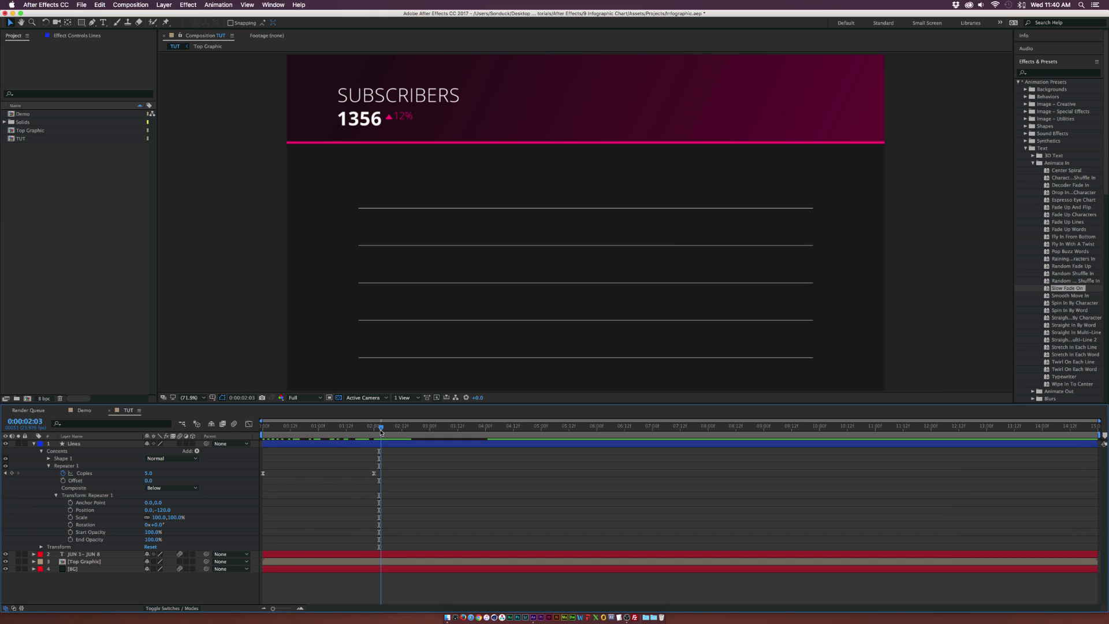
pyautogui.click(32, 443)
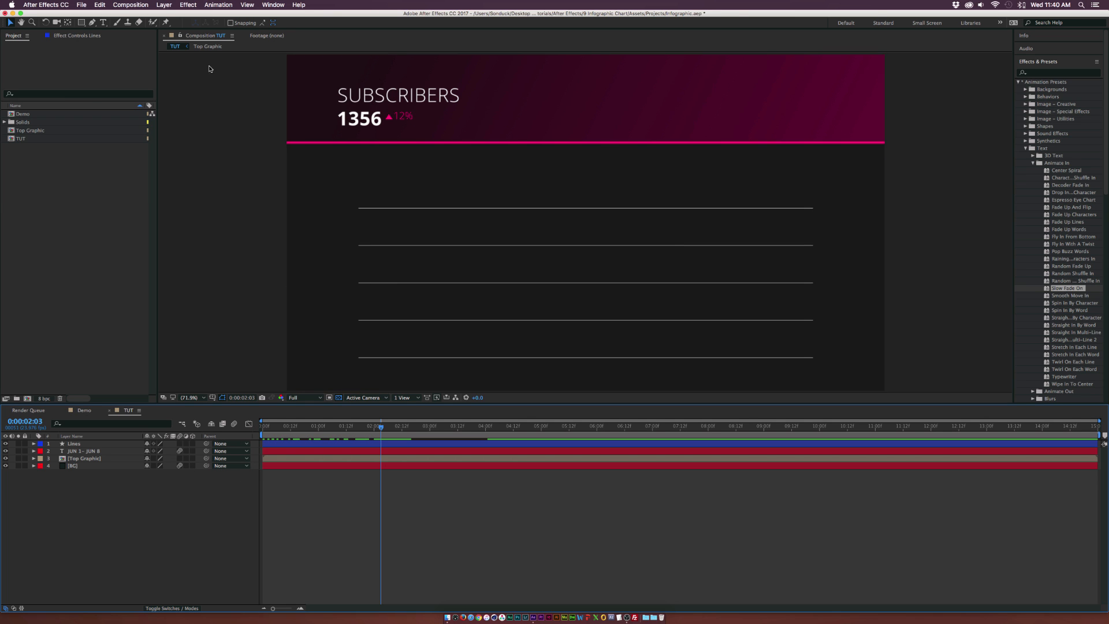
# Add a text layer reading 0 and place it at the bottom line's left end
pyautogui.click(104, 23)
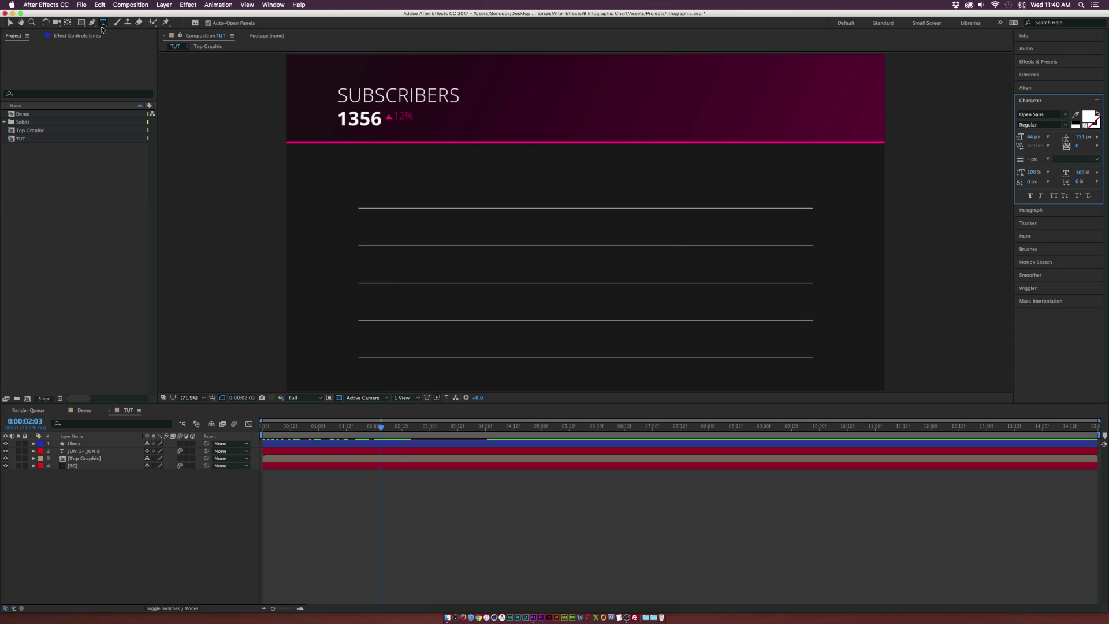
pyautogui.click(346, 355)
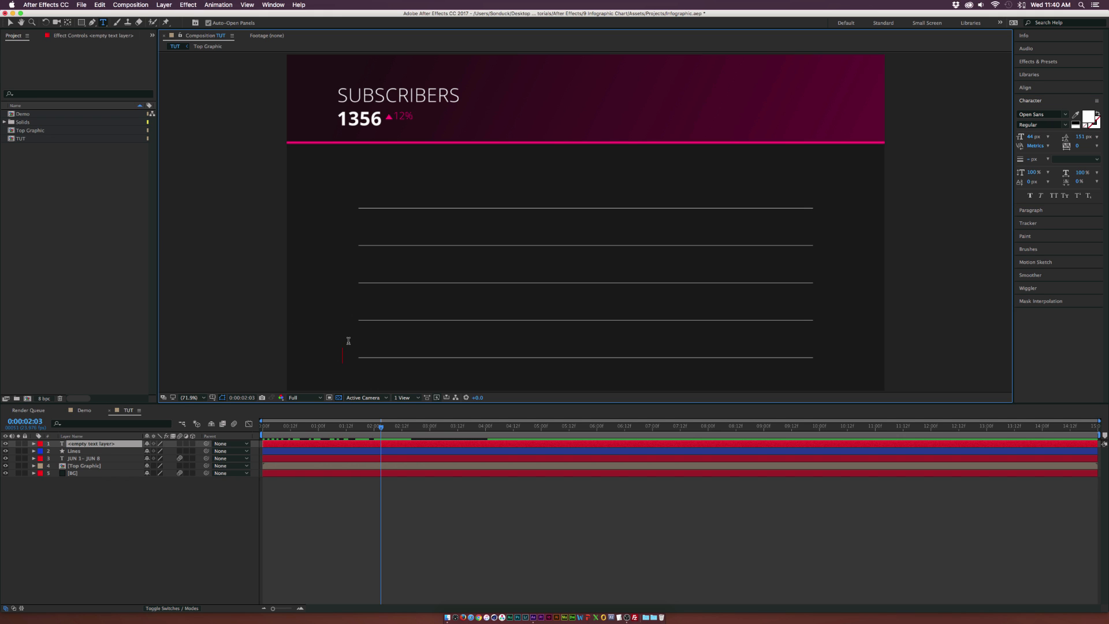
pyautogui.write('0v')
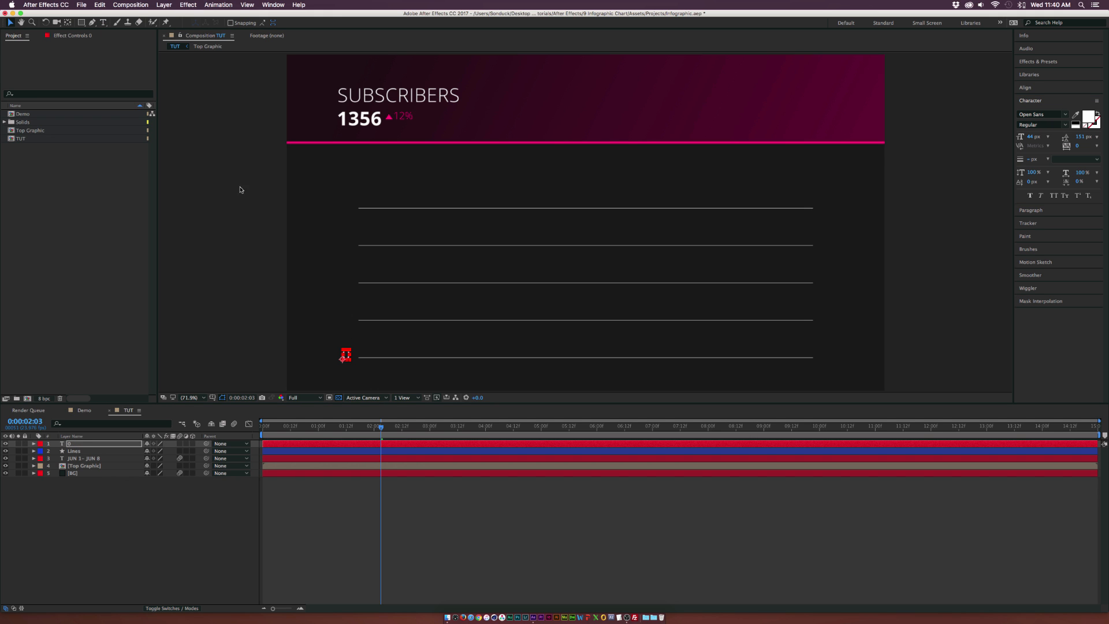
pyautogui.scroll(1, 347, 347)
pyautogui.scroll(1, 459, 264)
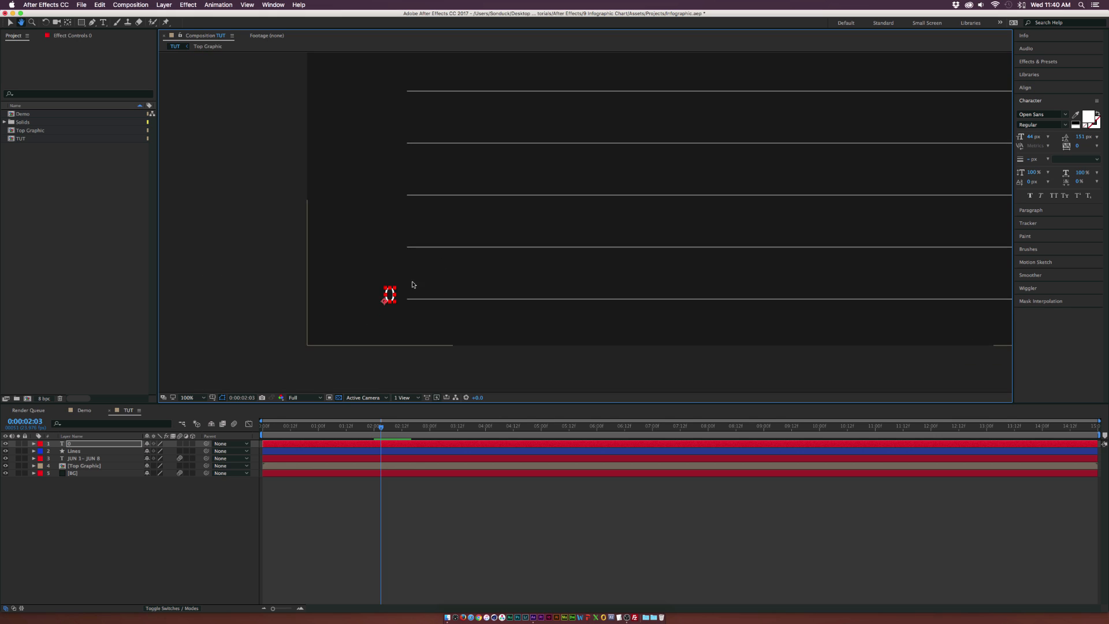
pyautogui.scroll(1, 413, 284)
pyautogui.scroll(1, 363, 312)
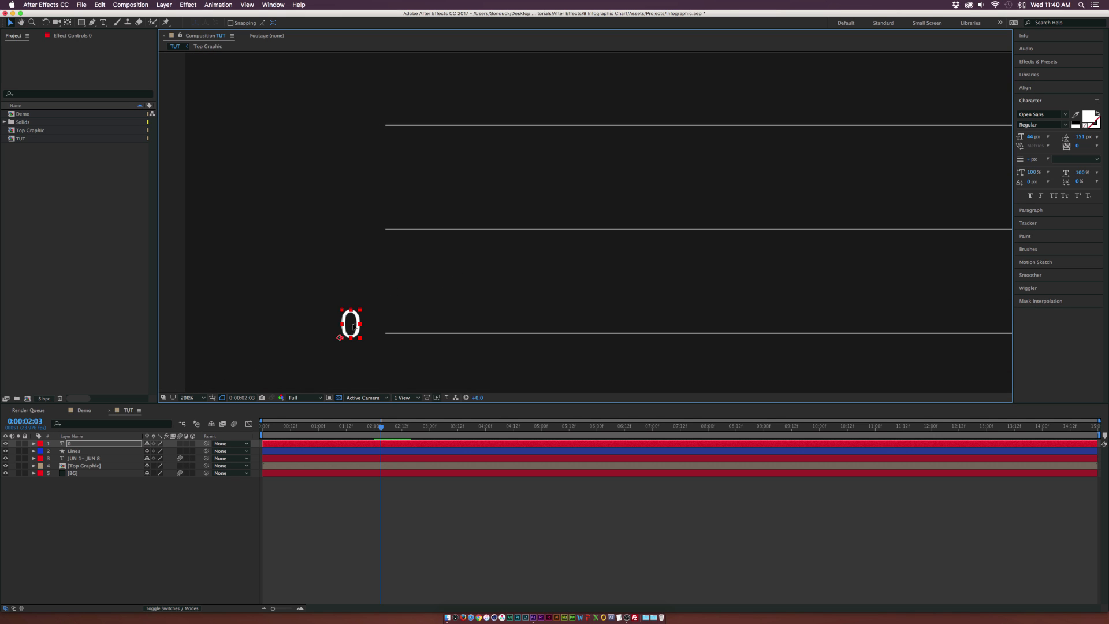
pyautogui.moveTo(354, 326); pyautogui.dragTo(370, 323)
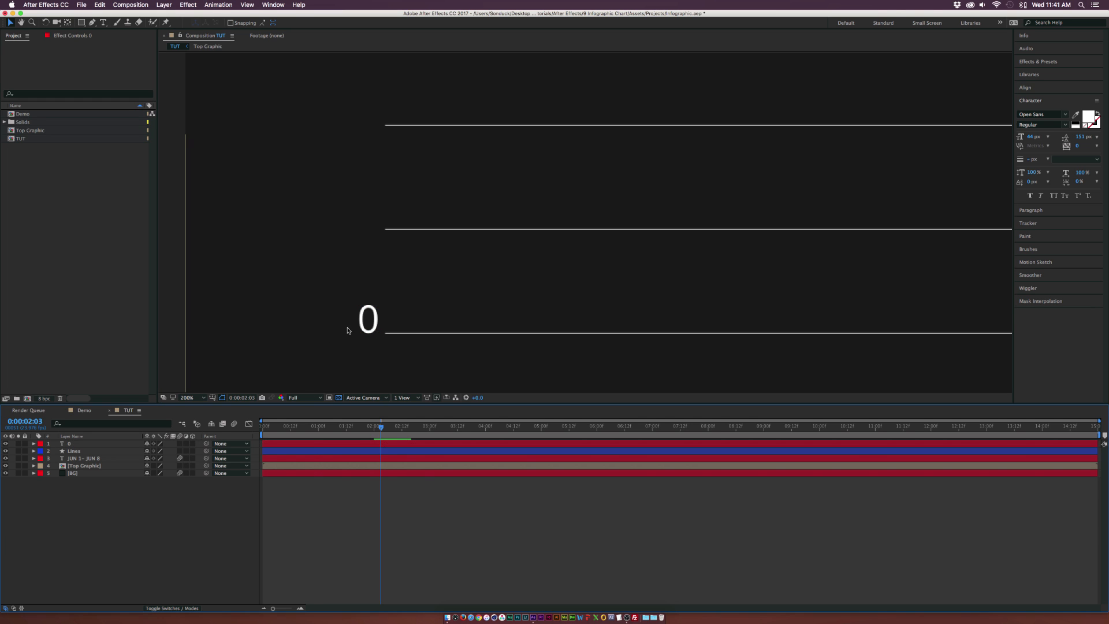
# Keyframe the 0 label's opacity from 0% just after the start to 100% shortly later
pyautogui.click(314, 426)
pyautogui.moveTo(271, 425)
pyautogui.mouseDown()
pyautogui.moveTo(301, 426)
pyautogui.moveTo(273, 425)
pyautogui.mouseUp()
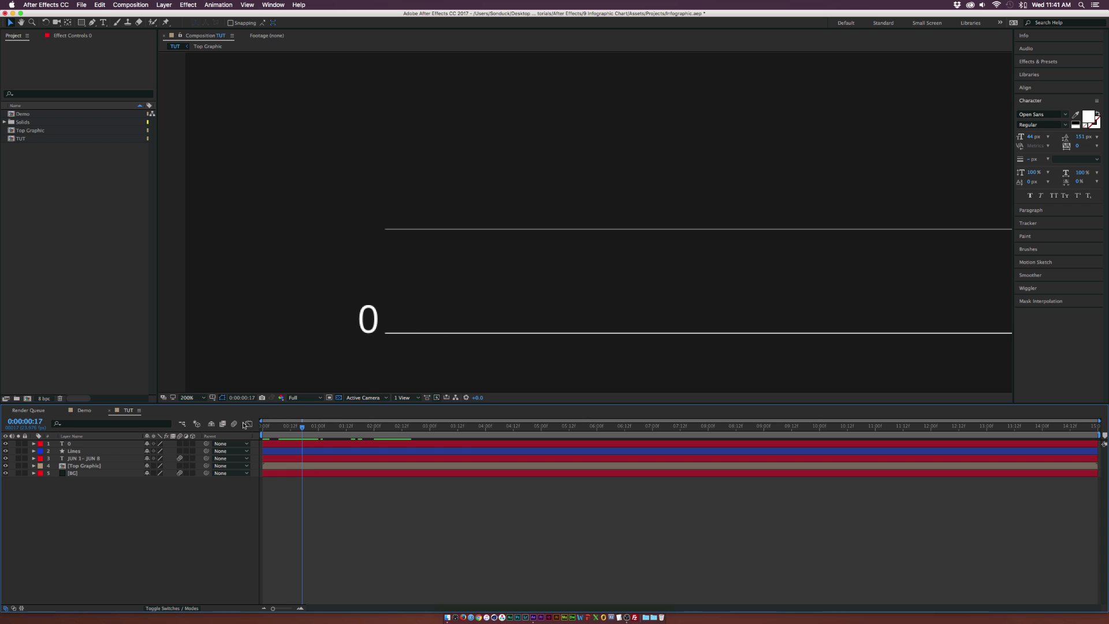
pyautogui.click(91, 442)
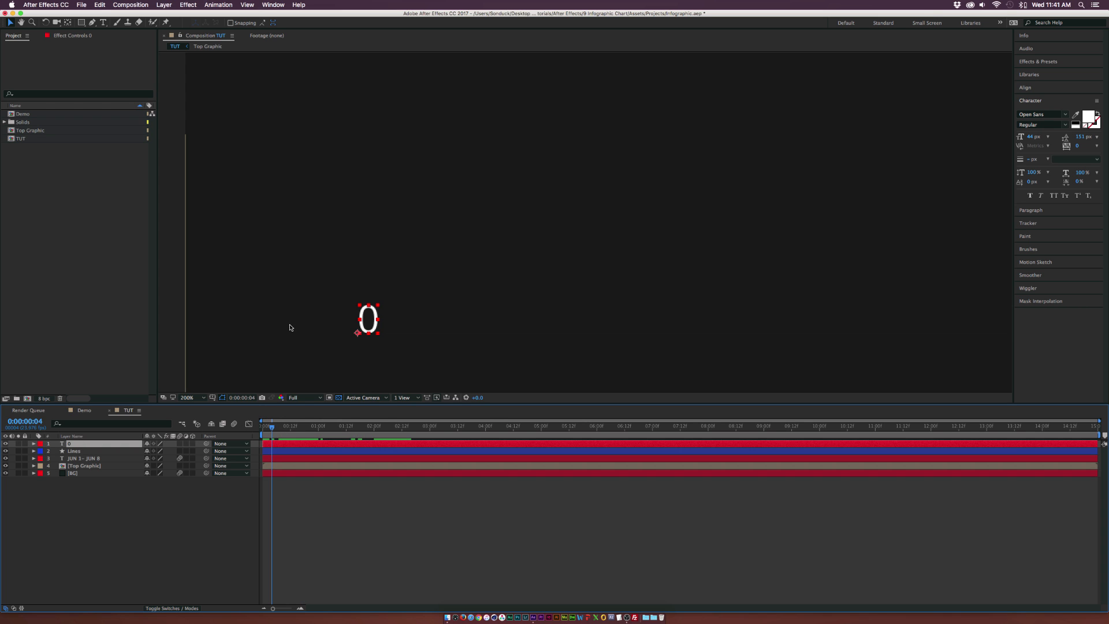
pyautogui.press('t')
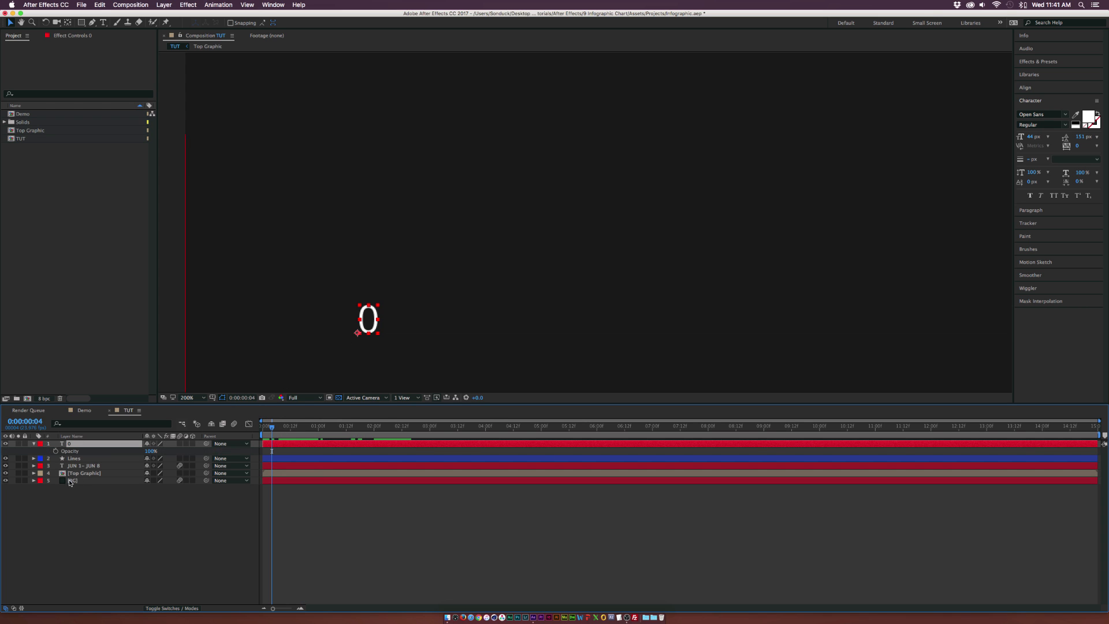
pyautogui.click(55, 450)
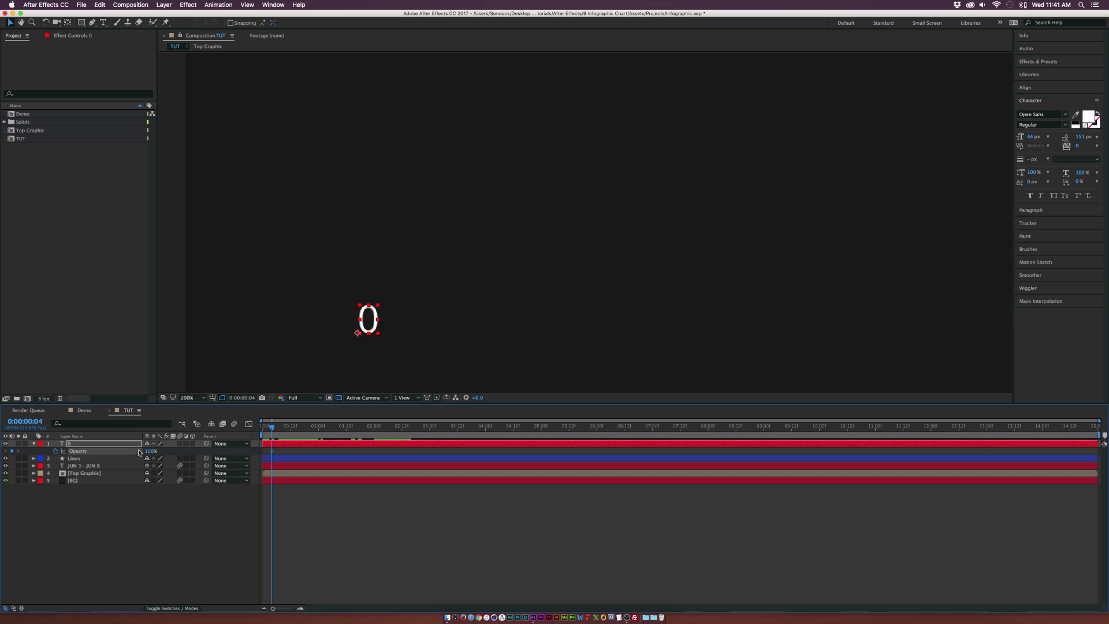
pyautogui.moveTo(273, 454); pyautogui.dragTo(306, 453)
pyautogui.click(154, 454)
pyautogui.write('0')
pyautogui.press('Return')
# Preview the 0 label fading in as more grid lines appear
pyautogui.moveTo(272, 426); pyautogui.dragTo(304, 429)
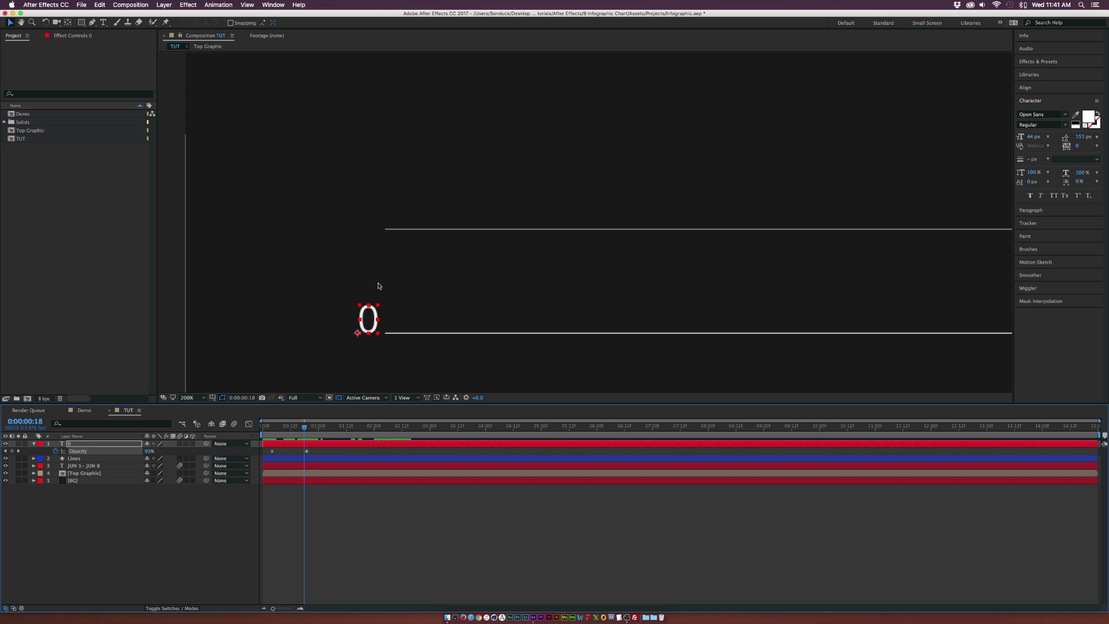
pyautogui.moveTo(305, 426); pyautogui.dragTo(372, 427)
# Duplicate the 0 label into a right-aligned 50 label beside the second grid line
pyautogui.click(75, 447)
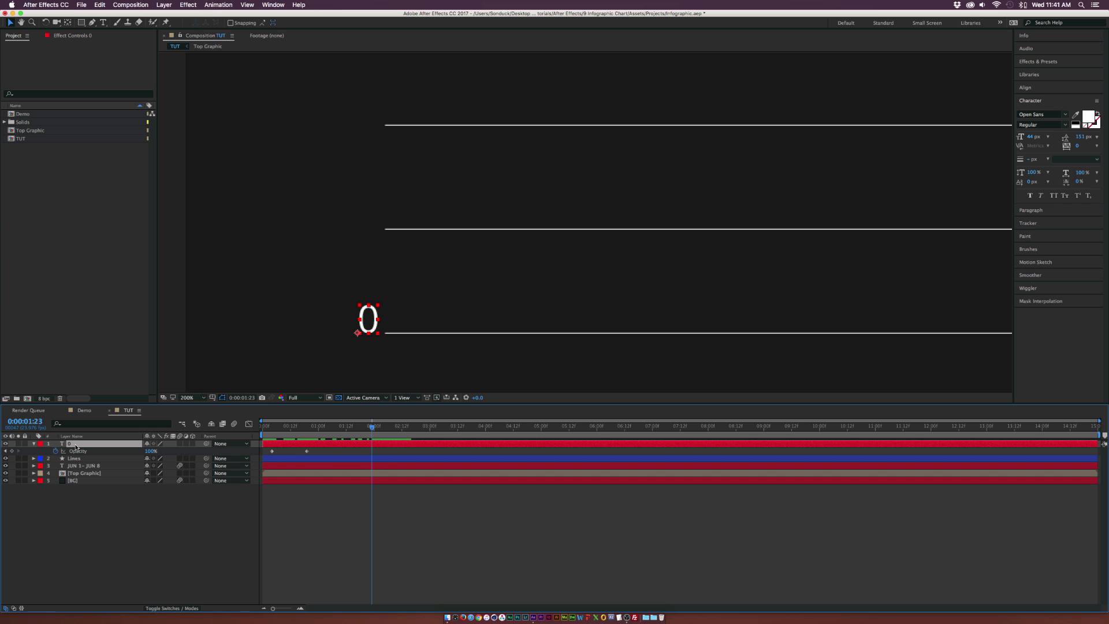
pyautogui.click(101, 4)
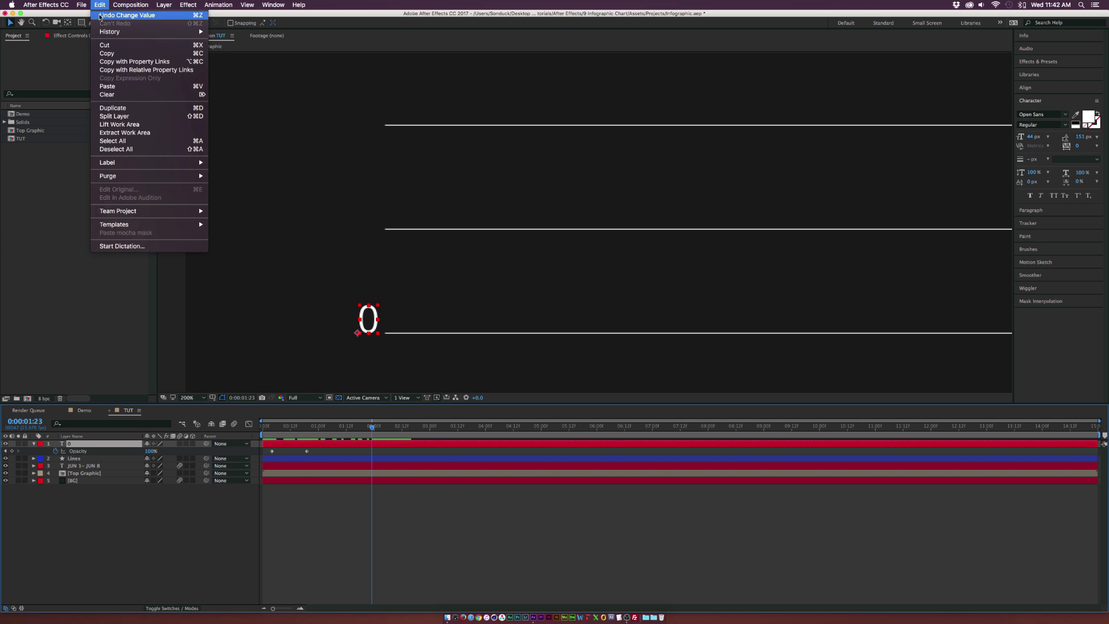
pyautogui.click(117, 108)
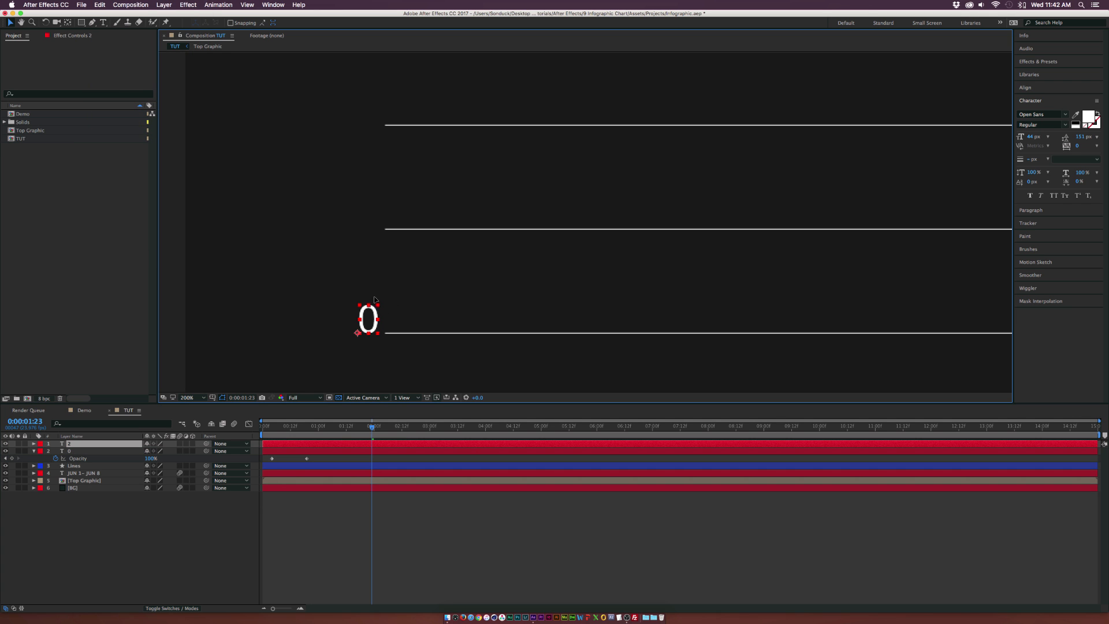
pyautogui.moveTo(372, 317); pyautogui.dragTo(375, 214)
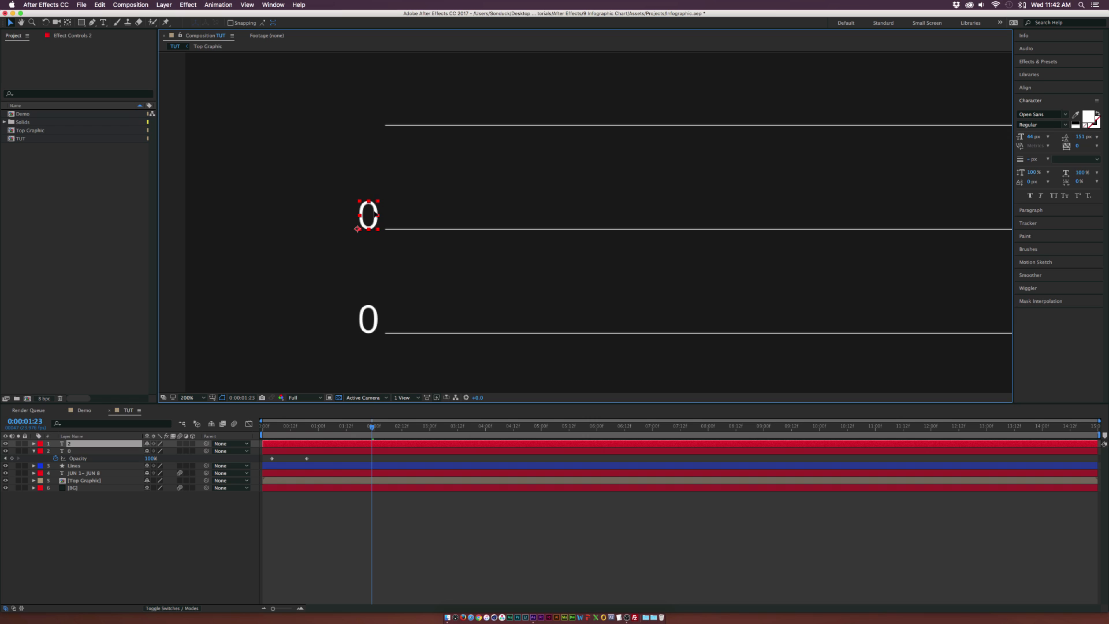
pyautogui.doubleClick(372, 215)
pyautogui.write('5')
pyautogui.doubleClick(365, 225)
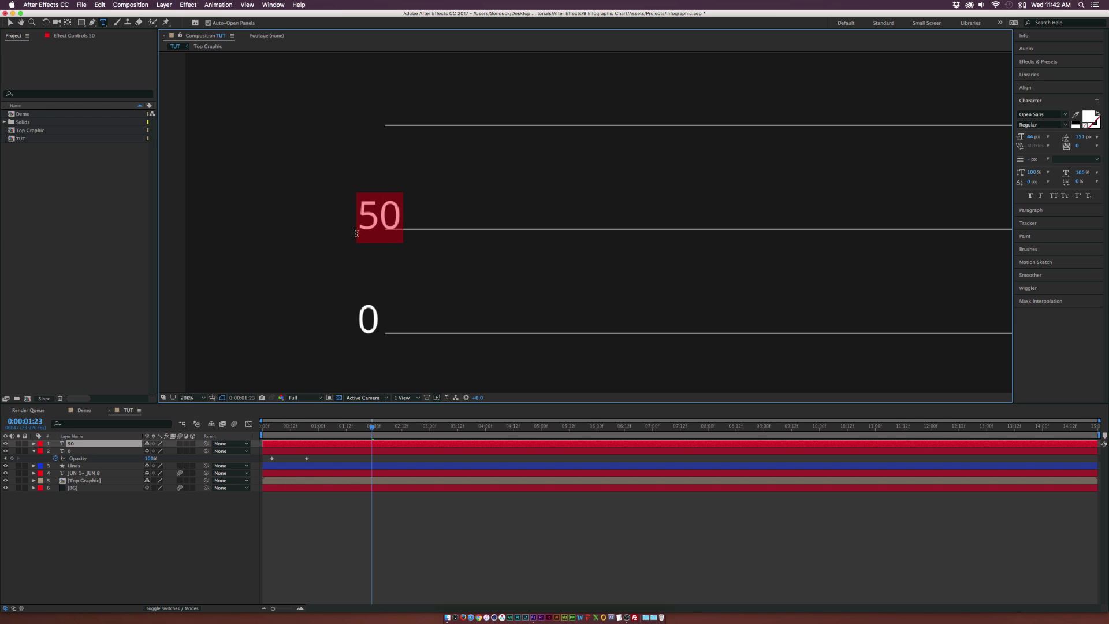
pyautogui.click(1029, 211)
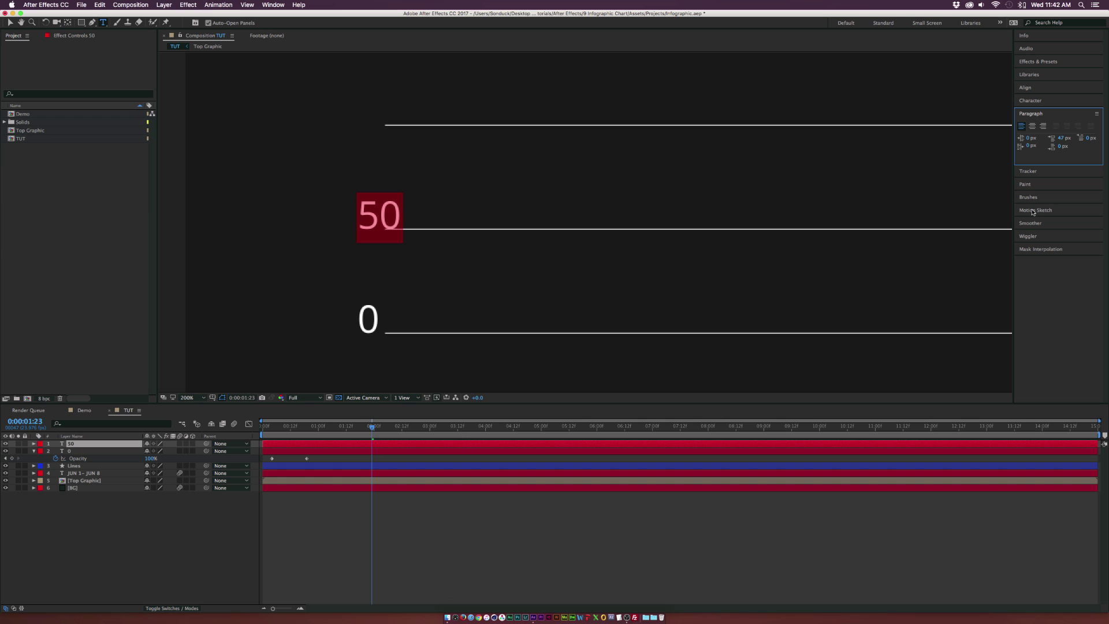
pyautogui.click(1043, 127)
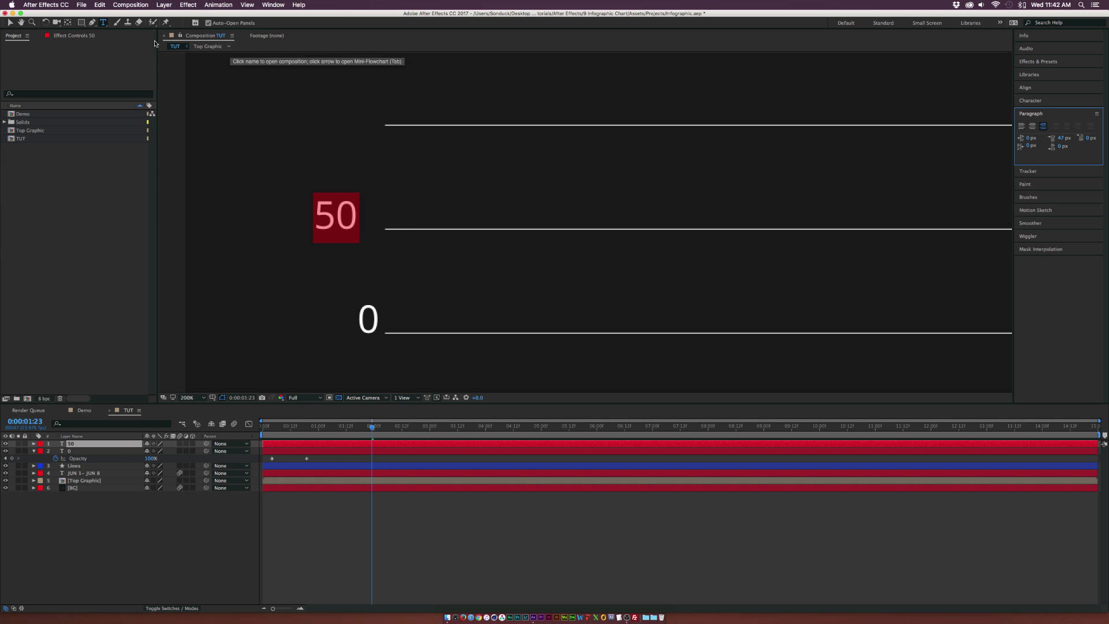
pyautogui.click(12, 23)
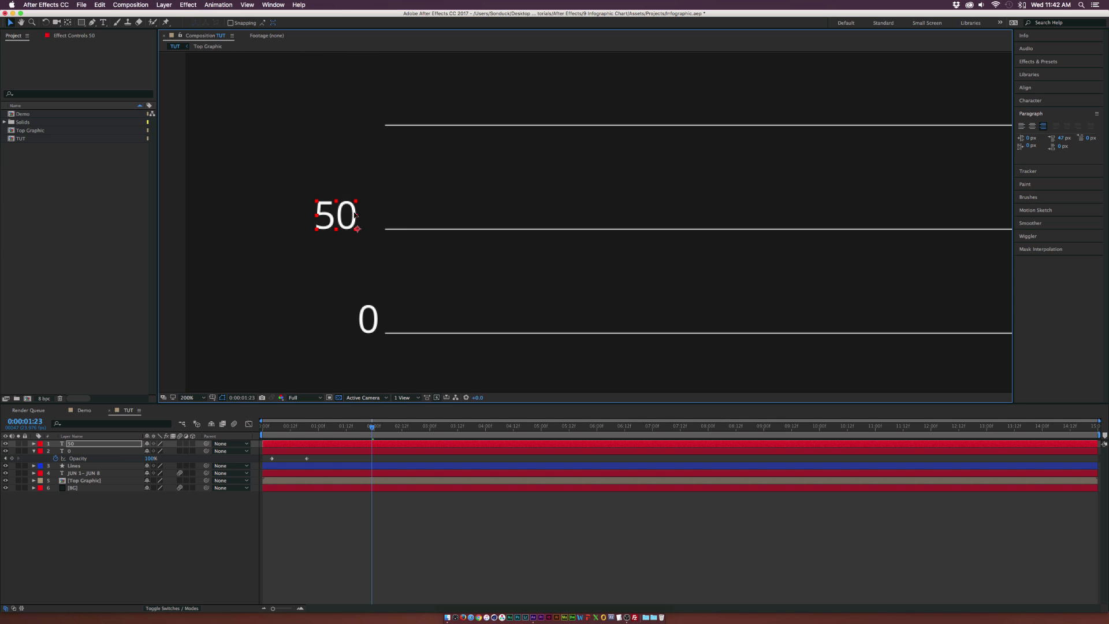
pyautogui.moveTo(350, 216); pyautogui.dragTo(373, 219)
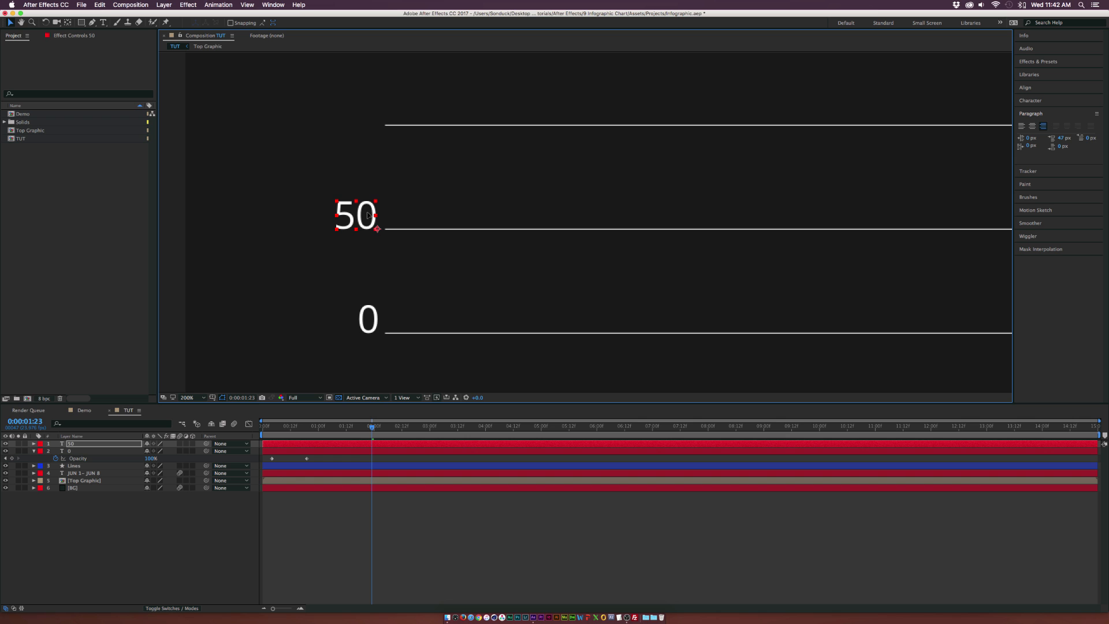
# Check the 50 label's fade, then duplicate it and move the copy up to the next grid line
pyautogui.press('u')
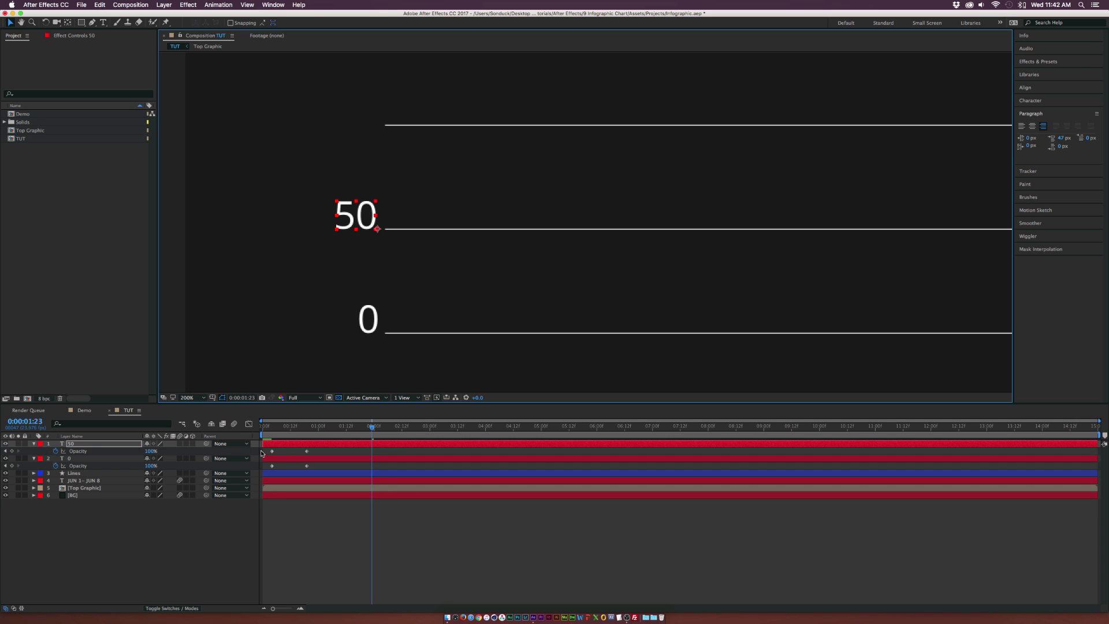
pyautogui.moveTo(372, 426)
pyautogui.mouseDown()
pyautogui.moveTo(302, 426)
pyautogui.moveTo(335, 453)
pyautogui.moveTo(272, 427)
pyautogui.moveTo(319, 426)
pyautogui.mouseUp()
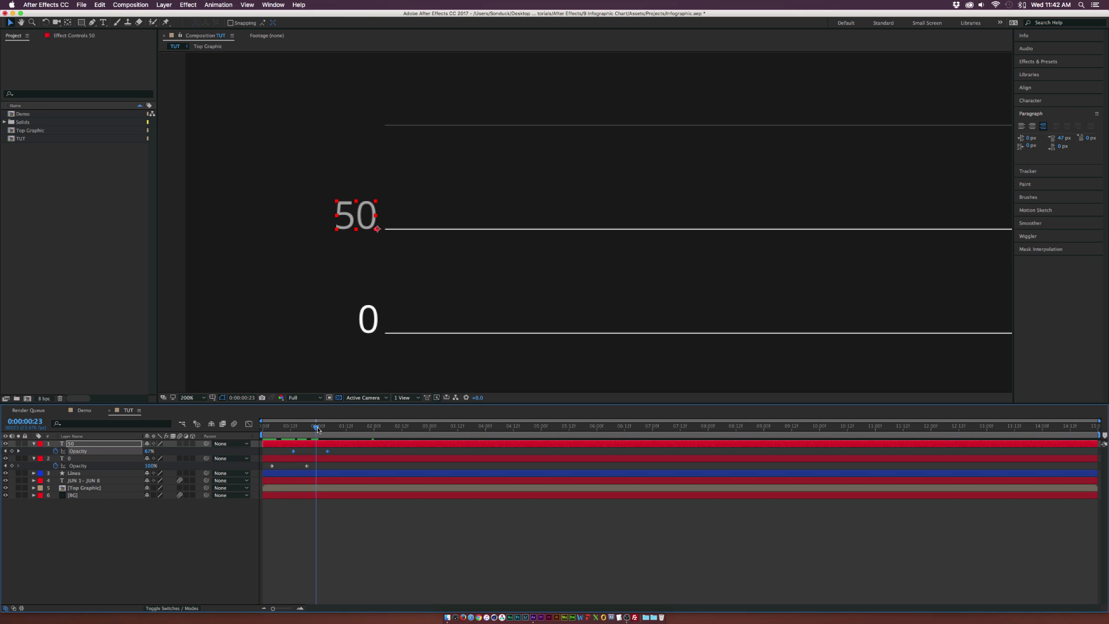
pyautogui.click(133, 443)
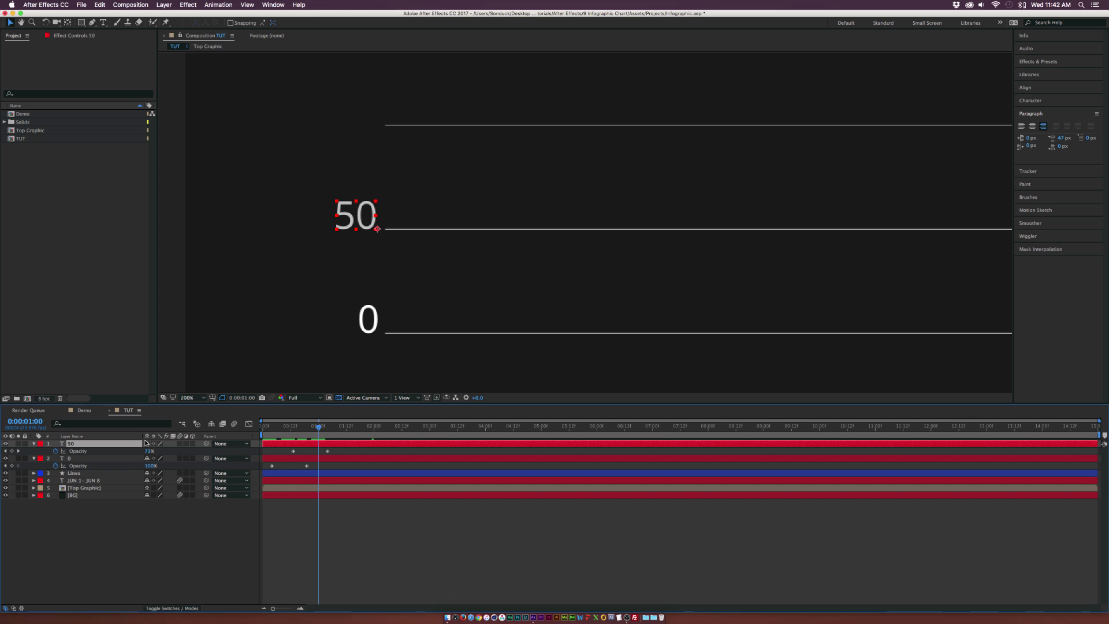
pyautogui.press('super+d')
pyautogui.moveTo(358, 215)
pyautogui.mouseDown()
pyautogui.moveTo(357, 111)
pyautogui.moveTo(364, 123)
pyautogui.mouseUp()
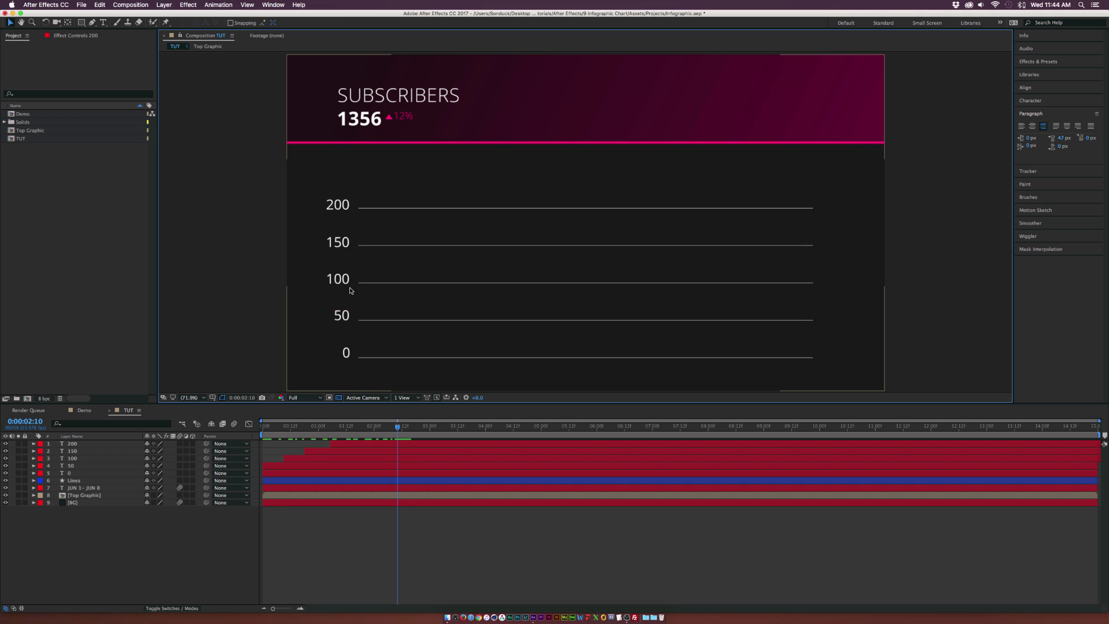
pyautogui.click(401, 366)
# Show rulers around the composition from the View menu
pyautogui.click(246, 6)
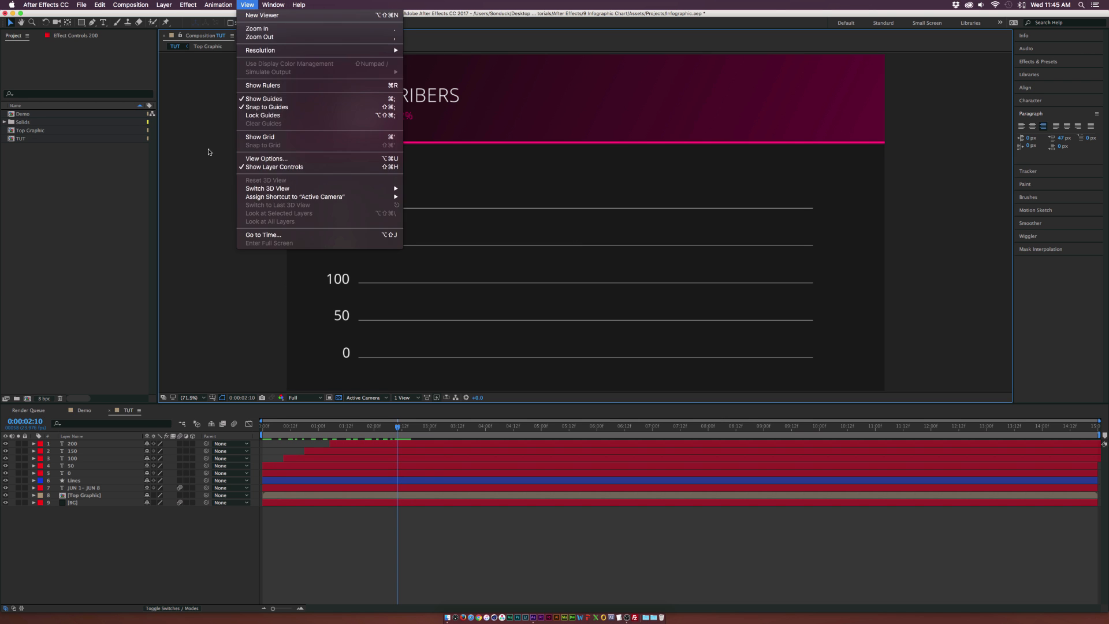
pyautogui.press('Escape')
pyautogui.click(247, 5)
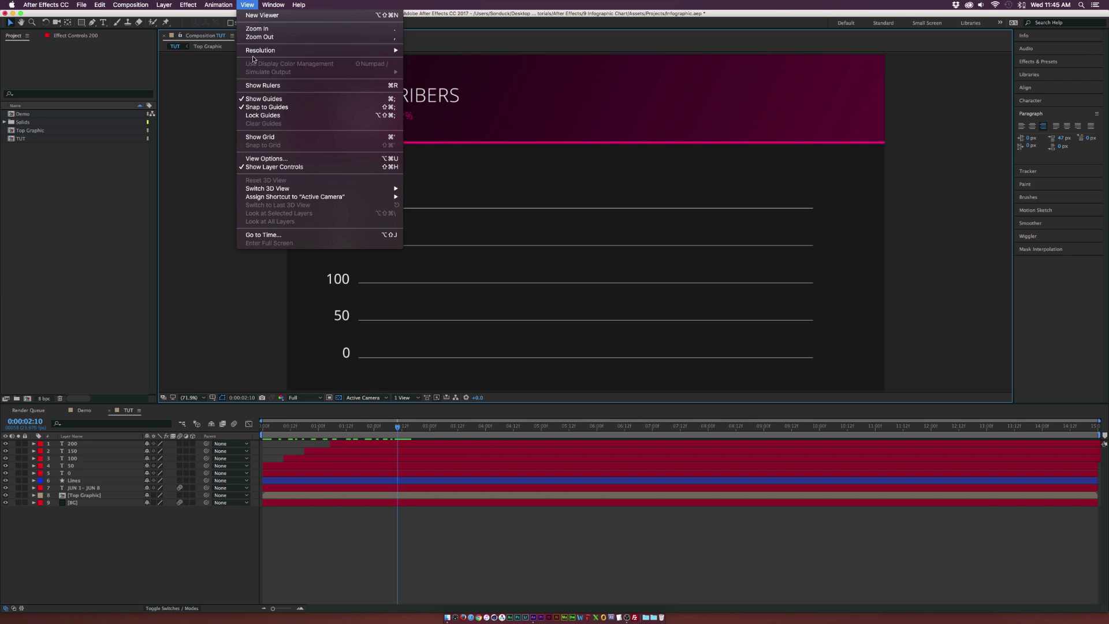
pyautogui.click(256, 87)
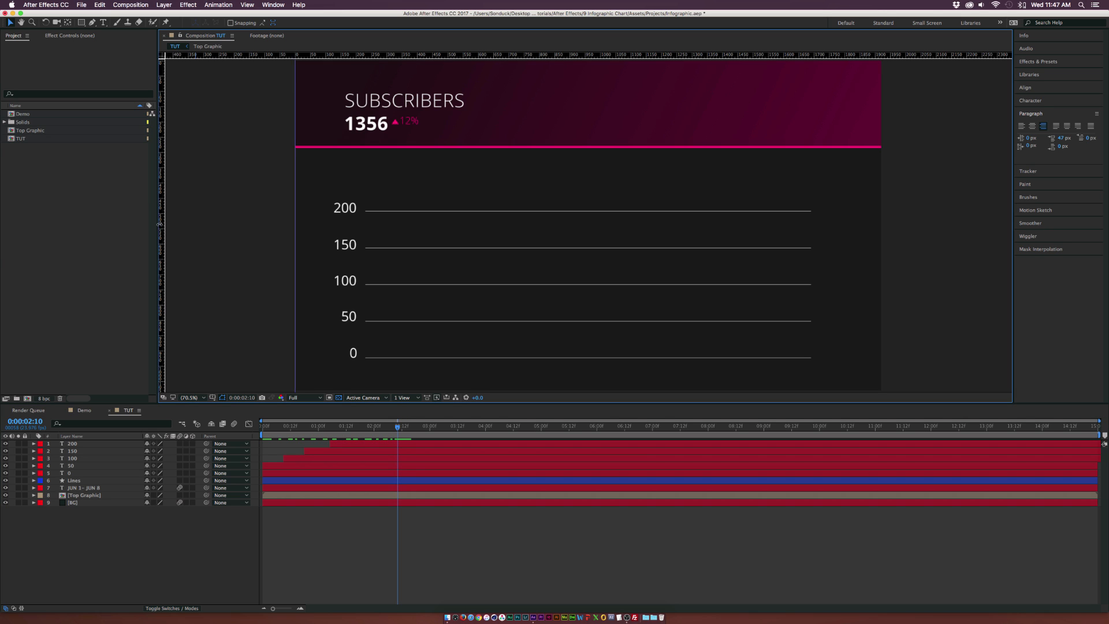
# Drag three vertical guides from the left ruler to mark the date columns
pyautogui.moveTo(161, 222); pyautogui.dragTo(405, 273)
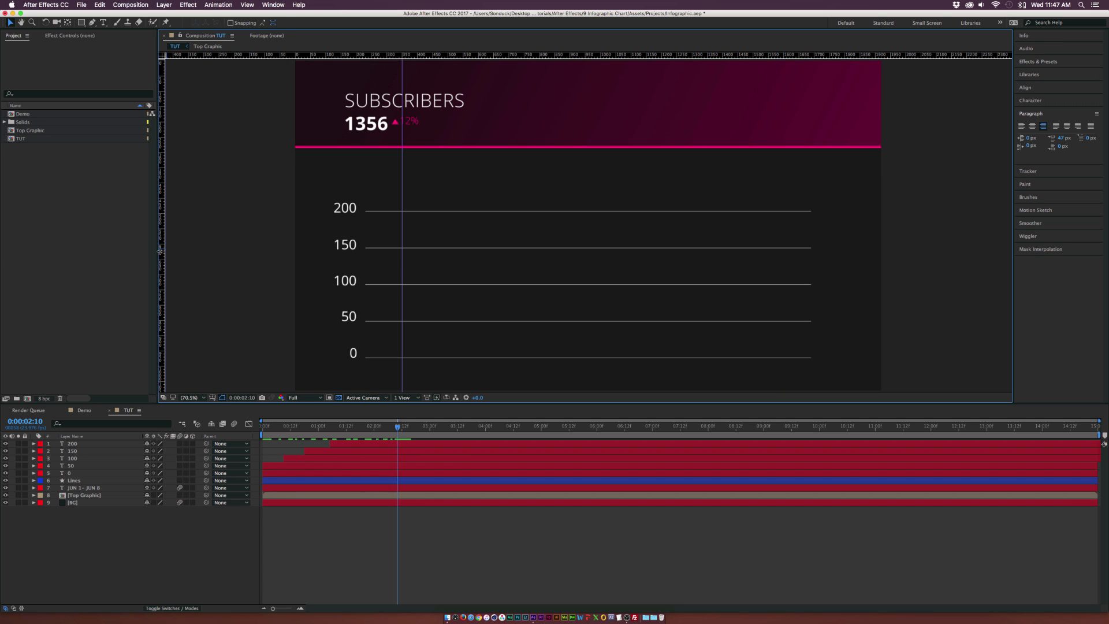
pyautogui.moveTo(161, 251); pyautogui.dragTo(464, 267)
pyautogui.moveTo(162, 283); pyautogui.dragTo(524, 282)
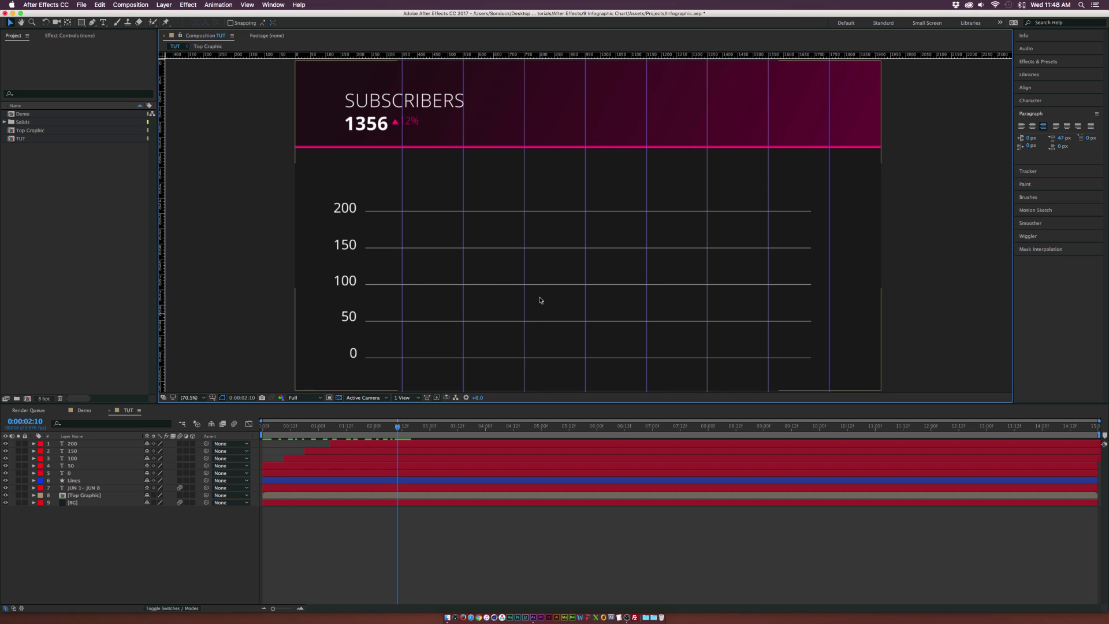
# Drag the Lines path's right vertex out to the last vertical guide
pyautogui.click(74, 480)
pyautogui.click(33, 481)
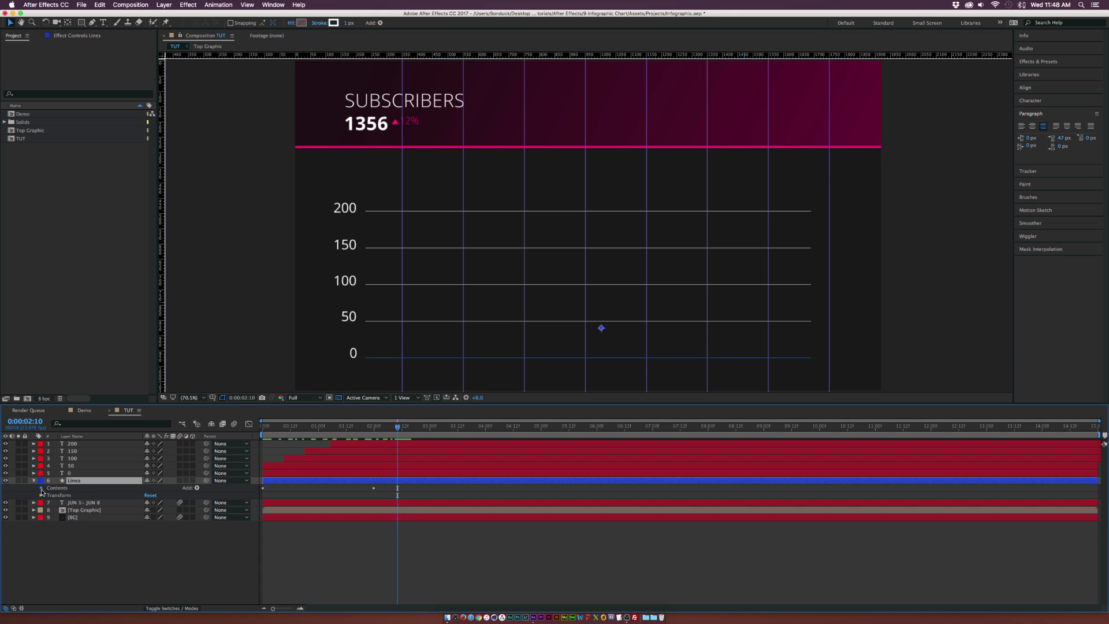
pyautogui.click(41, 488)
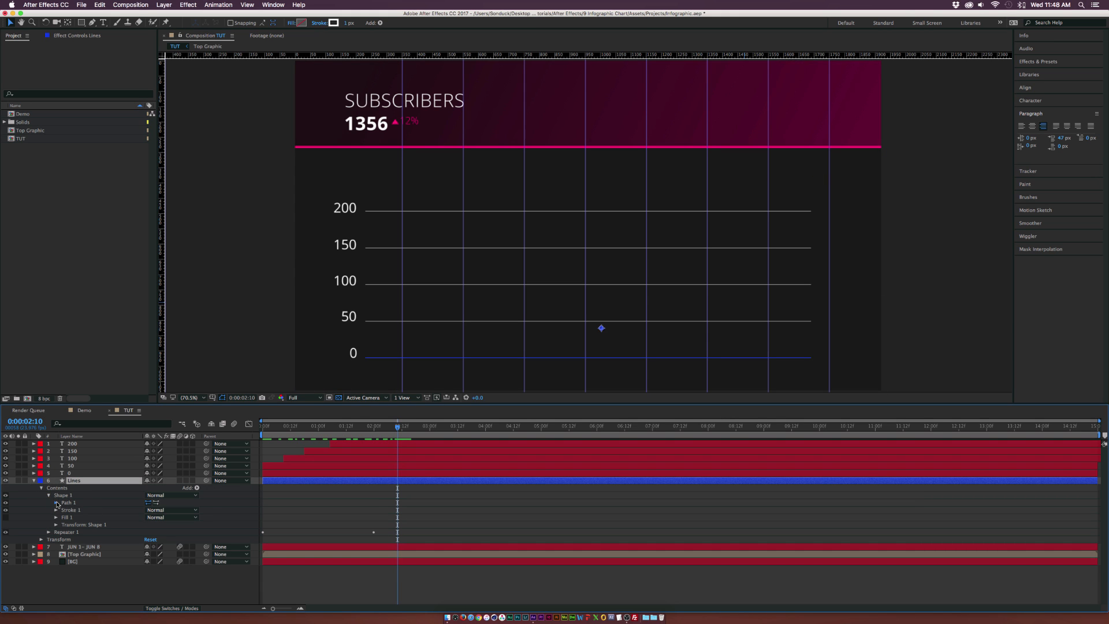
pyautogui.click(56, 502)
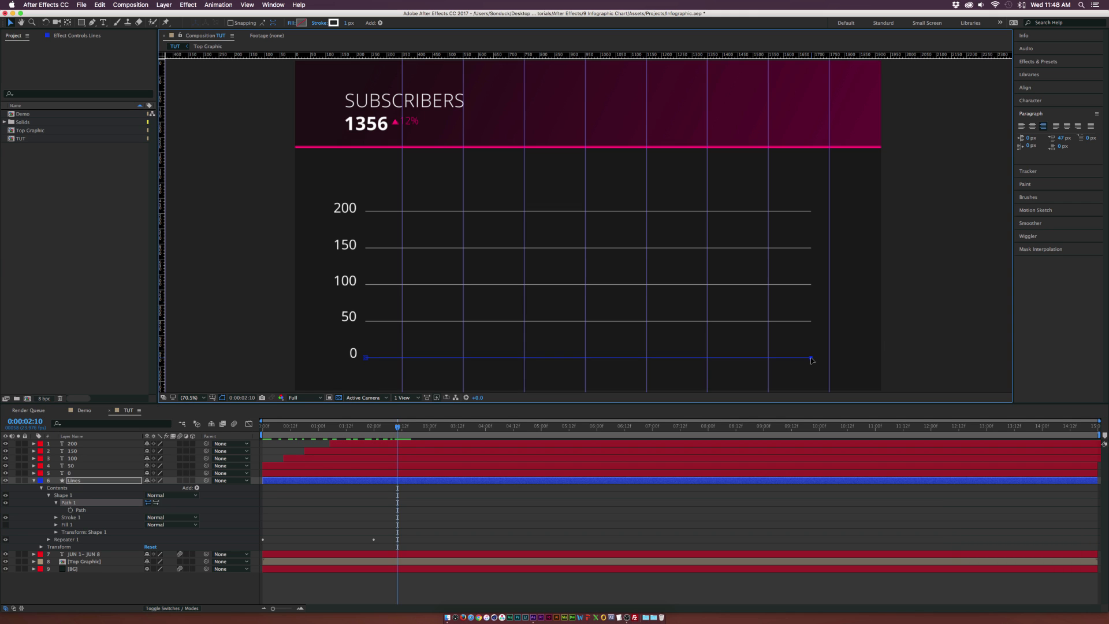
pyautogui.moveTo(811, 359); pyautogui.dragTo(829, 360)
pyautogui.click(115, 584)
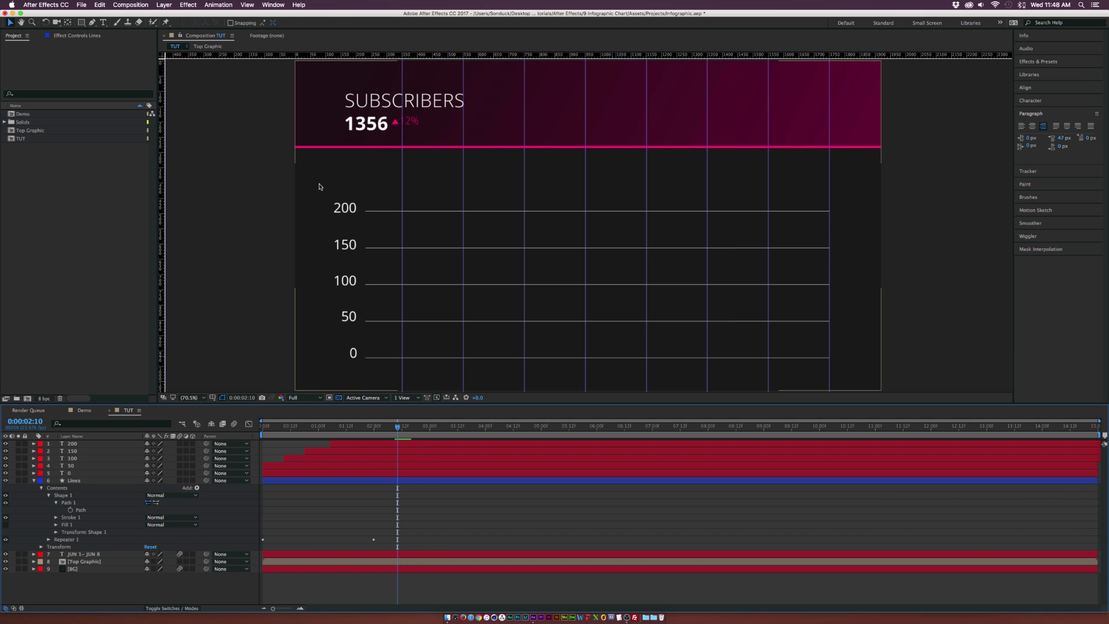
pyautogui.press('u')
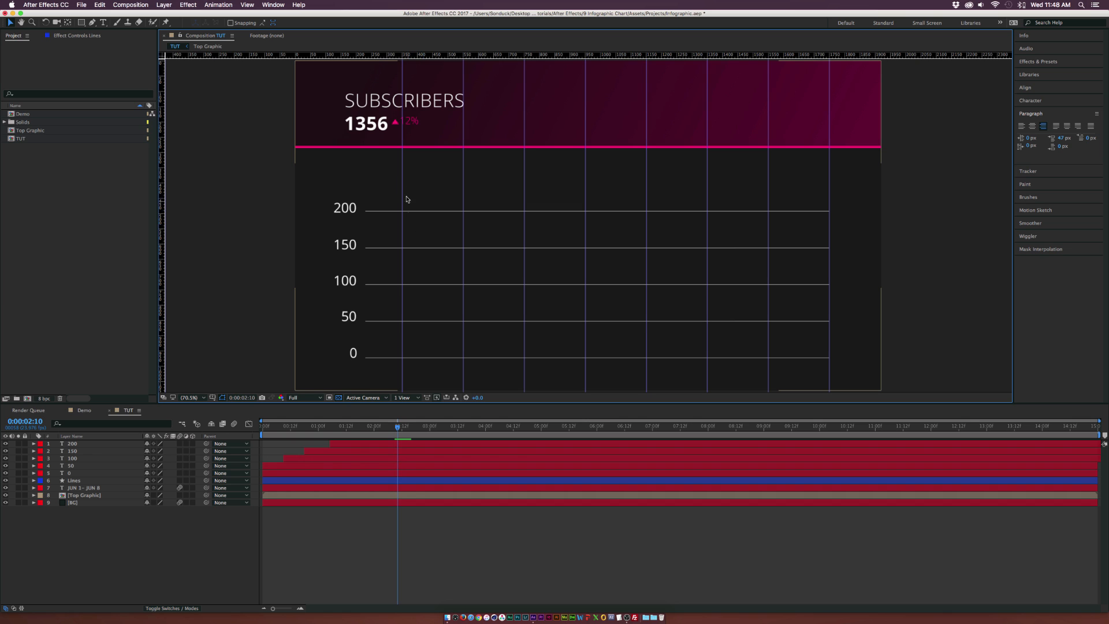
pyautogui.click(218, 398)
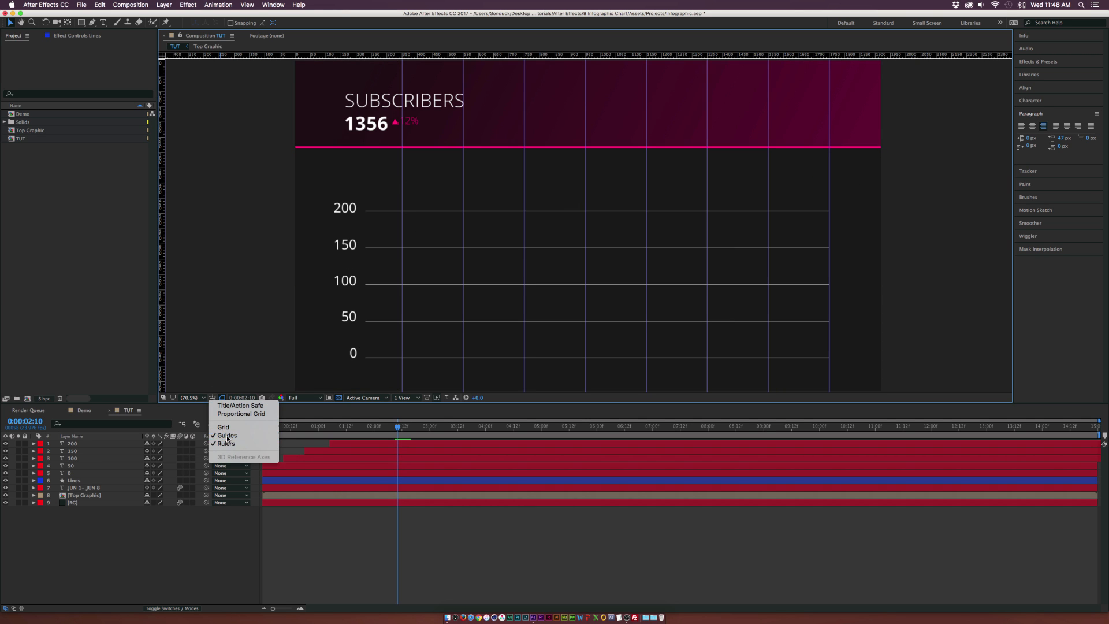
pyautogui.click(227, 436)
pyautogui.click(218, 398)
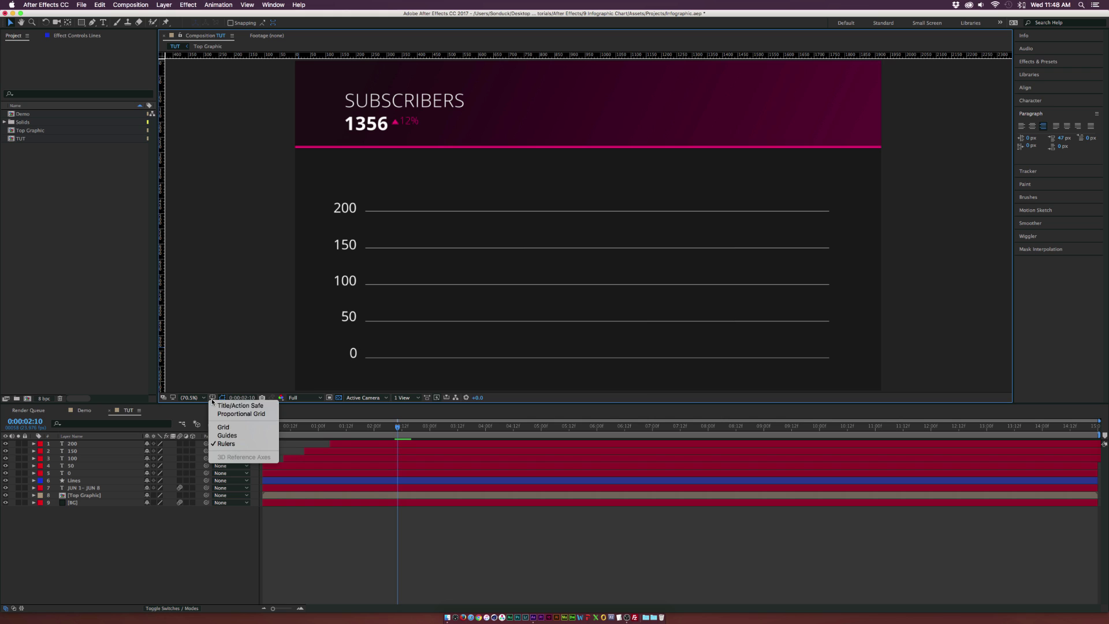
pyautogui.click(232, 436)
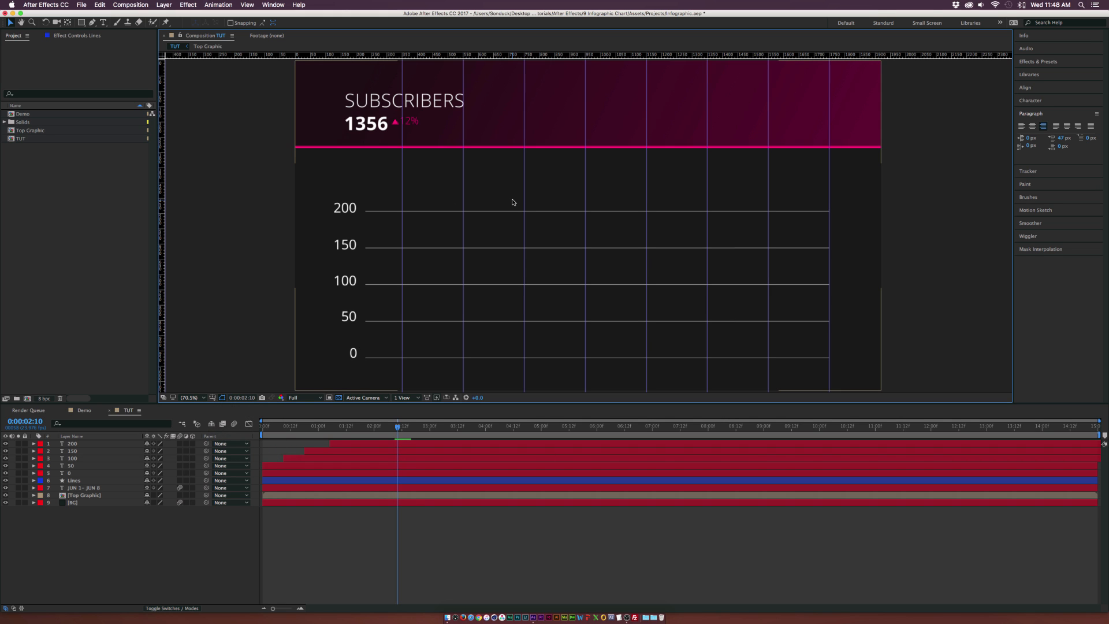
pyautogui.click(106, 24)
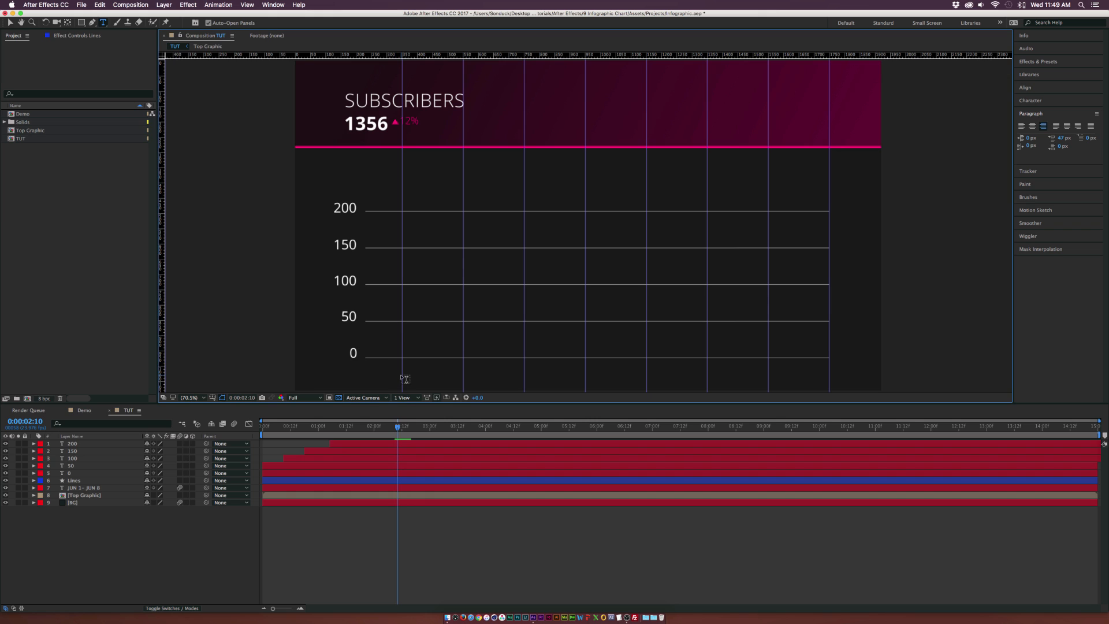
# Add a JUN 1 date label below the first vertical guide
pyautogui.click(406, 379)
pyautogui.write('Jun')
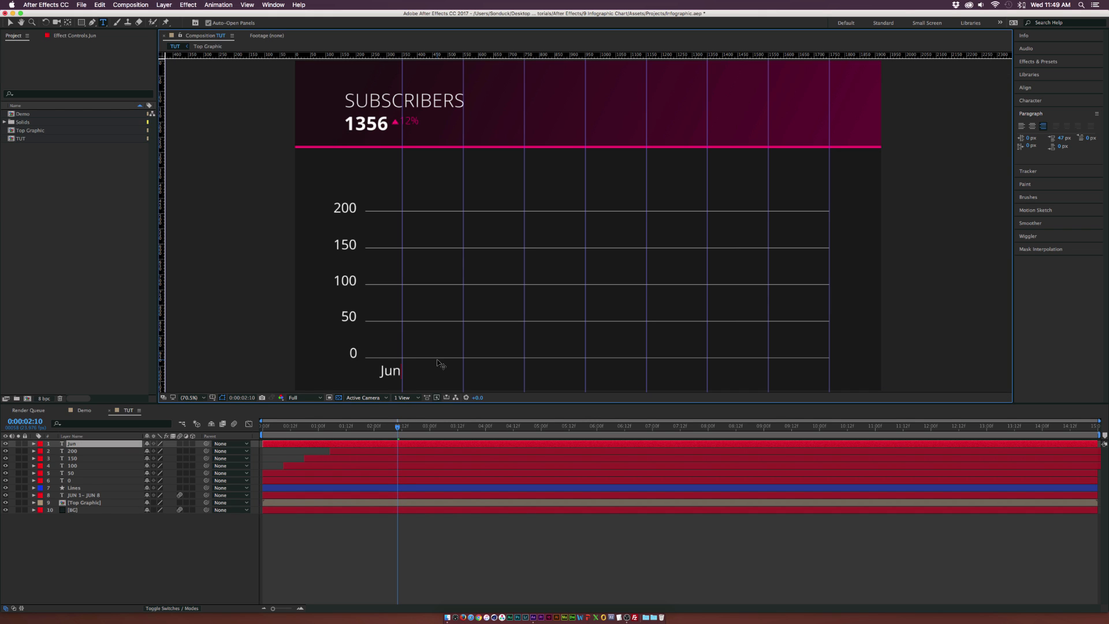
pyautogui.press('BackSpace')
pyautogui.press('BackSpace')
pyautogui.write('N 1')
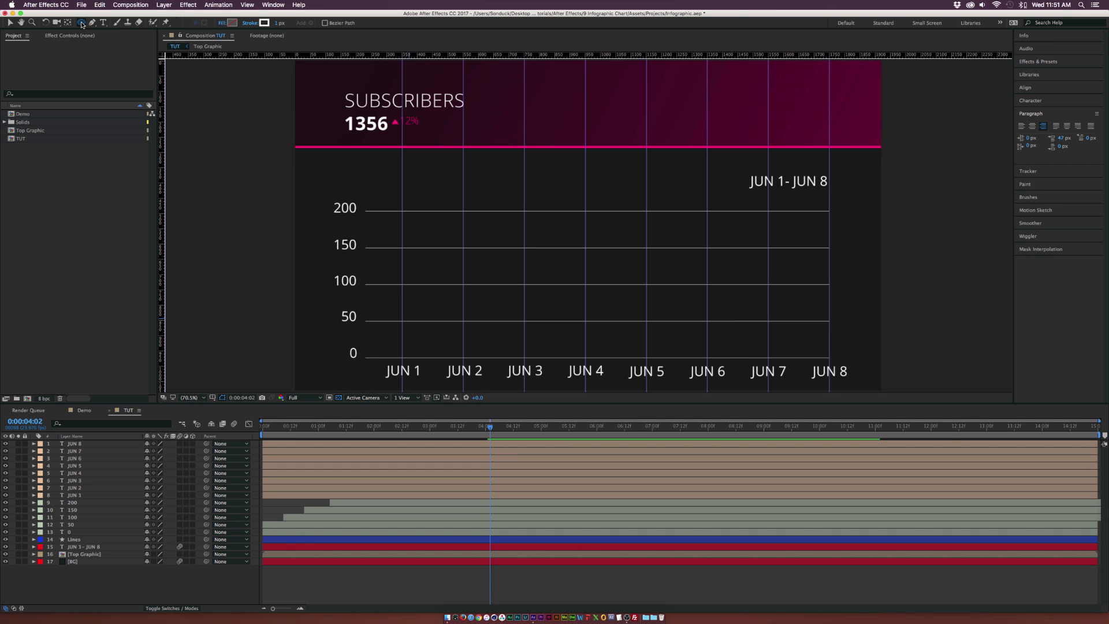
# Switch the shape tool to Ellipse with a solid fill type for new shapes
pyautogui.click(81, 24)
pyautogui.click(131, 42)
pyautogui.click(221, 24)
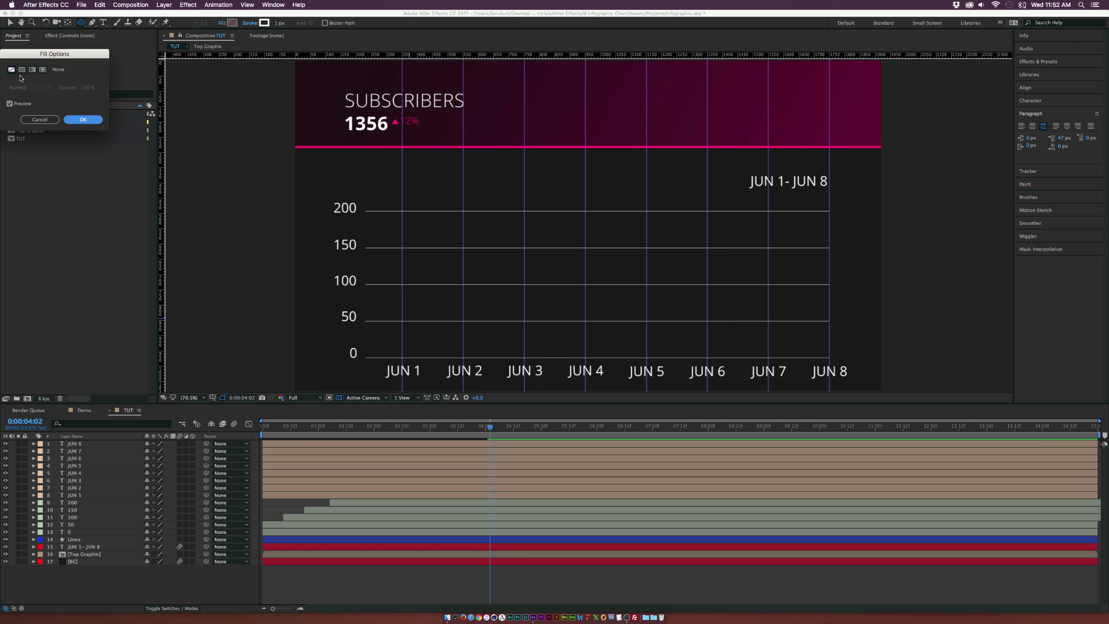
pyautogui.click(22, 77)
pyautogui.click(82, 120)
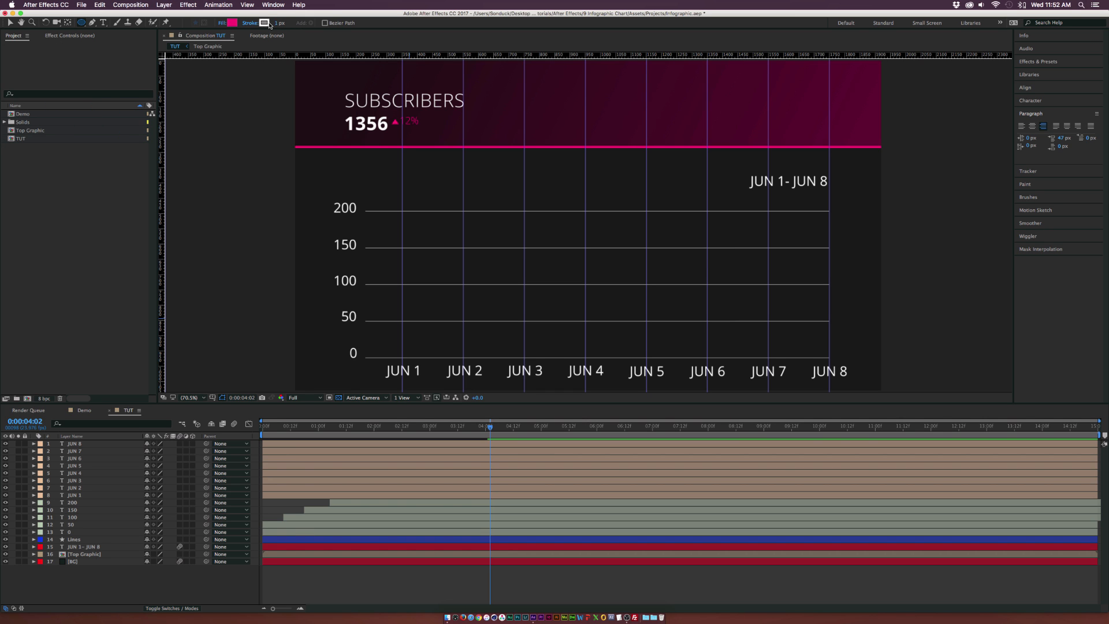
# Set new shapes' stroke to the header's magenta and fill to dark magenta
pyautogui.click(264, 23)
pyautogui.click(183, 113)
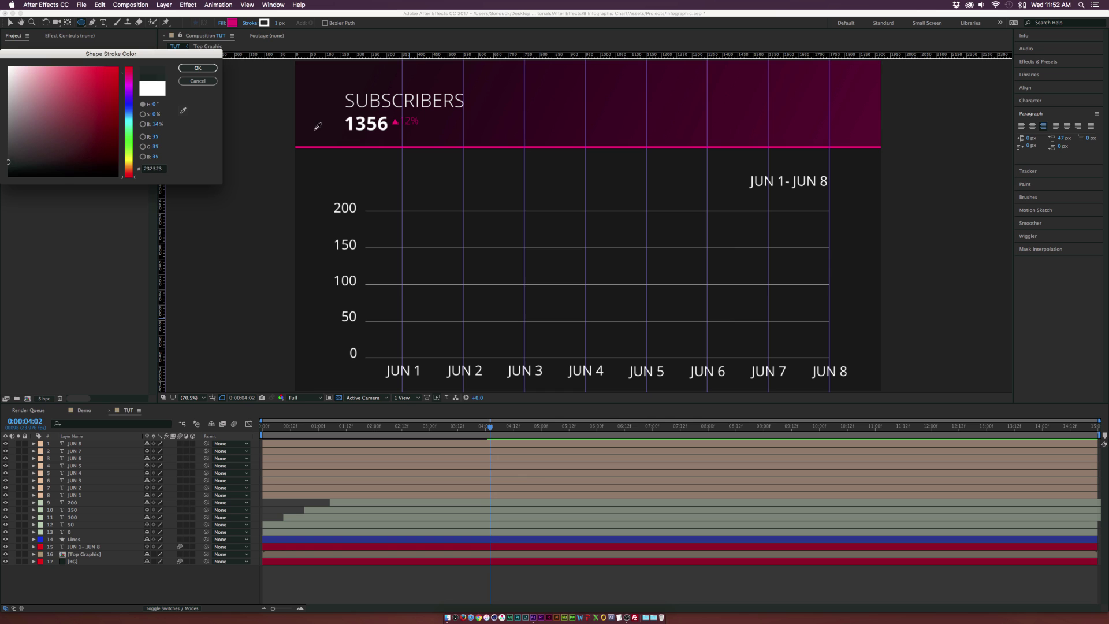
pyautogui.click(342, 146)
pyautogui.click(198, 68)
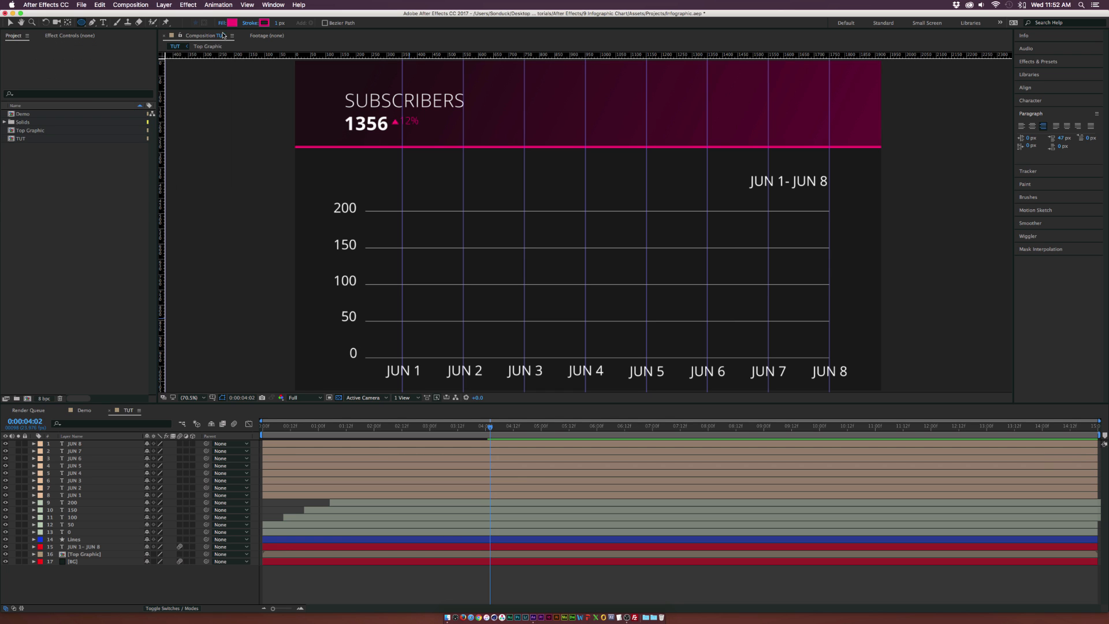
pyautogui.click(229, 26)
pyautogui.moveTo(111, 116); pyautogui.dragTo(123, 135)
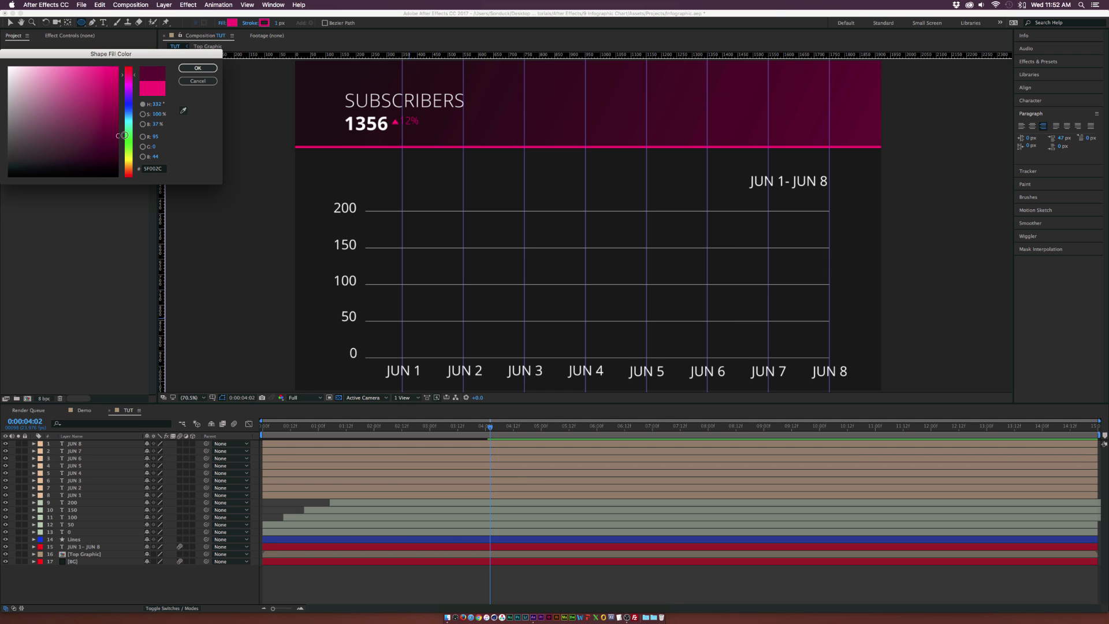
pyautogui.click(197, 68)
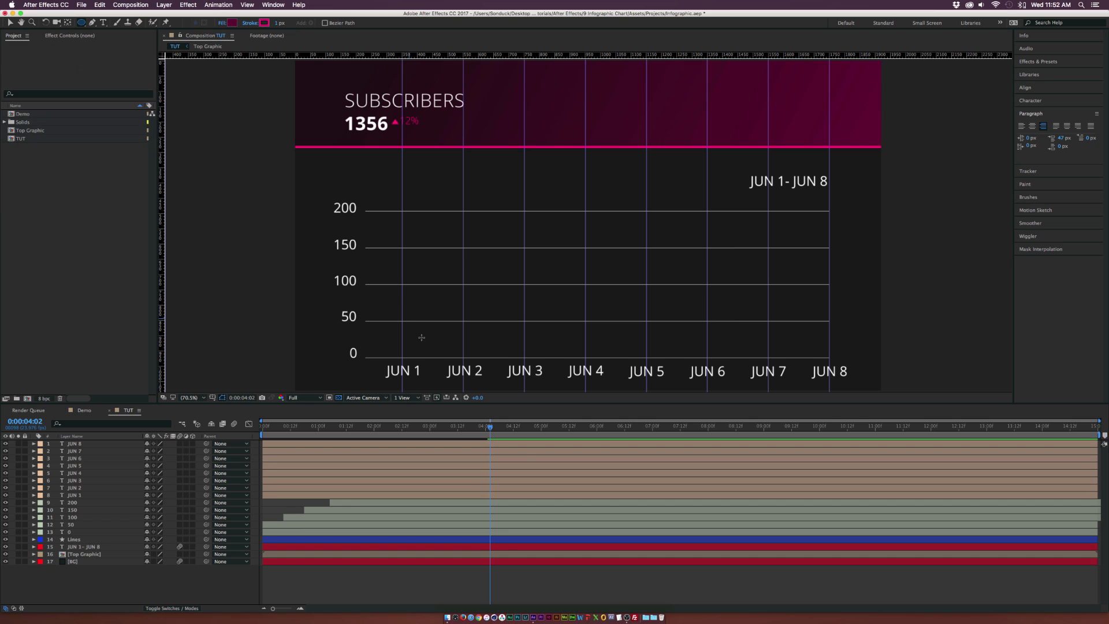
# Draw a small dot at JUN 1 on the 50 gridline and recolour its fill bright pink
pyautogui.click(409, 327)
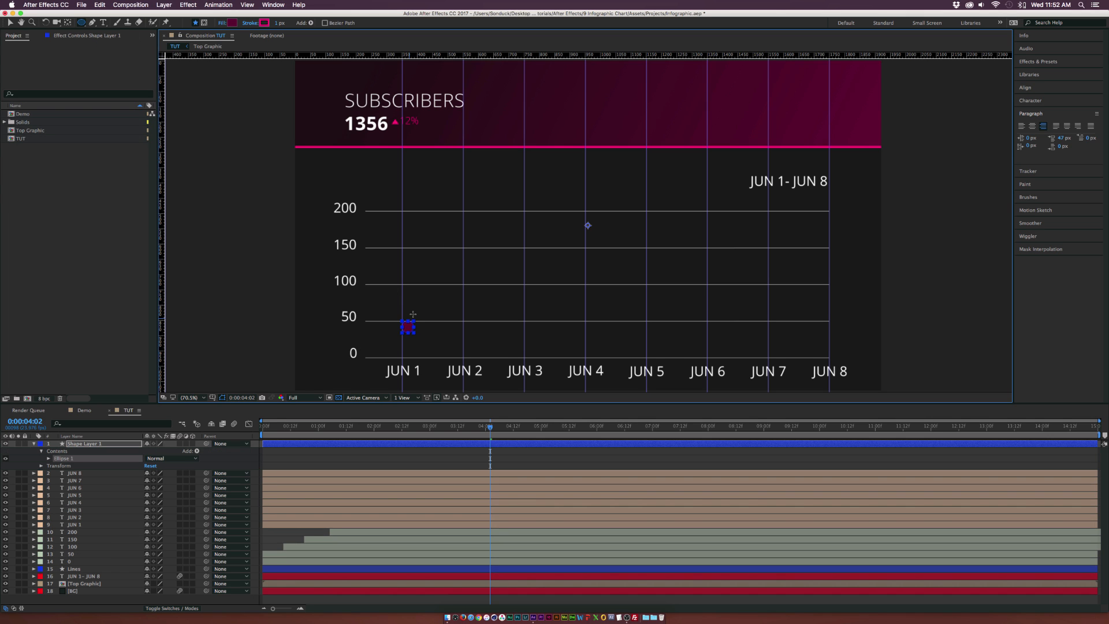
pyautogui.click(232, 24)
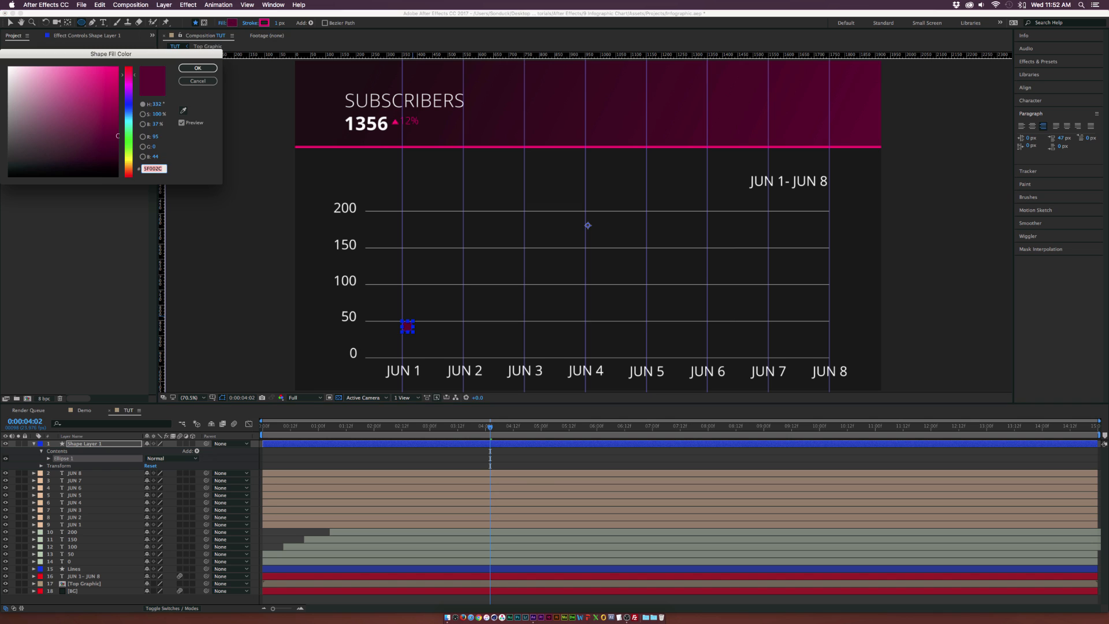
pyautogui.click(60, 73)
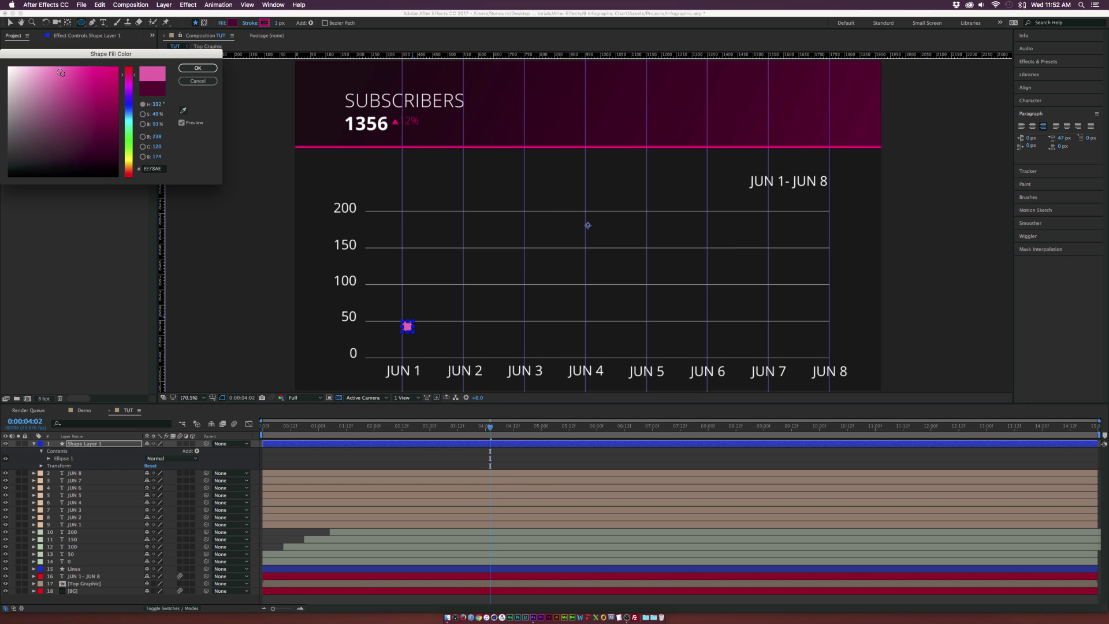
pyautogui.click(198, 68)
pyautogui.press('v')
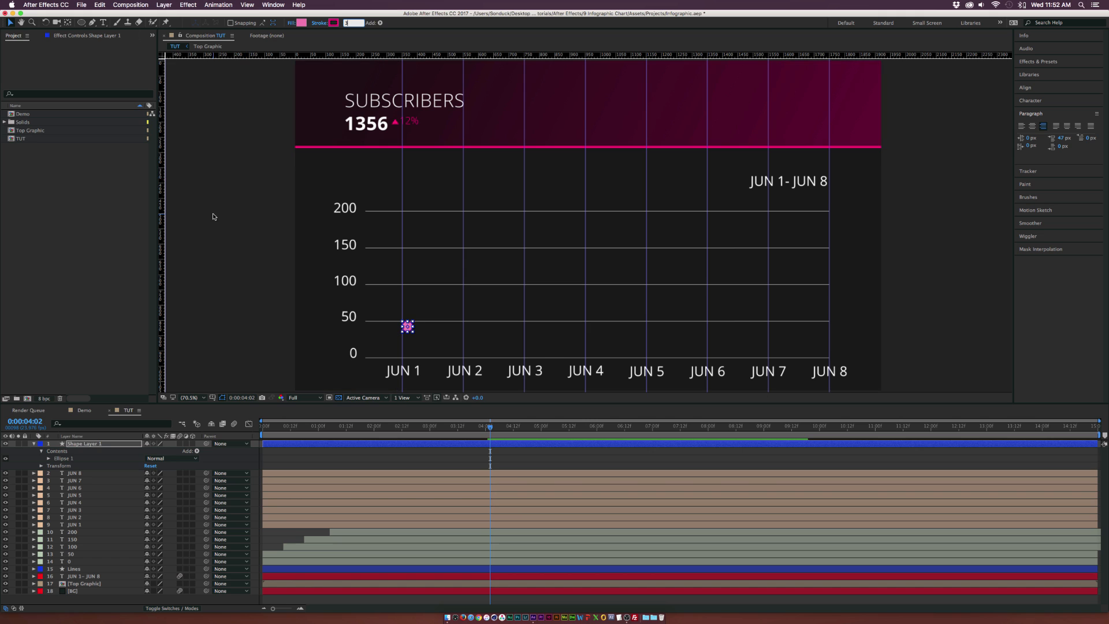
# Nudge the JUN 1 dot into place, then duplicate Ellipse 1 and move copies to later dates' values
pyautogui.click(295, 288)
pyautogui.click(408, 327)
pyautogui.moveTo(405, 327); pyautogui.dragTo(401, 324)
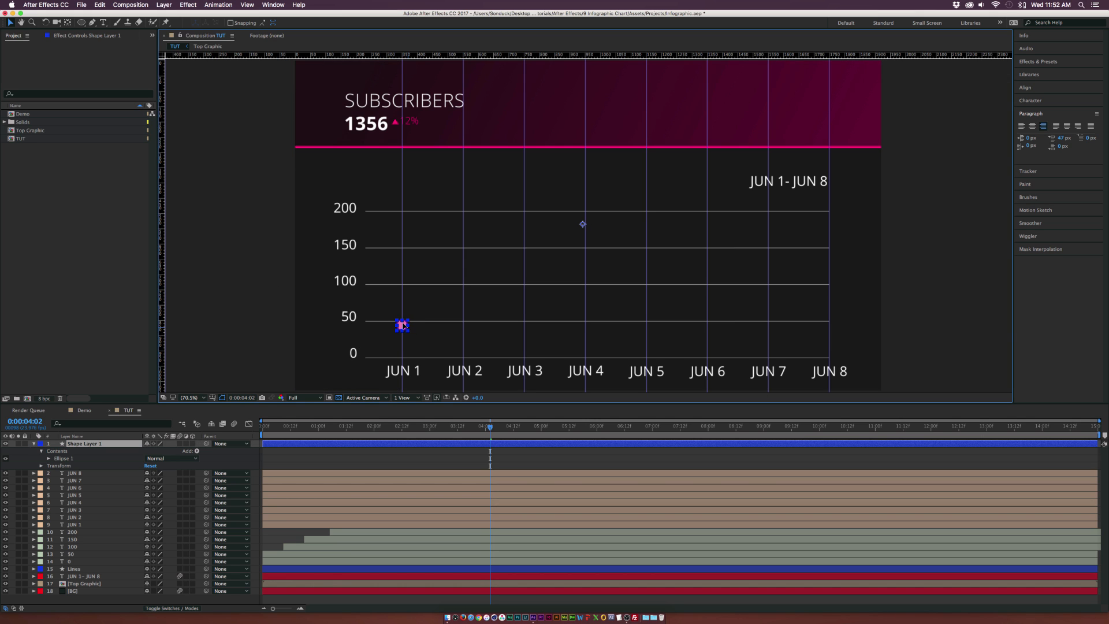
pyautogui.click(63, 459)
pyautogui.press('super+d')
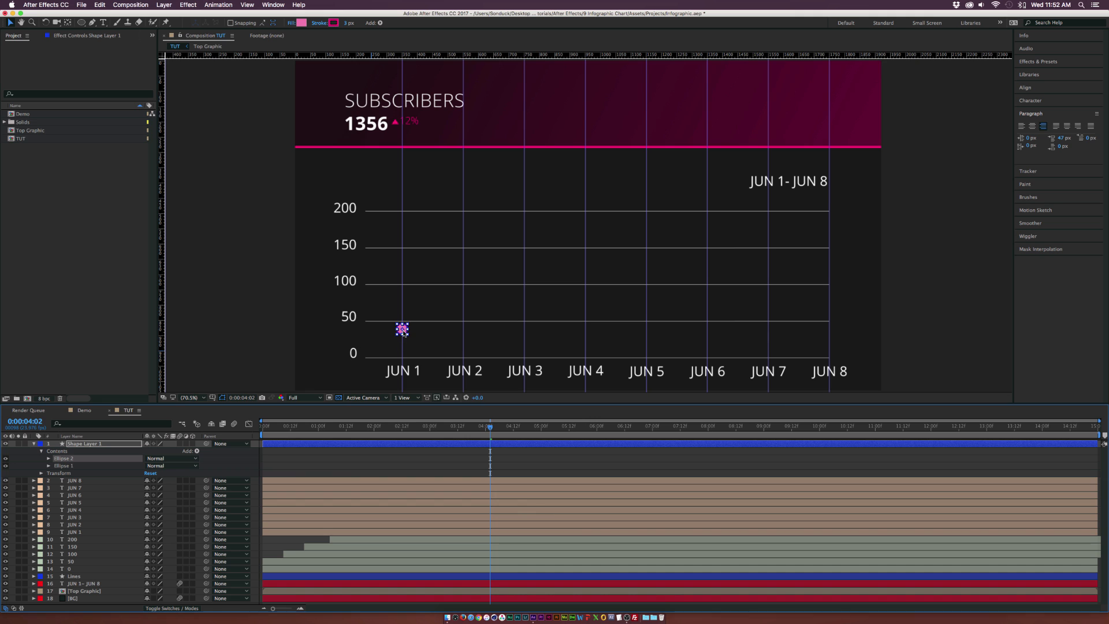
pyautogui.moveTo(401, 329); pyautogui.dragTo(464, 304)
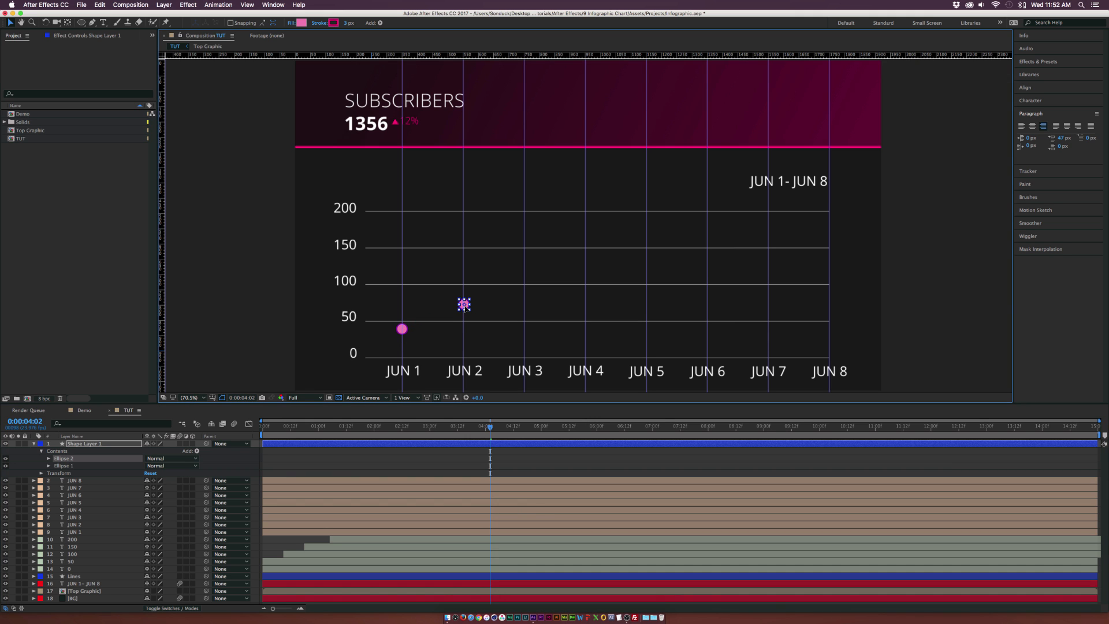
pyautogui.press('super+d')
pyautogui.moveTo(586, 284); pyautogui.dragTo(643, 263)
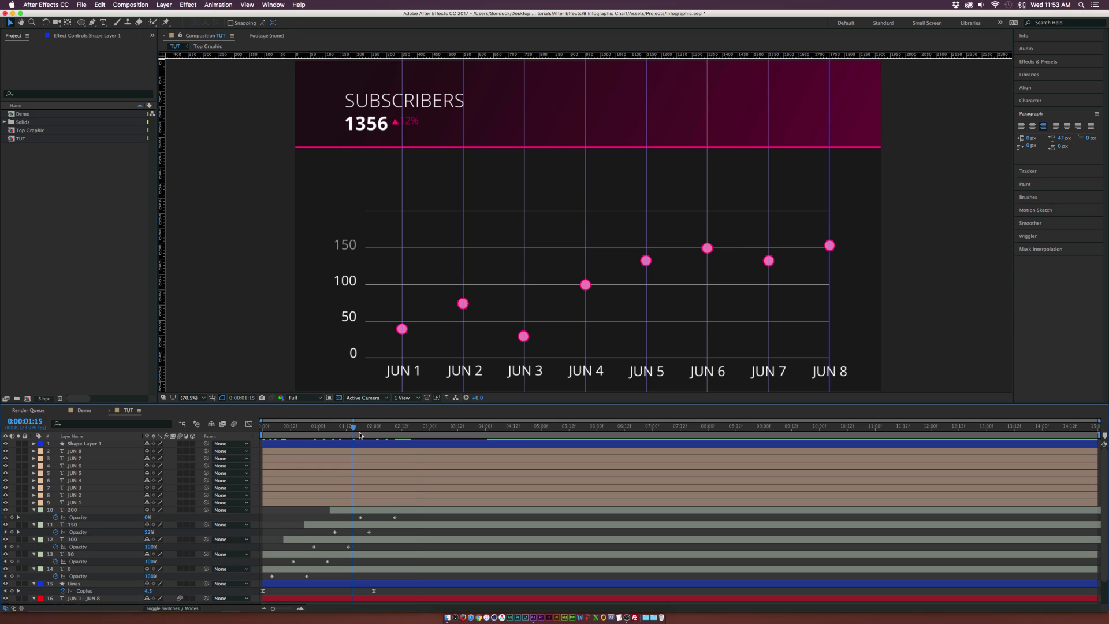
# Show guides over the composition and pick the Pen tool
pyautogui.click(211, 397)
pyautogui.click(242, 434)
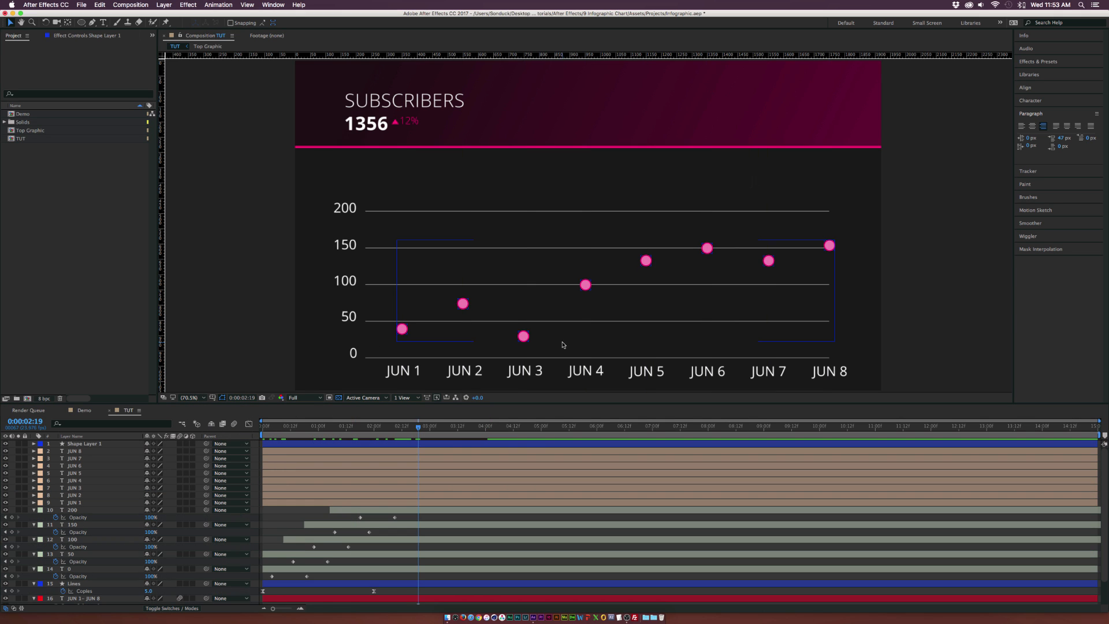
pyautogui.click(93, 23)
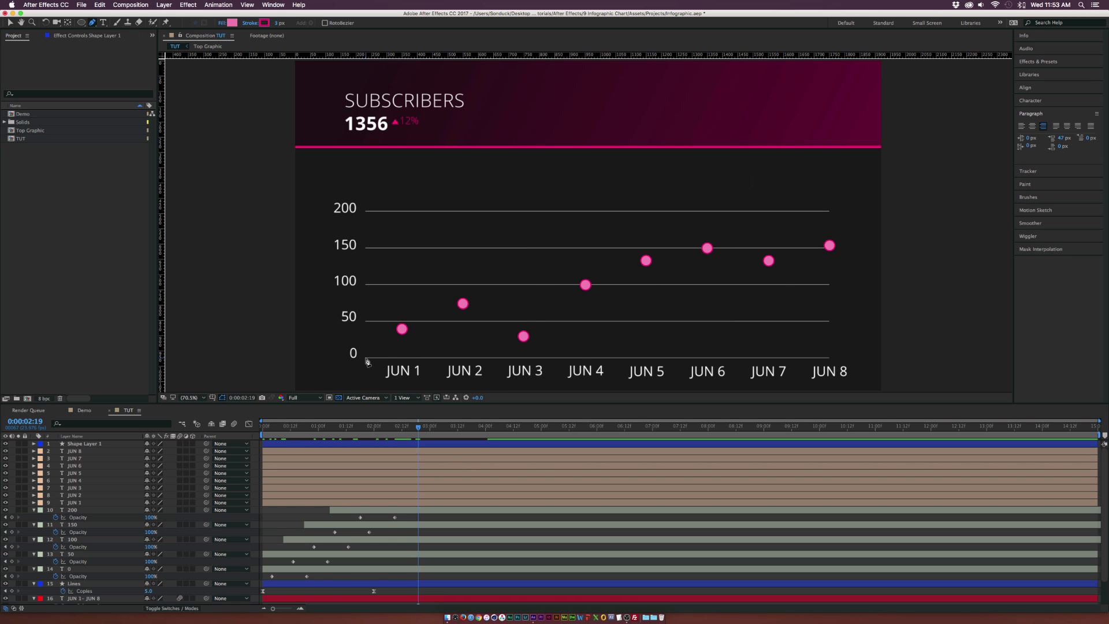
# Pen a path from the chart origin through the data dots JUN 1 to JUN 8
pyautogui.click(401, 330)
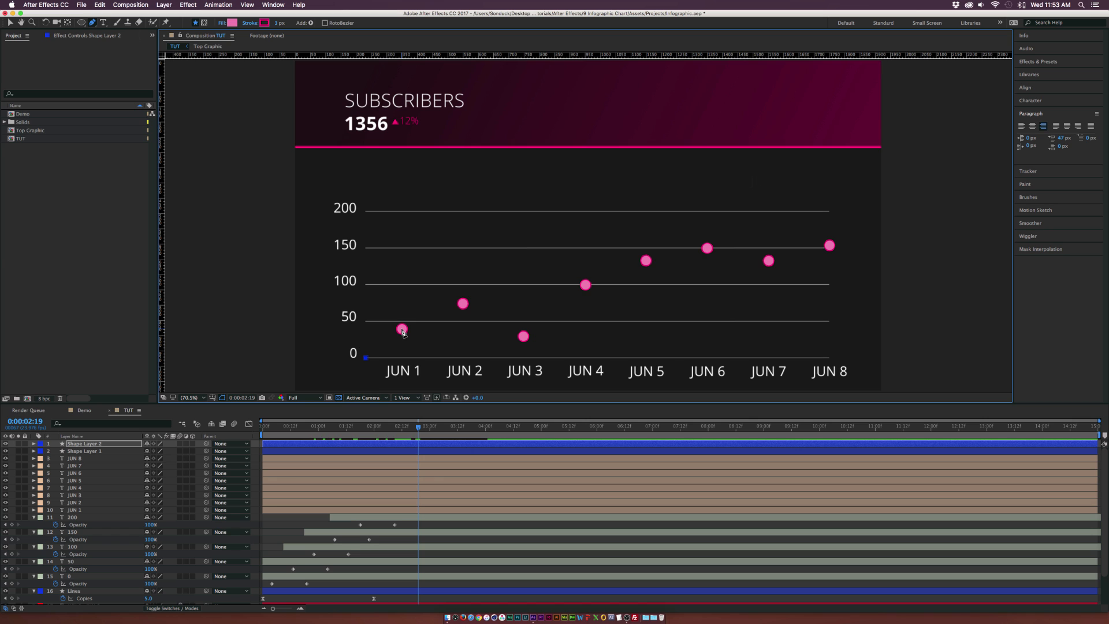
pyautogui.click(401, 330)
pyautogui.click(462, 305)
pyautogui.click(523, 337)
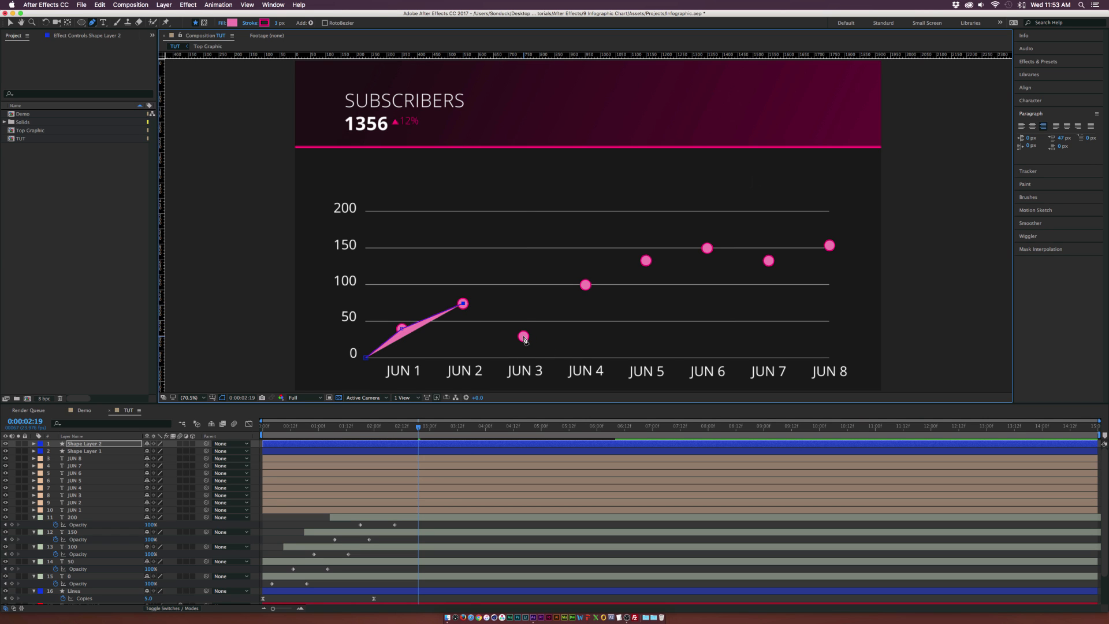
pyautogui.click(524, 337)
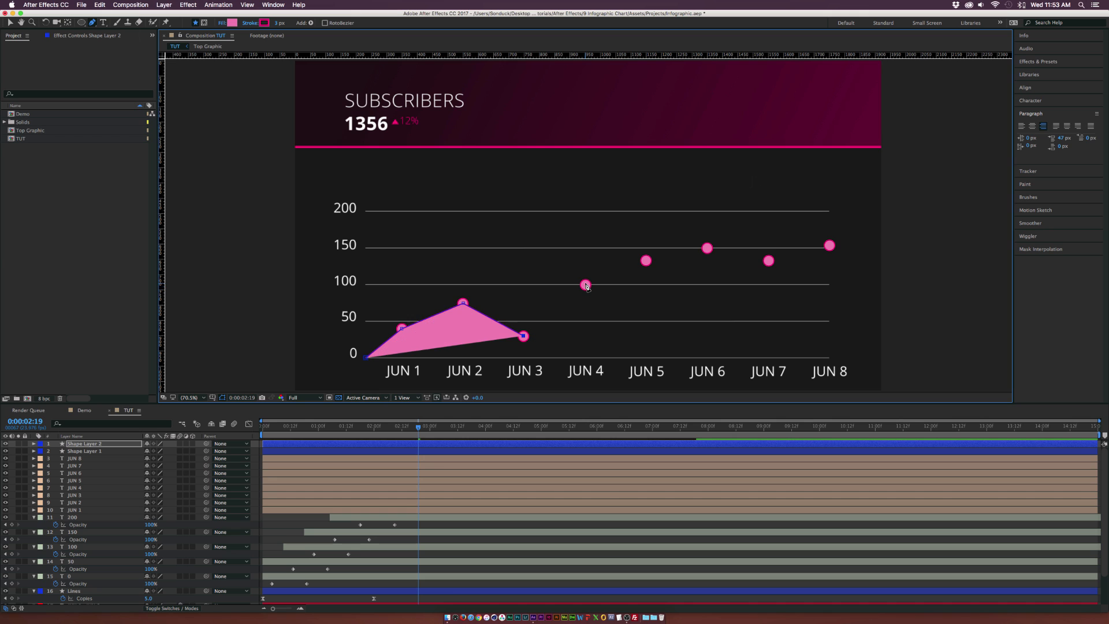
pyautogui.click(707, 248)
pyautogui.click(770, 262)
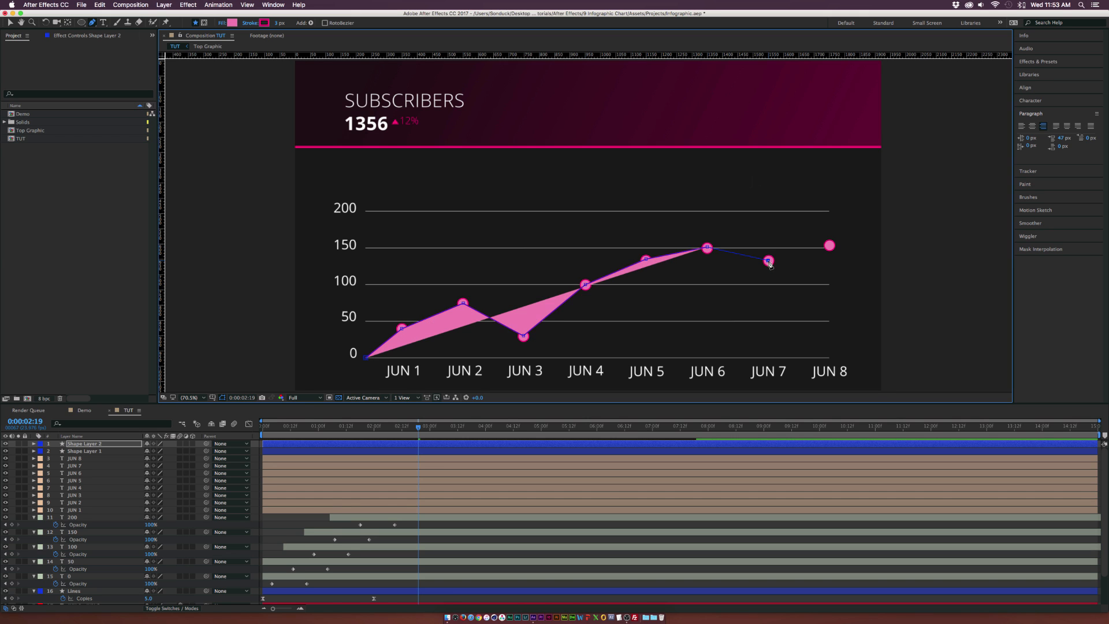
pyautogui.click(830, 246)
# Drop the path to the baseline under JUN 8, close it at the origin and select the filled area
pyautogui.click(830, 355)
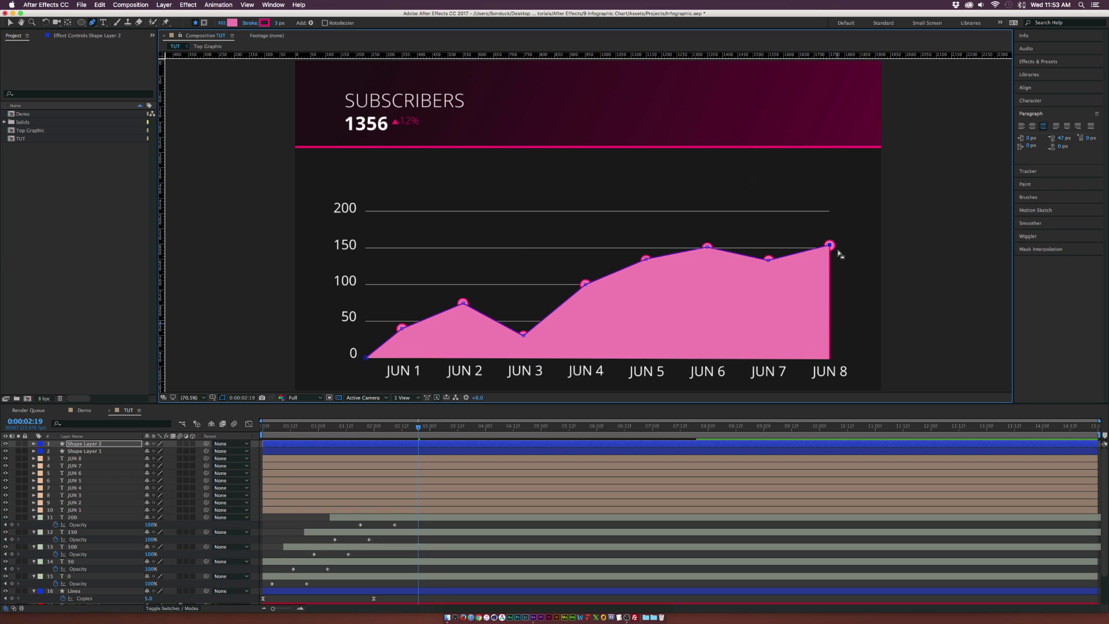
pyautogui.press('super+z')
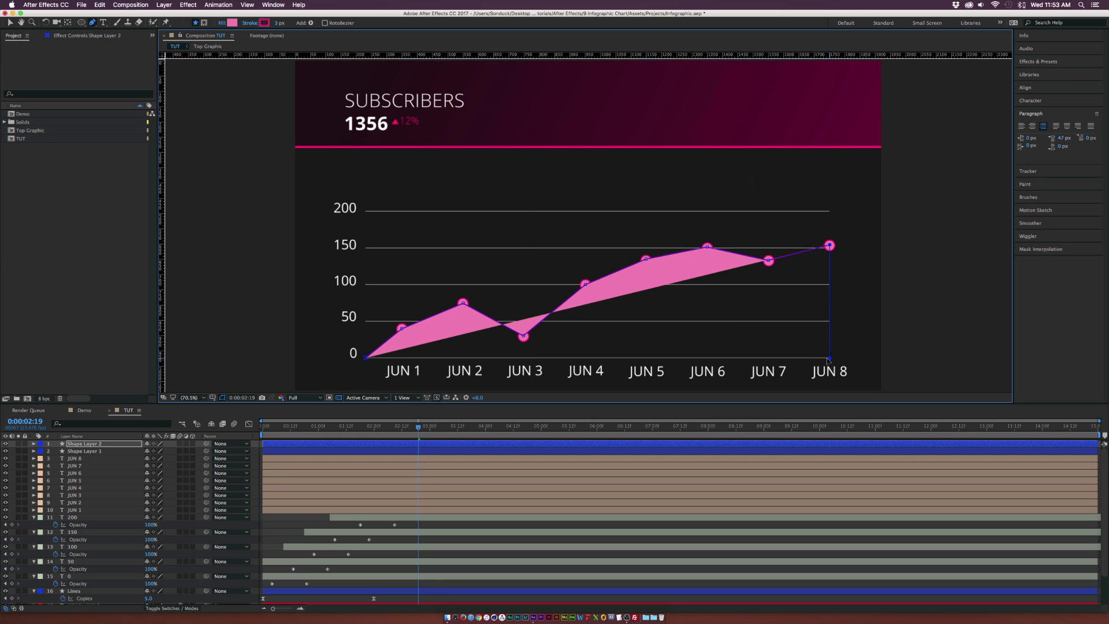
pyautogui.click(830, 357)
pyautogui.click(368, 358)
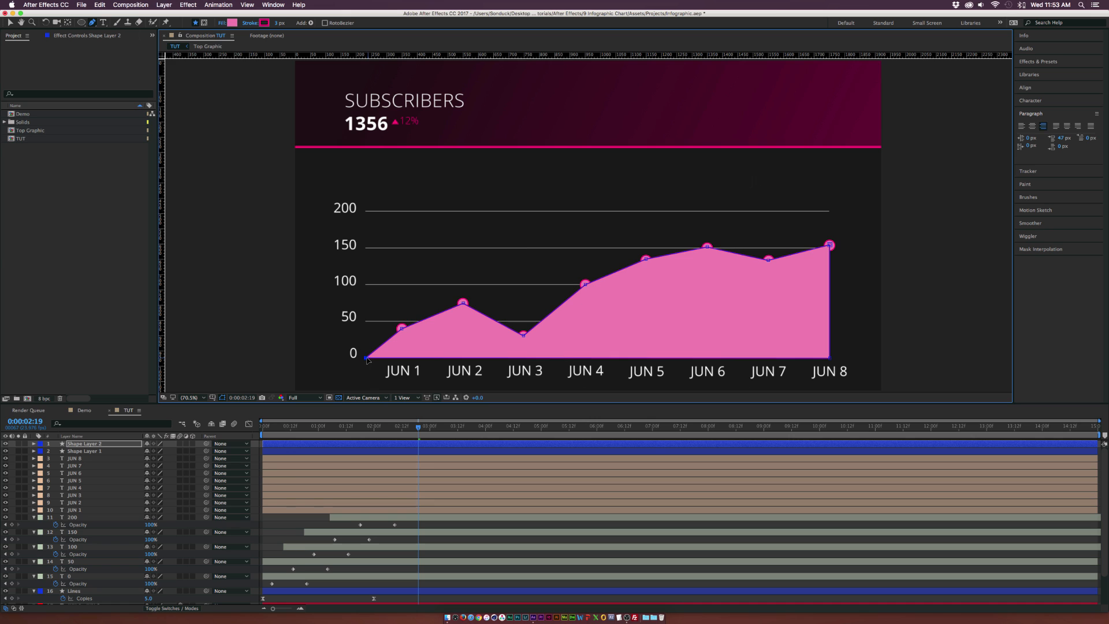
pyautogui.press('v')
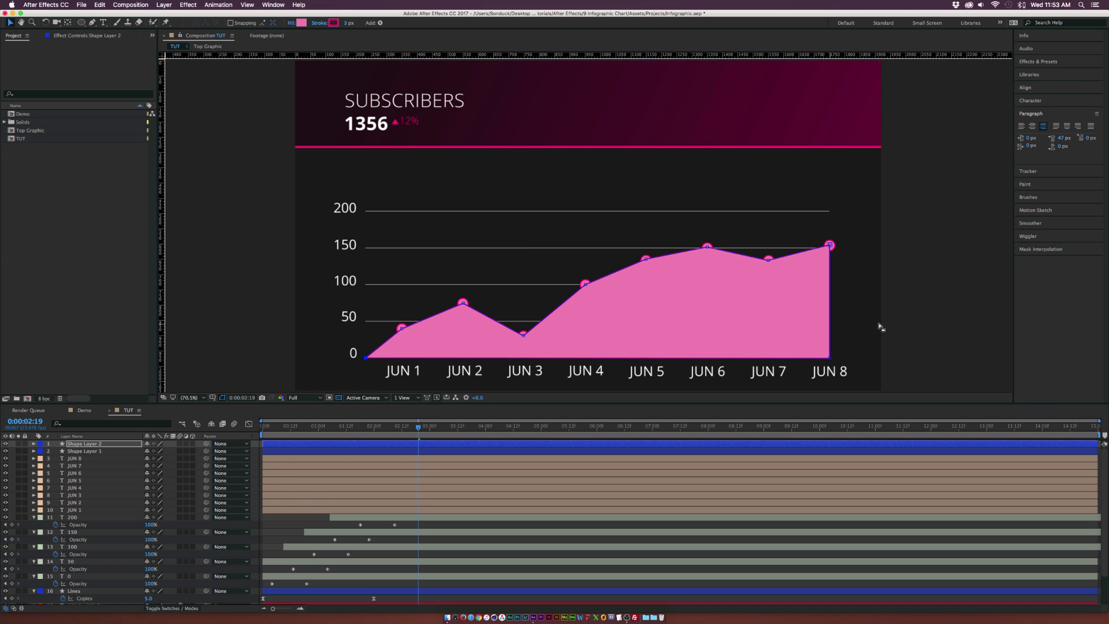
pyautogui.click(832, 358)
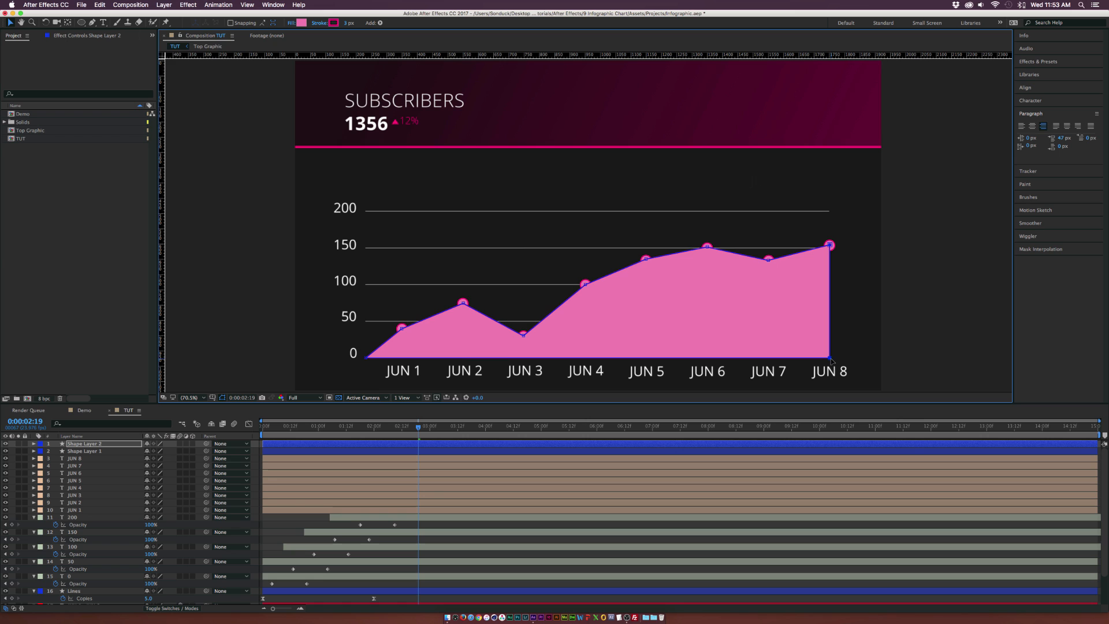
pyautogui.click(87, 444)
# Change the area shape's fill type to Linear Gradient
pyautogui.click(292, 24)
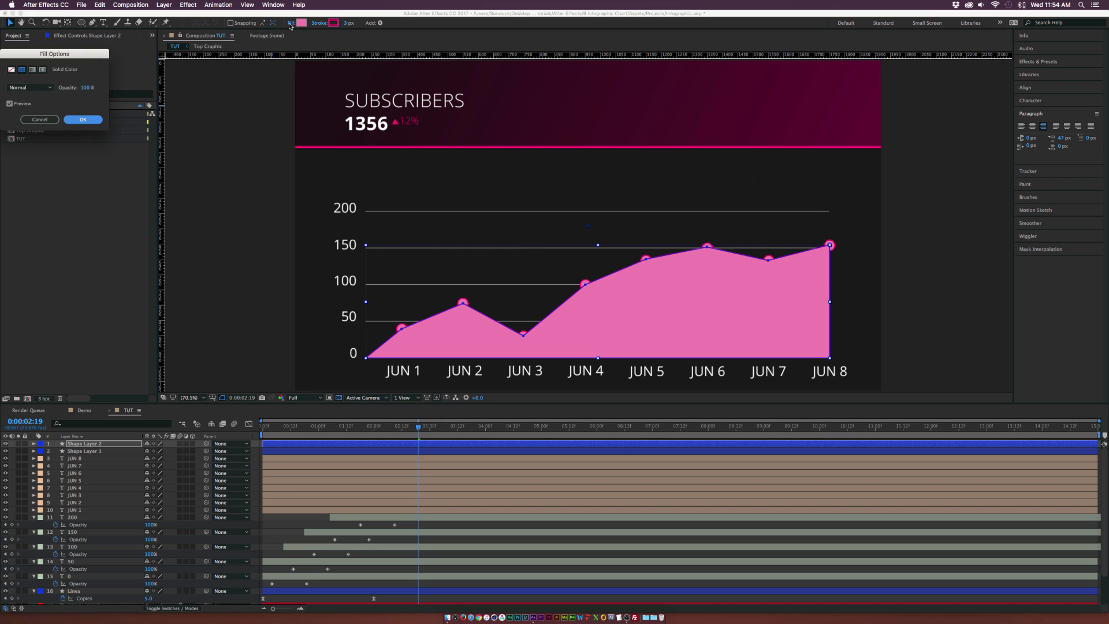
pyautogui.click(33, 70)
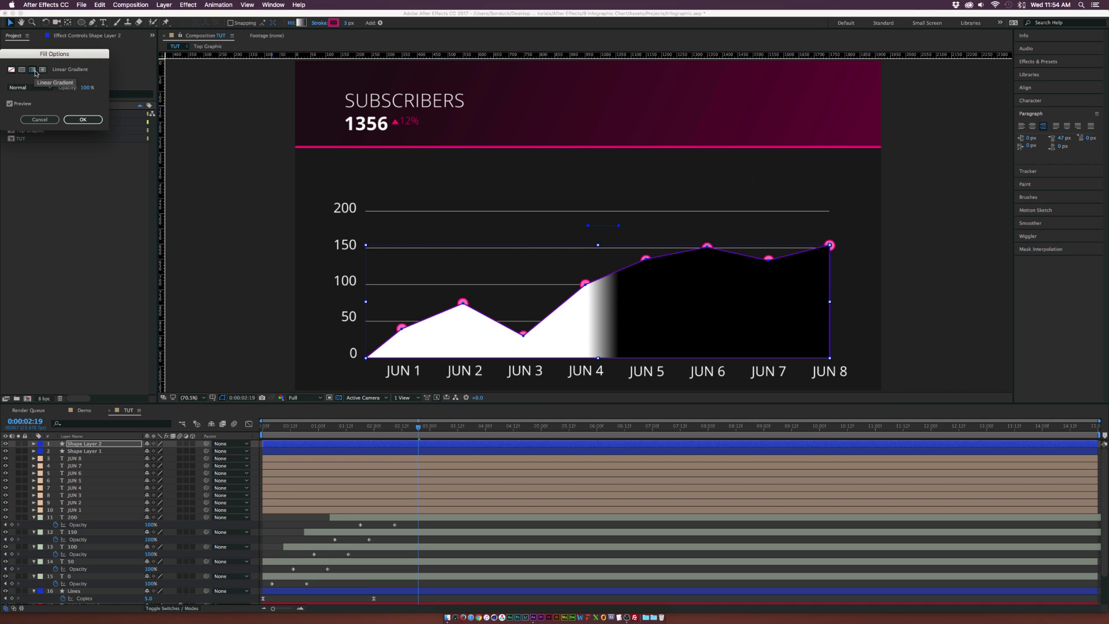
pyautogui.click(81, 118)
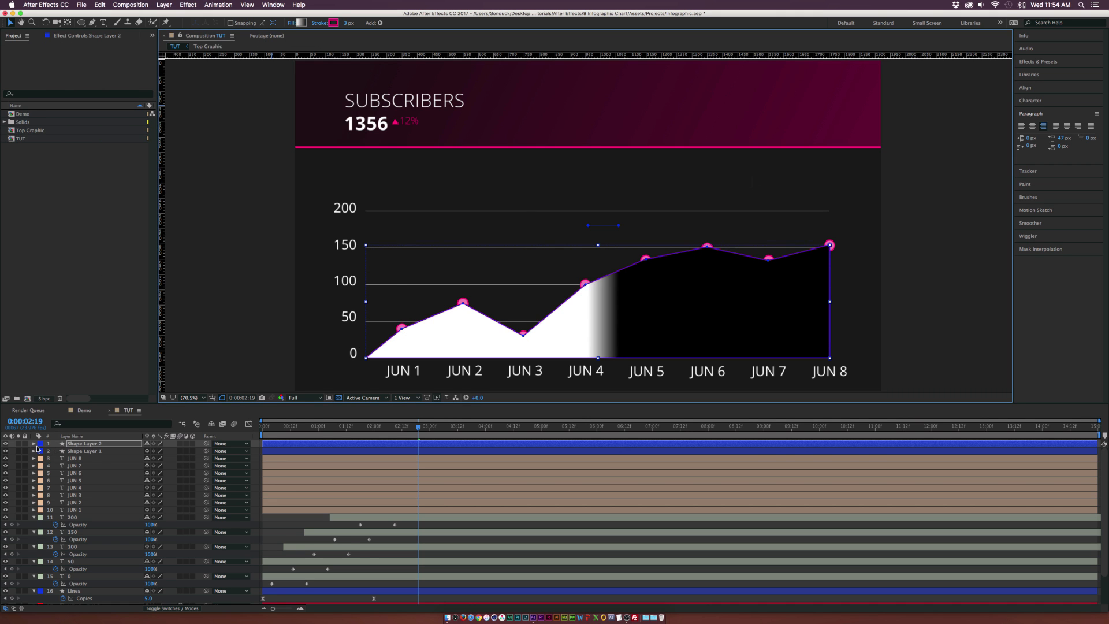
# Expand the layer down to Gradient Fill 1 and bring up its gradient editor
pyautogui.click(32, 445)
pyautogui.click(40, 452)
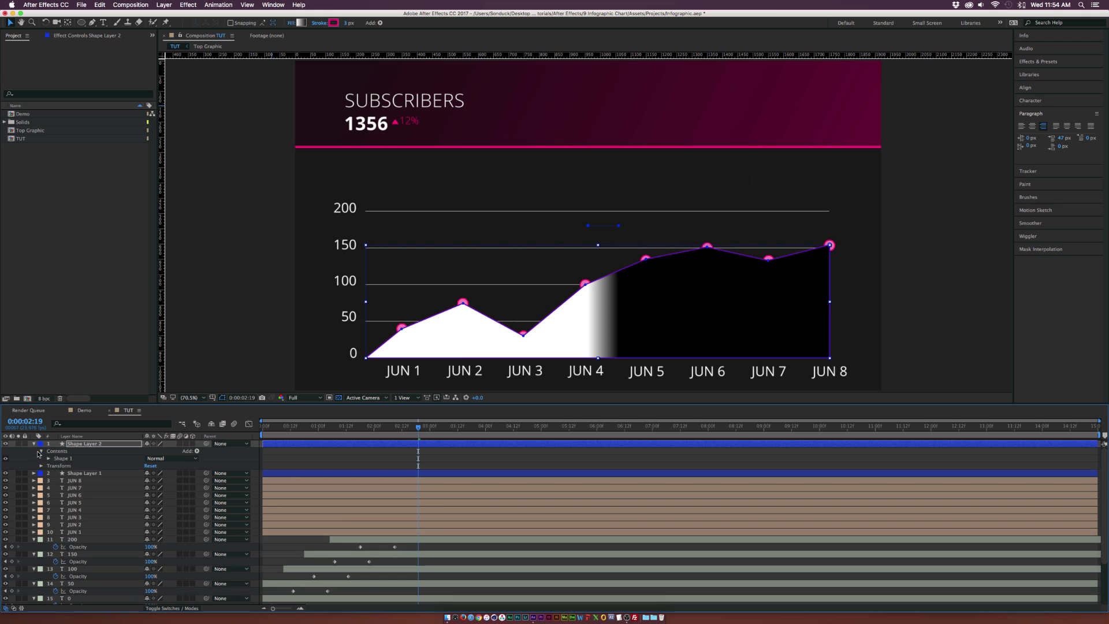
pyautogui.click(50, 458)
pyautogui.click(55, 482)
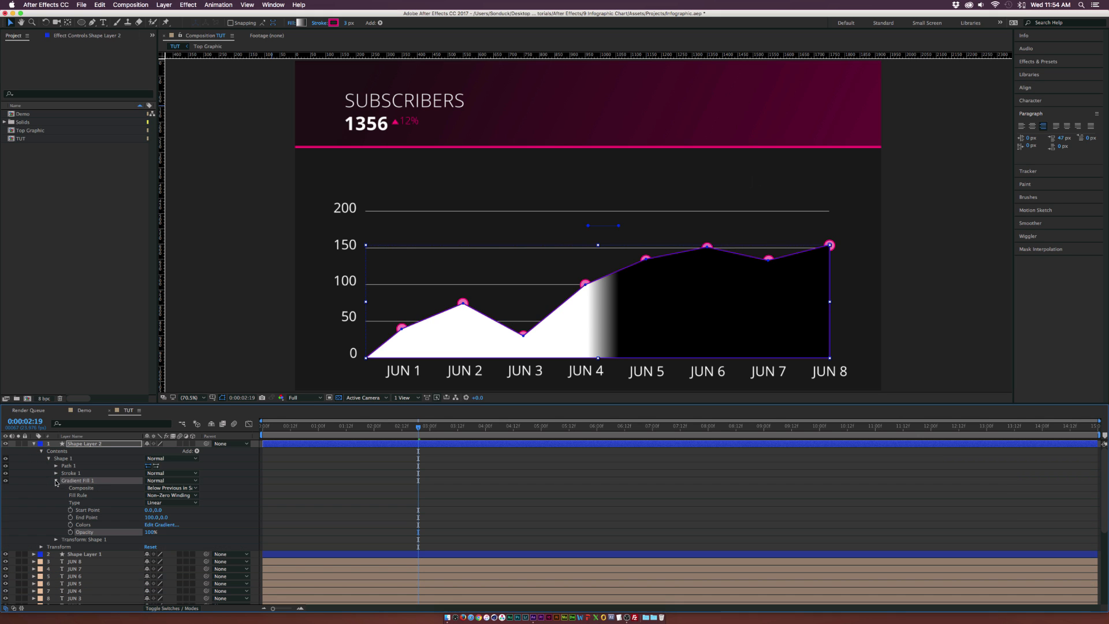
pyautogui.click(155, 526)
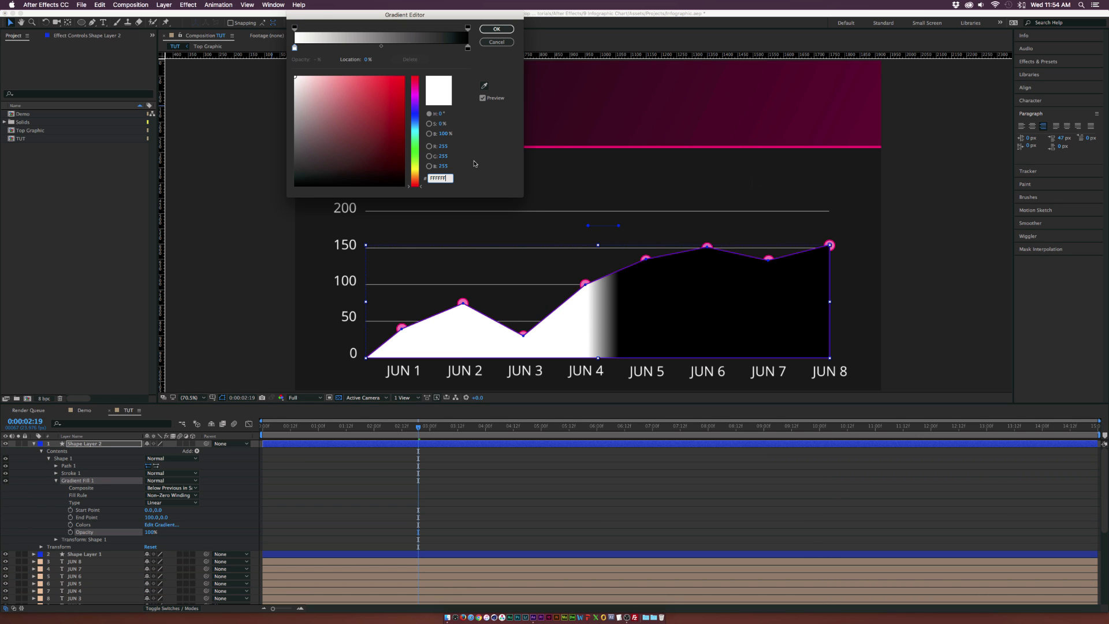
# Set both gradient stops to dark magenta sampled from the header and confirm
pyautogui.click(295, 48)
pyautogui.click(485, 86)
pyautogui.click(763, 114)
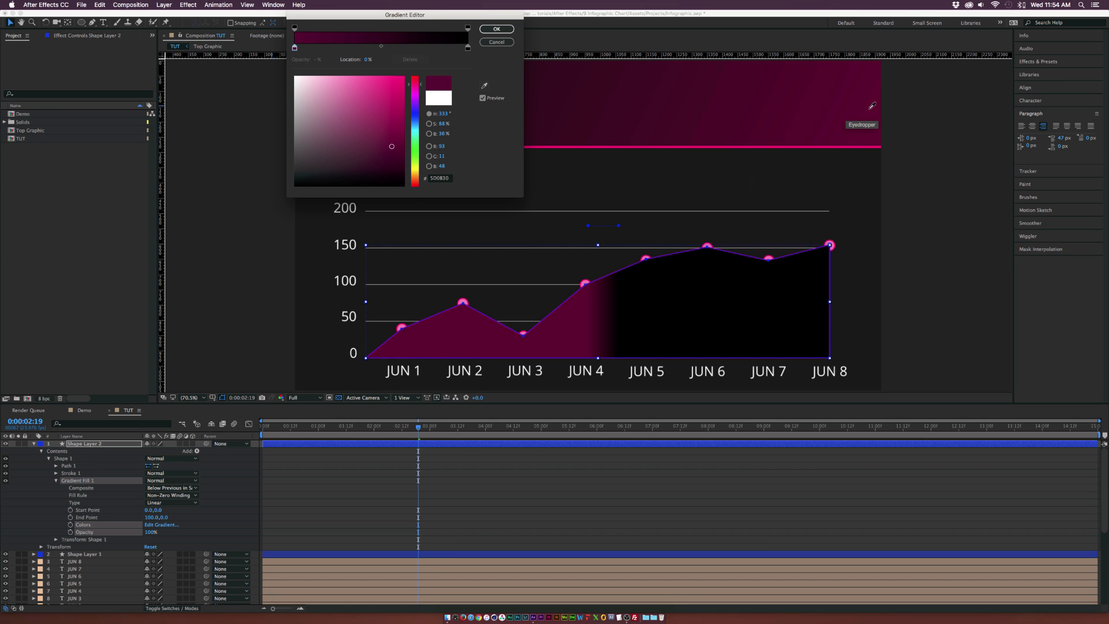
pyautogui.click(468, 48)
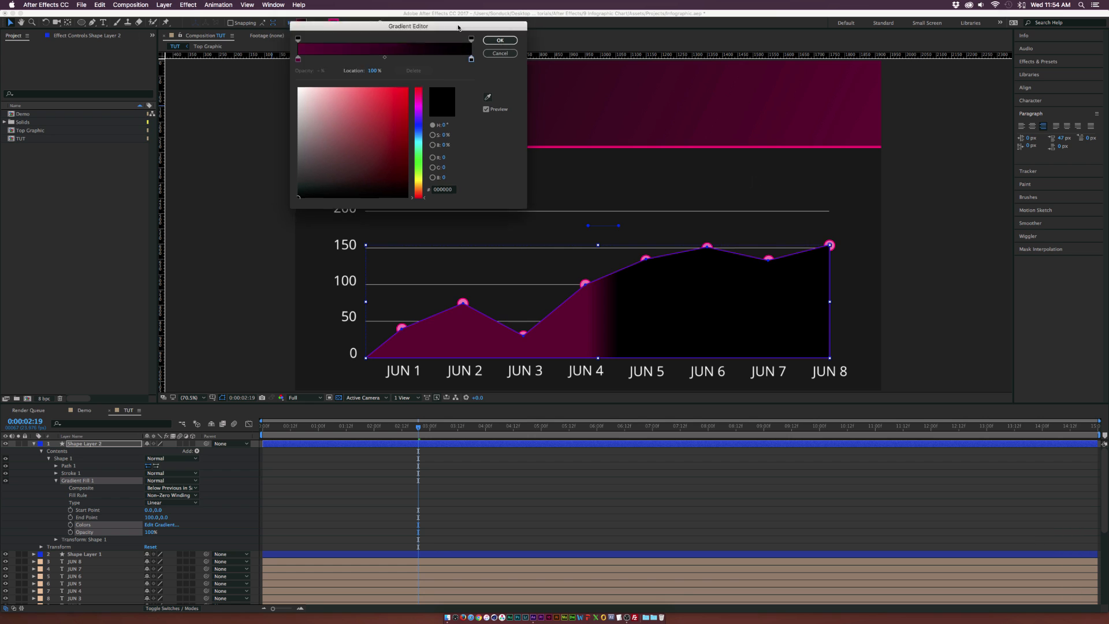
pyautogui.moveTo(408, 15); pyautogui.dragTo(477, 150)
pyautogui.click(555, 219)
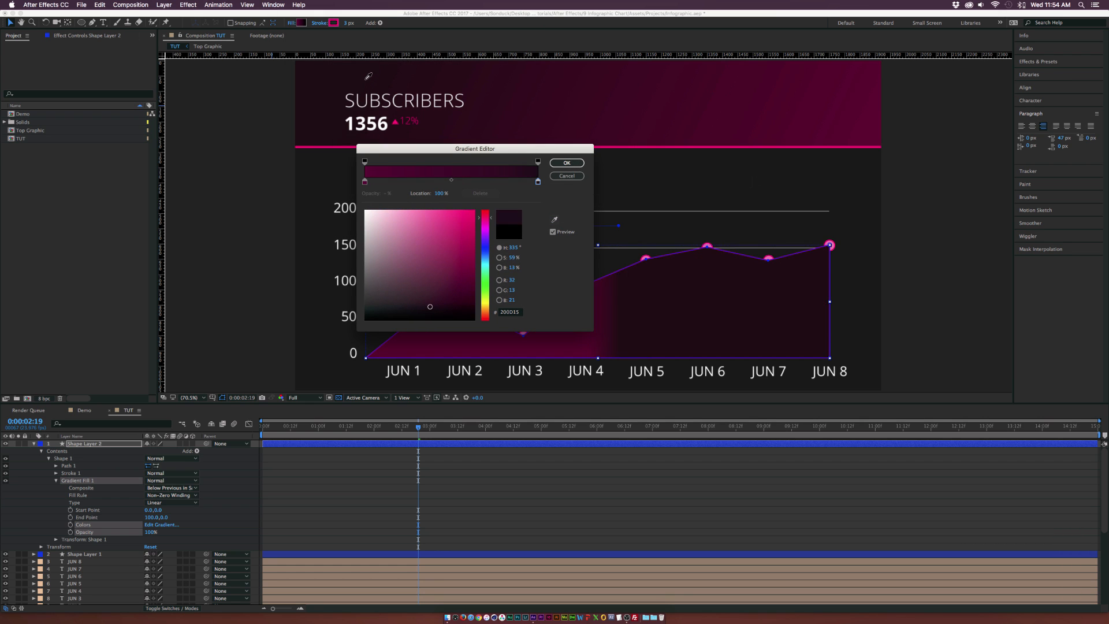
pyautogui.click(525, 75)
pyautogui.click(566, 164)
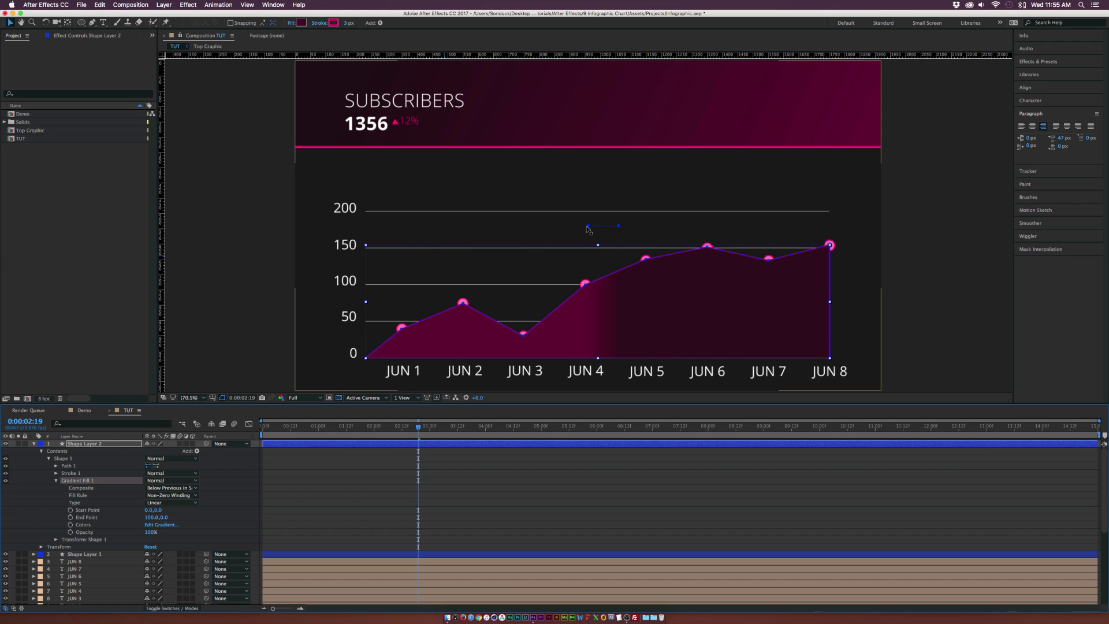
# Drag the gradient start and end points so the gradient runs vertically down the area
pyautogui.moveTo(587, 229); pyautogui.dragTo(627, 273)
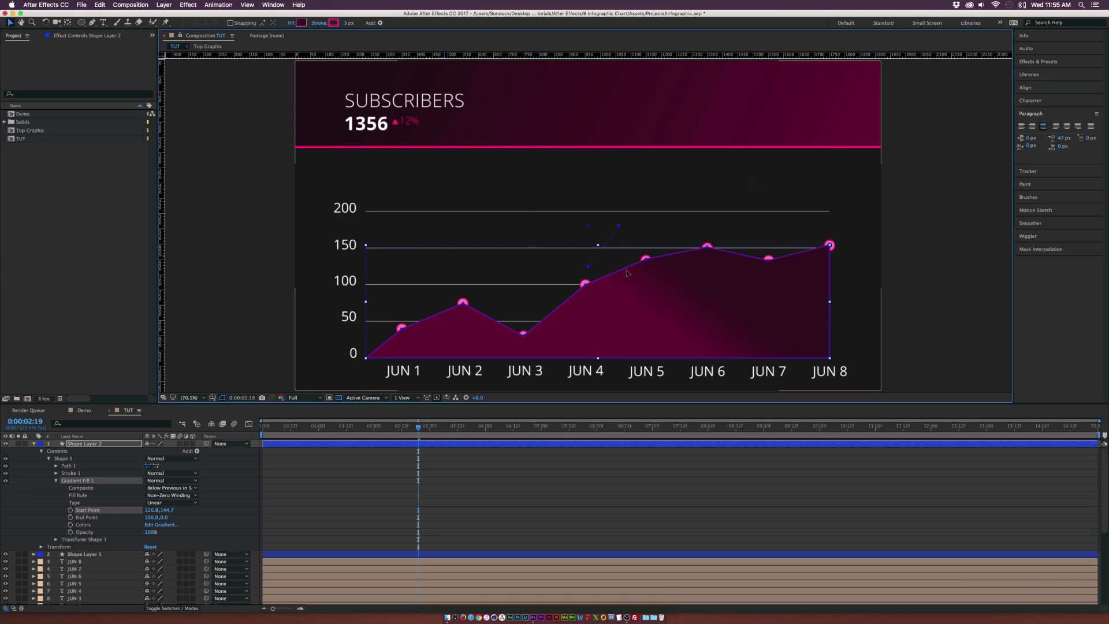
pyautogui.moveTo(627, 273); pyautogui.dragTo(619, 308)
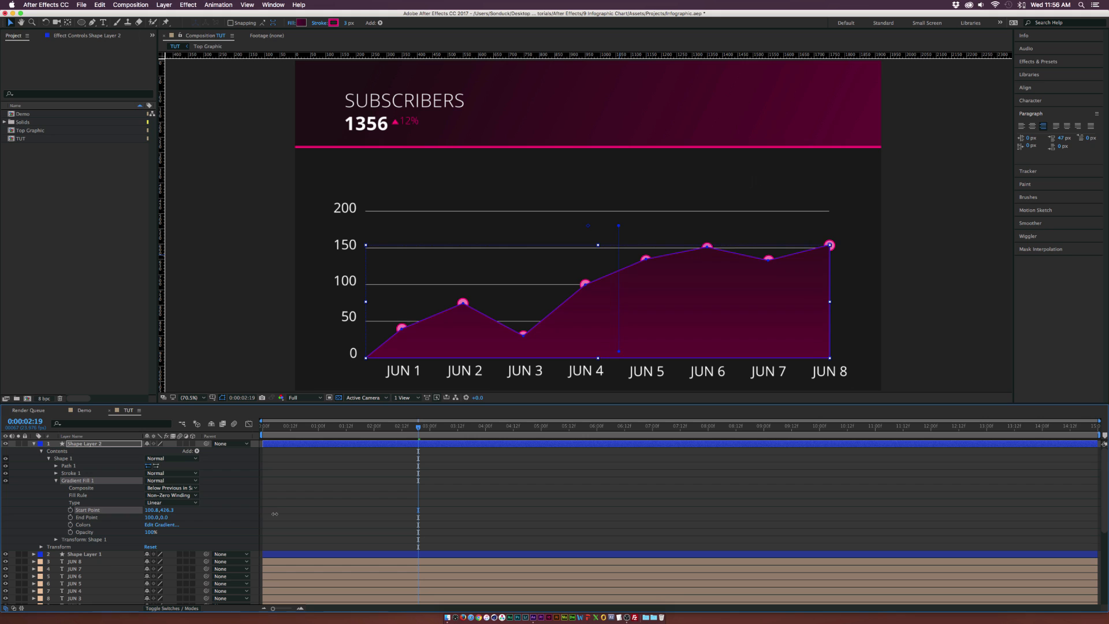
pyautogui.moveTo(163, 516); pyautogui.dragTo(205, 518)
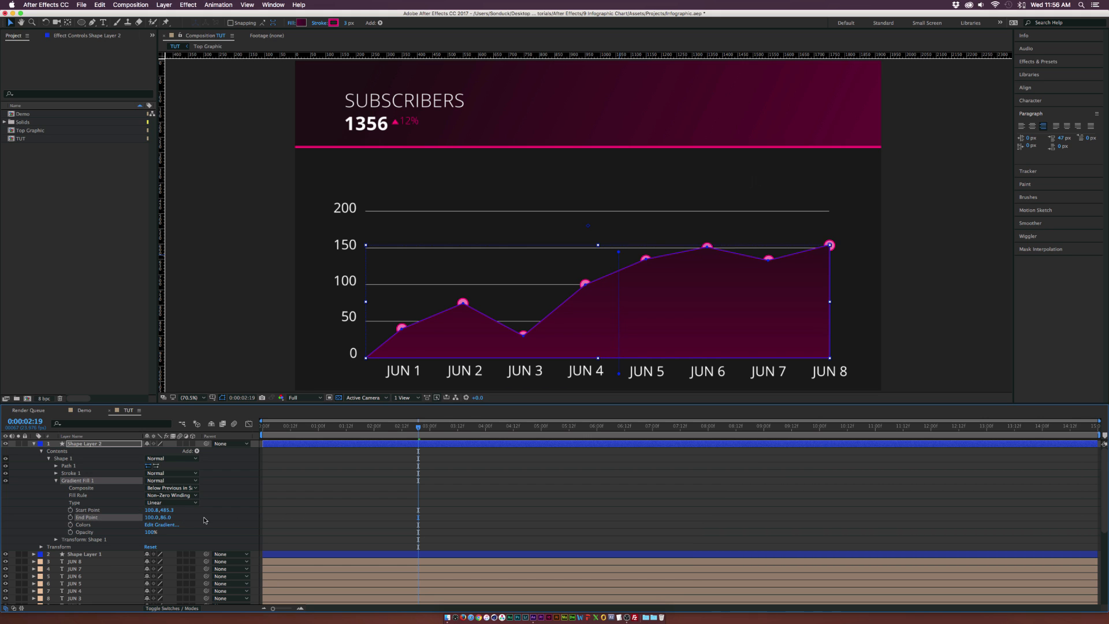
pyautogui.press('F2')
# Set Gradient Fill 1's opacity to 50%
pyautogui.click(581, 326)
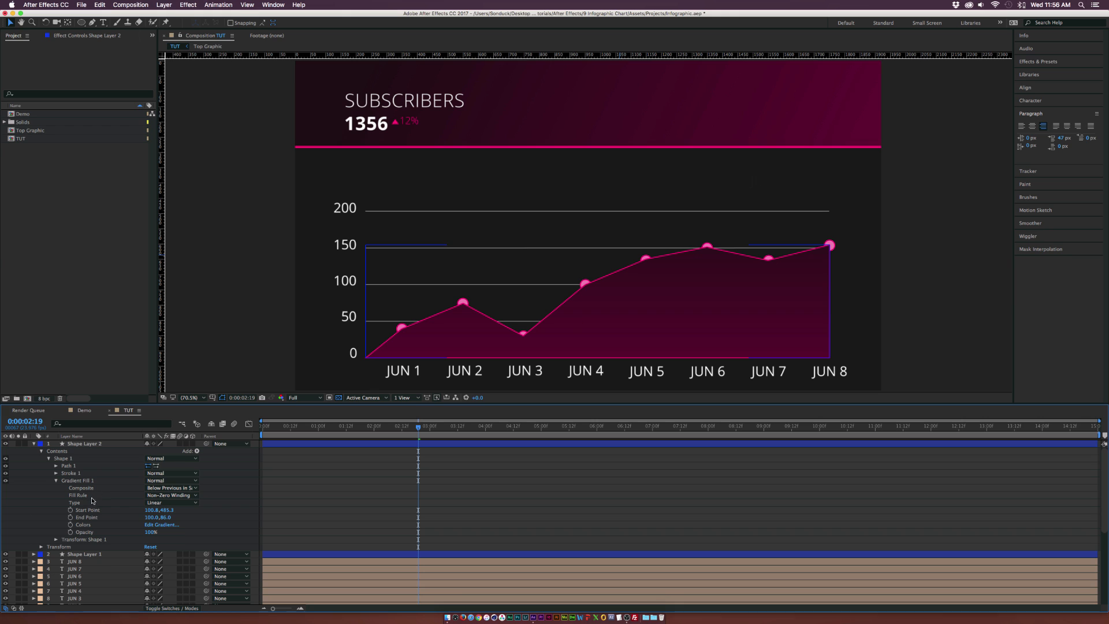
pyautogui.click(152, 532)
pyautogui.write('50')
pyautogui.press('Return')
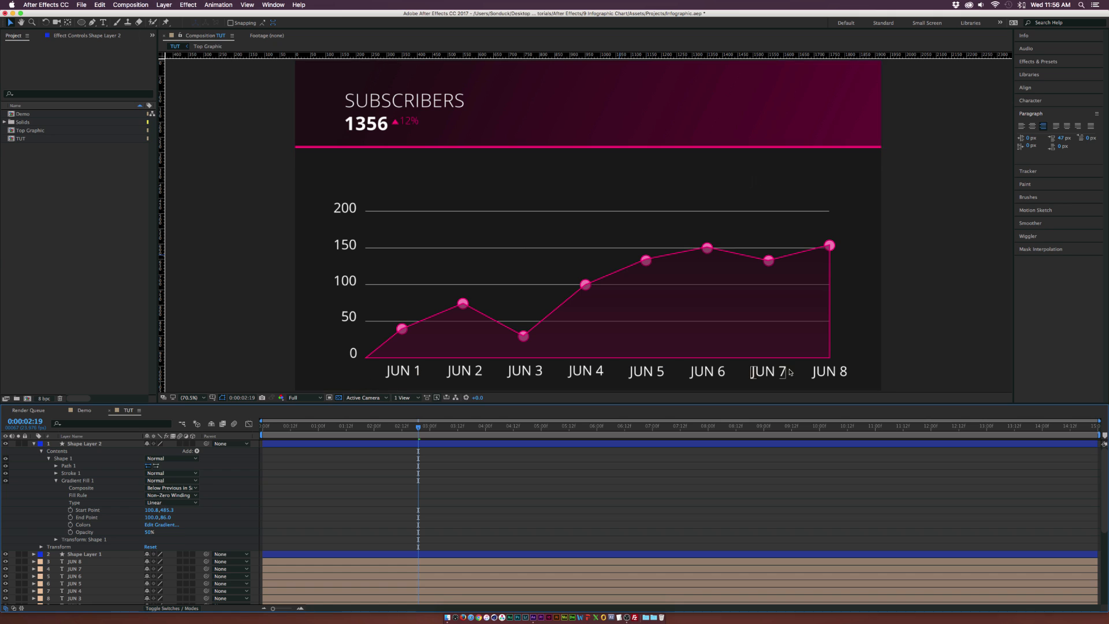
pyautogui.click(588, 285)
# Duplicate the Shape 1 group into a second copy, Shape 2
pyautogui.click(66, 459)
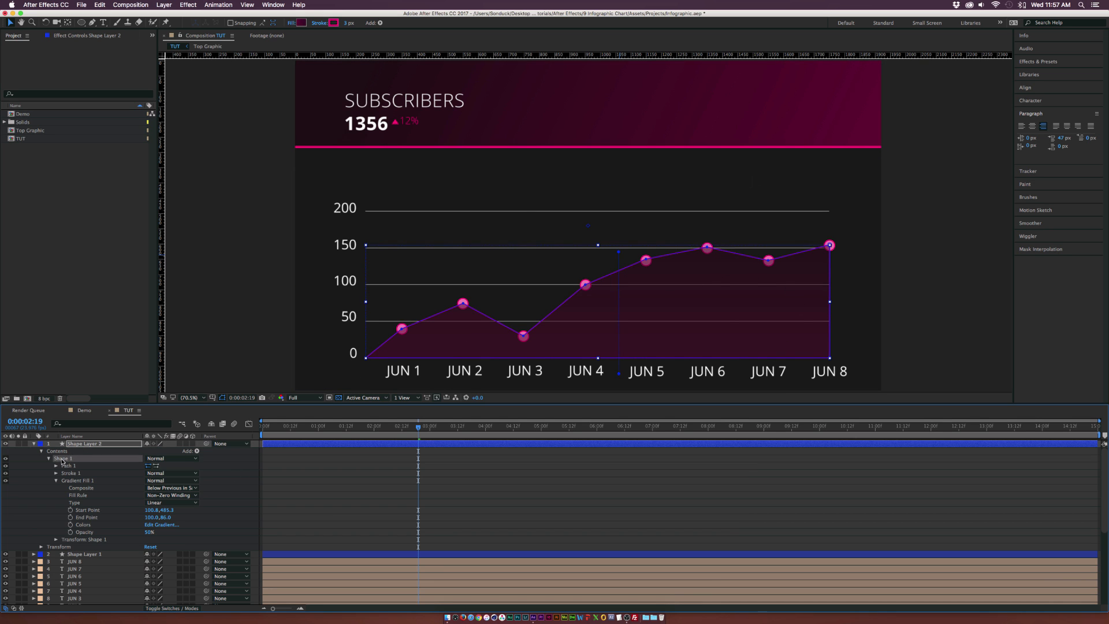
pyautogui.press('super+d')
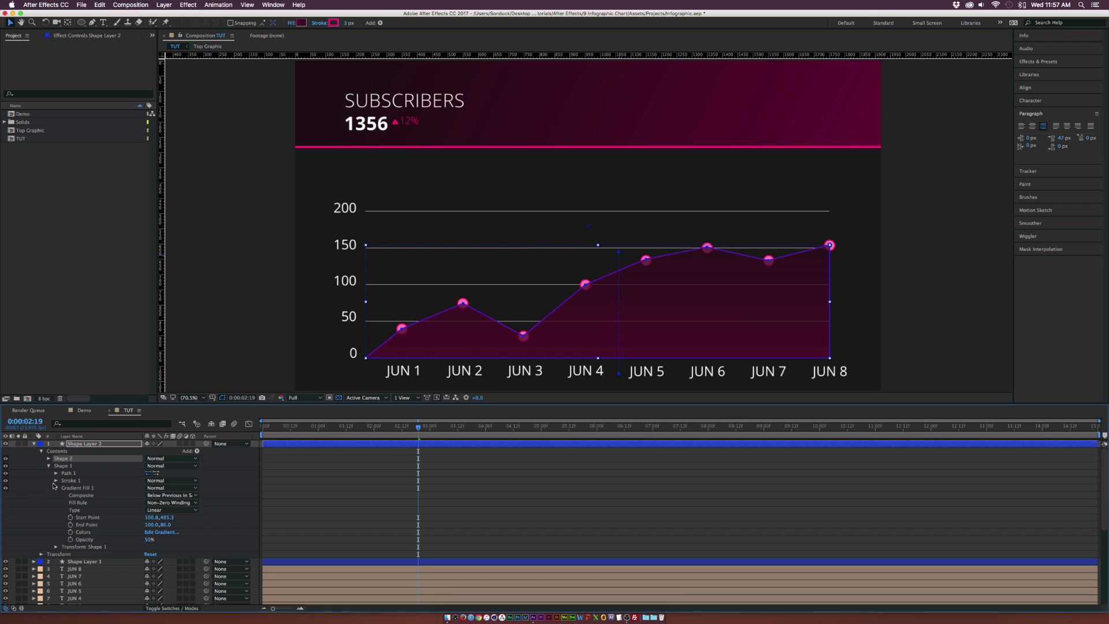
pyautogui.click(49, 458)
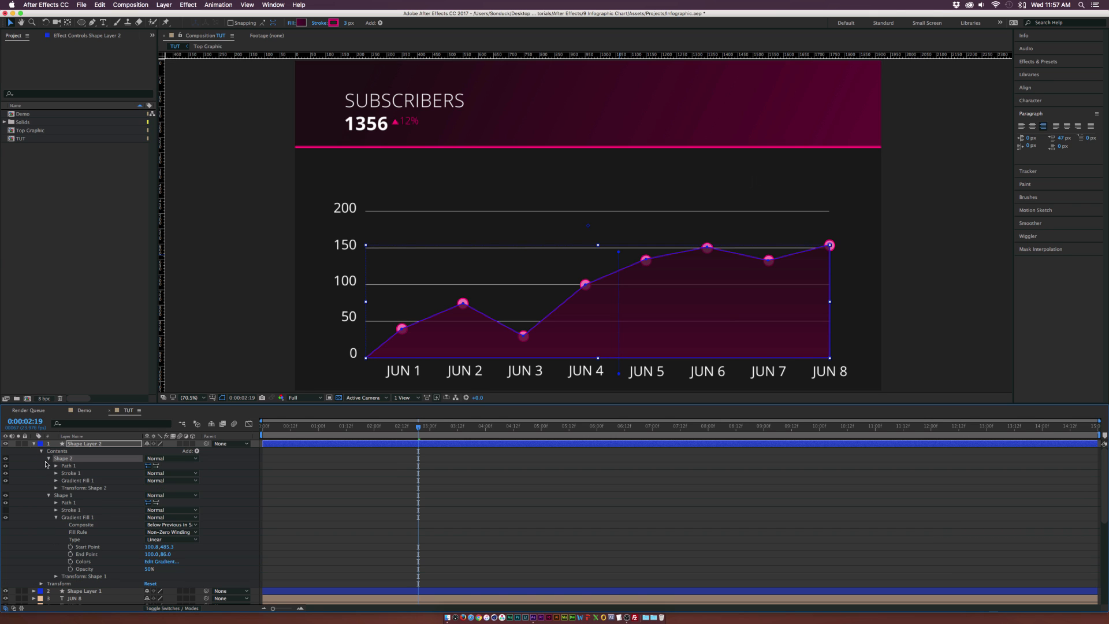
pyautogui.click(73, 482)
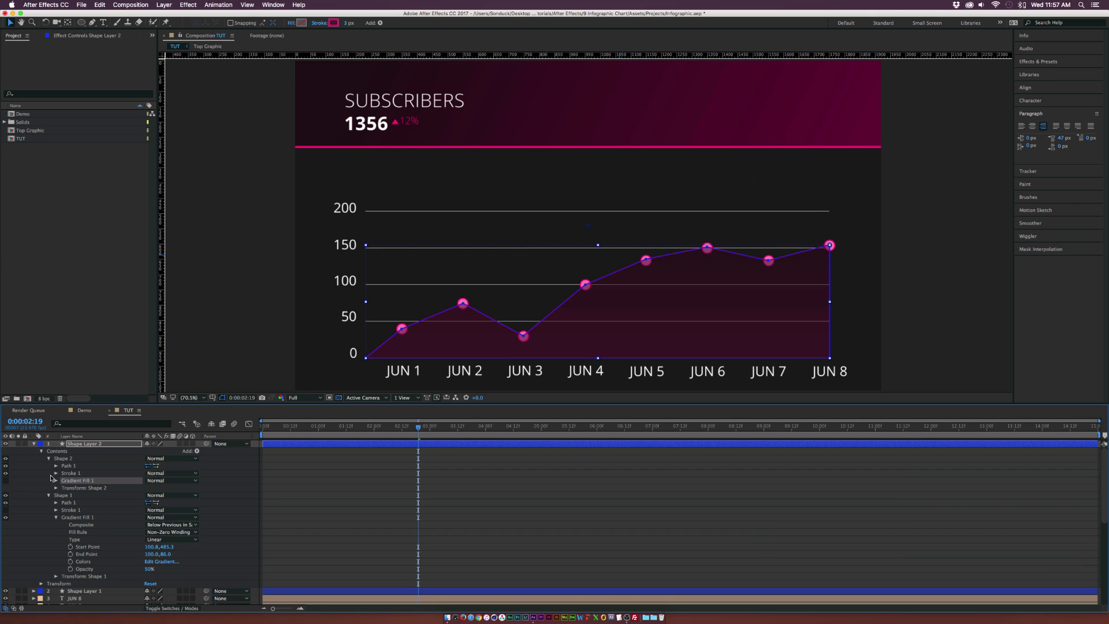
pyautogui.press('F2')
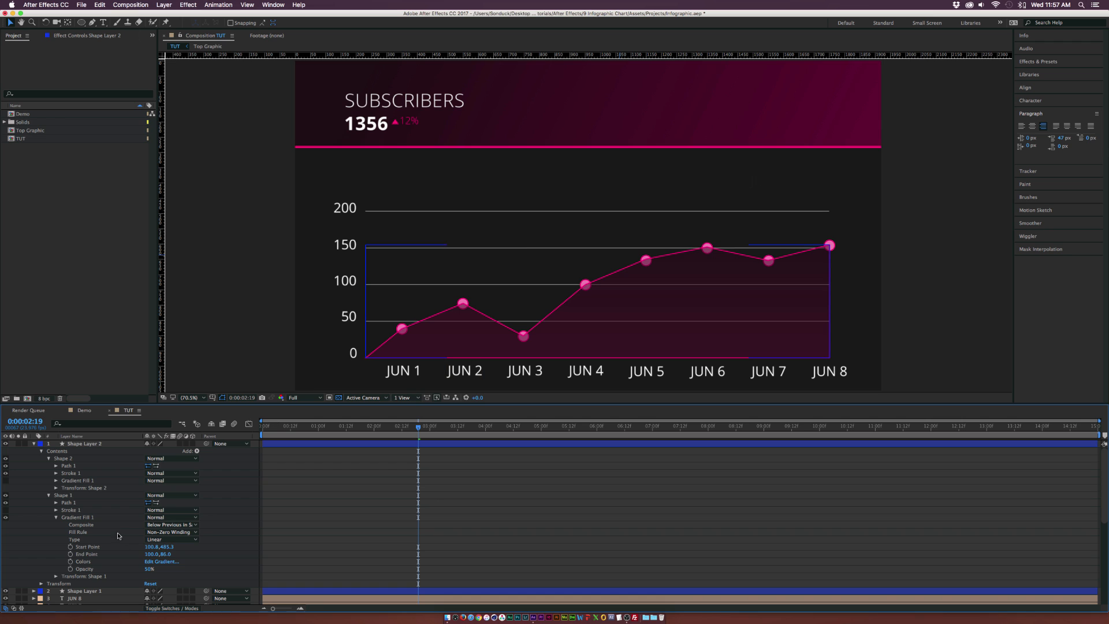
# Reveal Shape 2's Path 1 and select its bottom-right corner vertex
pyautogui.click(104, 495)
pyautogui.click(66, 465)
pyautogui.click(57, 466)
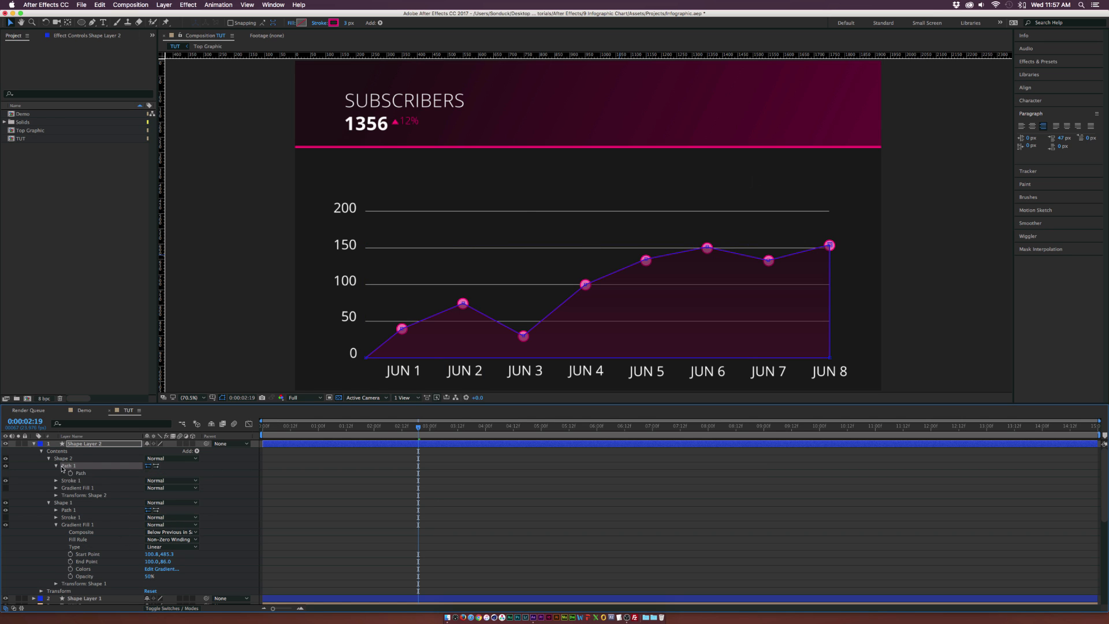
pyautogui.click(80, 473)
pyautogui.click(829, 362)
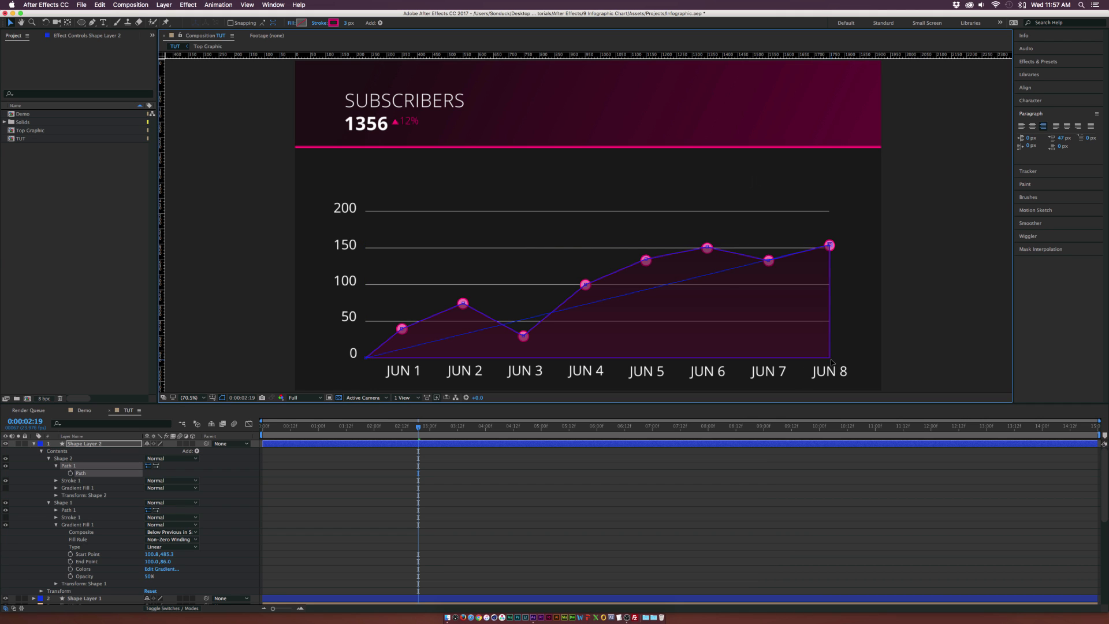
# Delete Shape 2's bottom-right vertex and uncheck Closed so only the data line remains
pyautogui.click(83, 473)
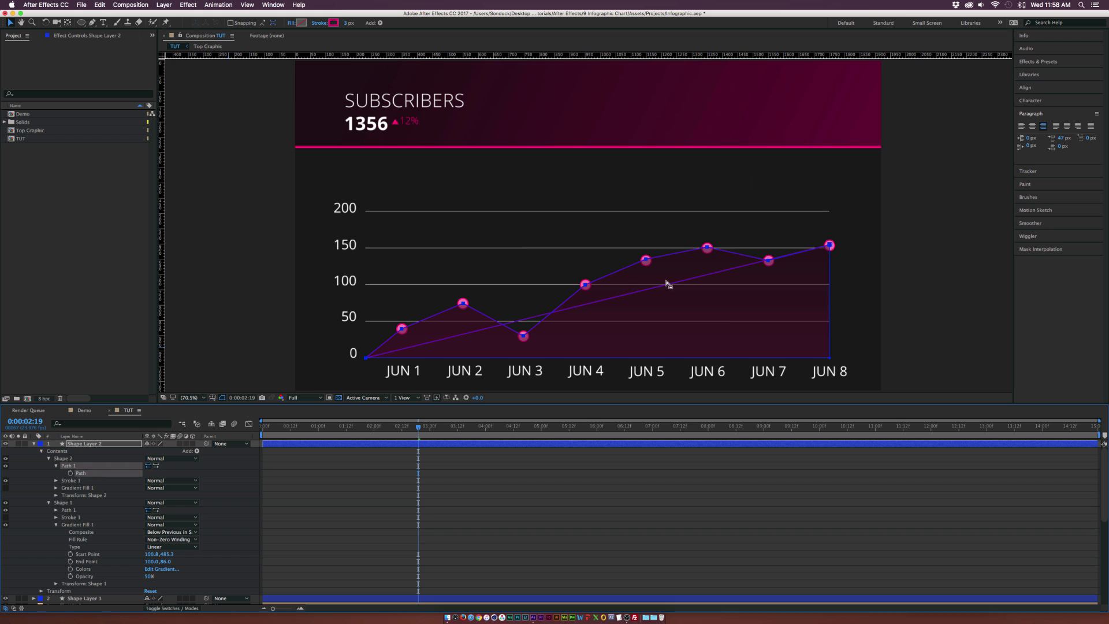
pyautogui.click(830, 246)
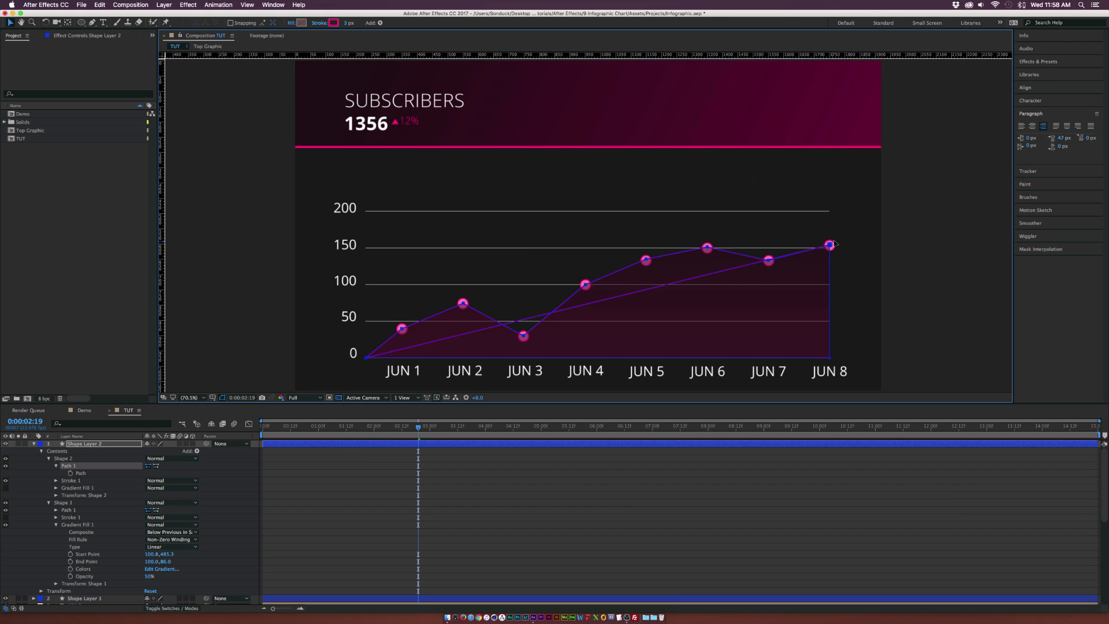
pyautogui.rightClick(365, 358)
pyautogui.moveTo(405, 307)
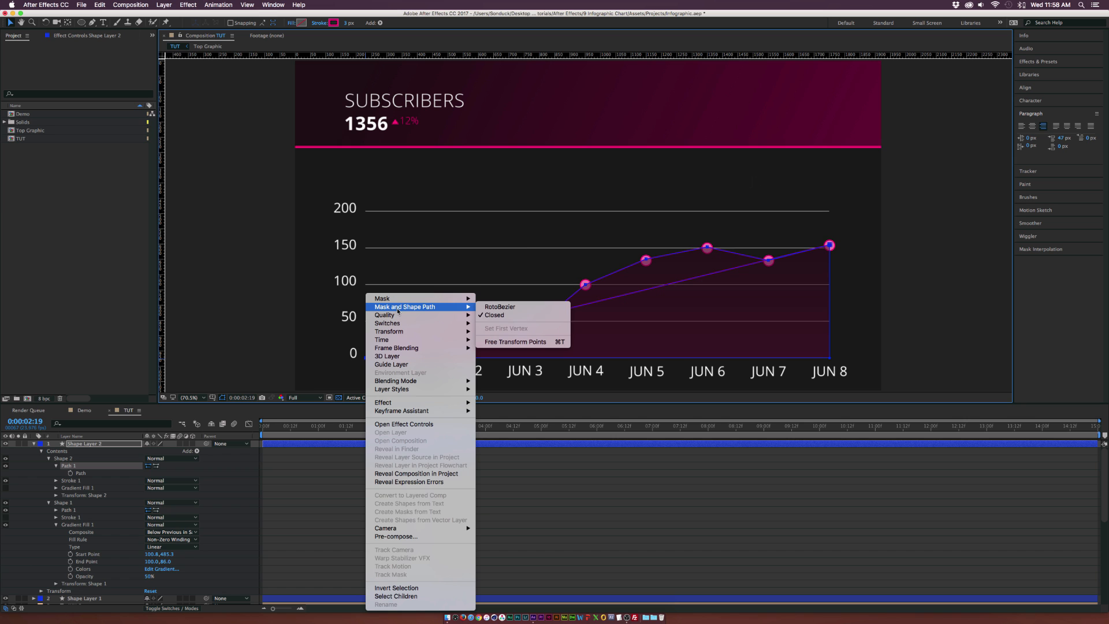
pyautogui.click(491, 315)
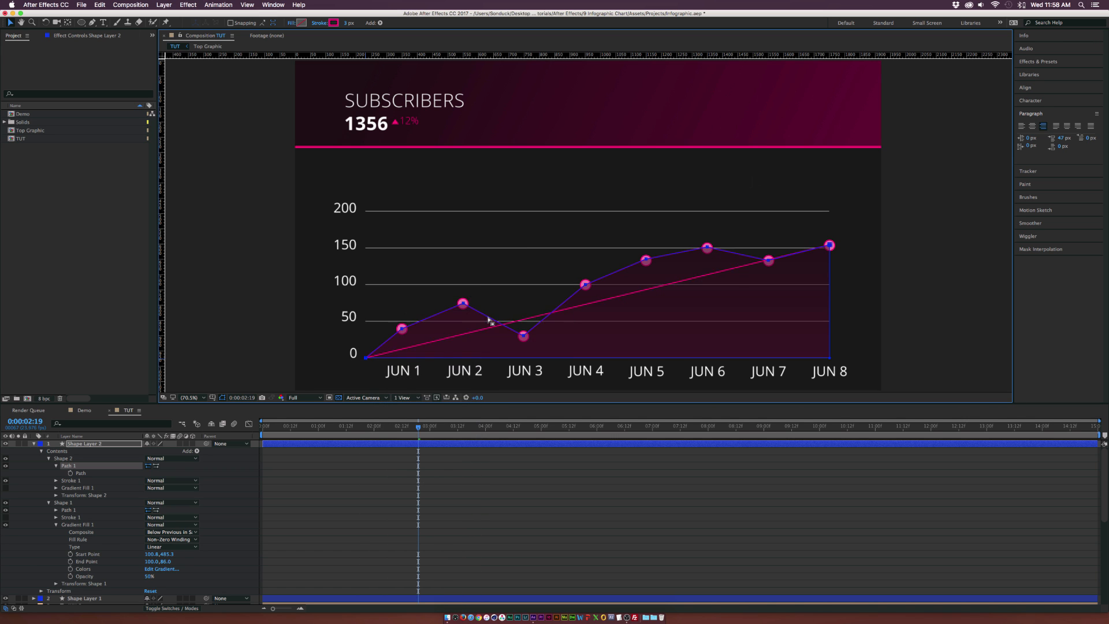
pyautogui.scroll(5, 490, 356)
pyautogui.scroll(-5, 419, 224)
pyautogui.click(187, 397)
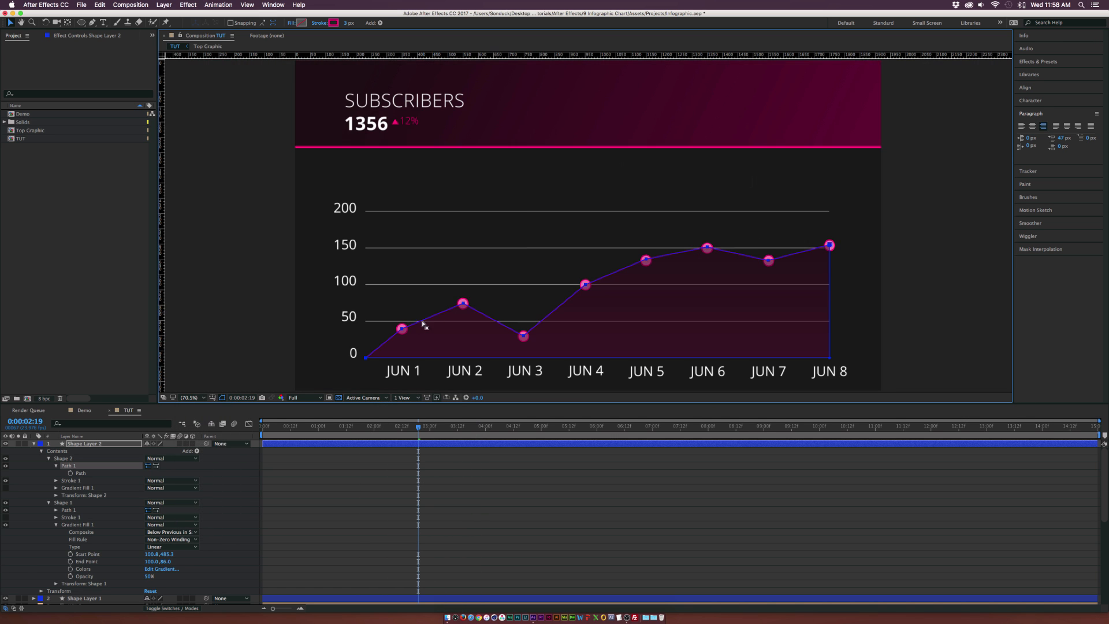
pyautogui.click(223, 398)
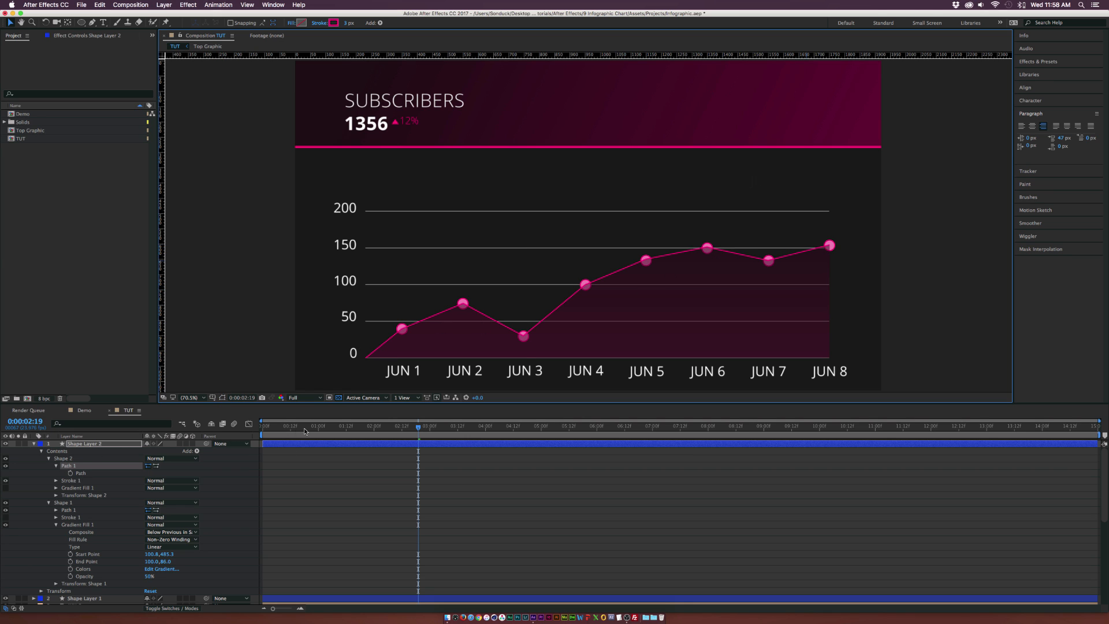
# Add Trim Paths to Shape 2 and enable keyframing on its Start value
pyautogui.moveTo(305, 426); pyautogui.dragTo(288, 427)
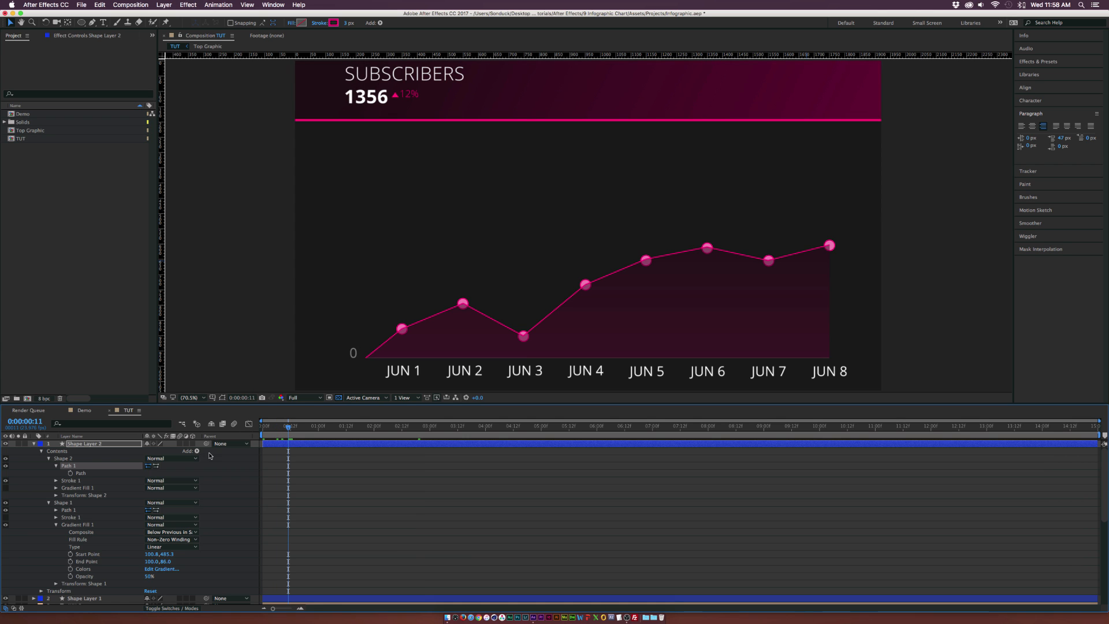
pyautogui.click(196, 450)
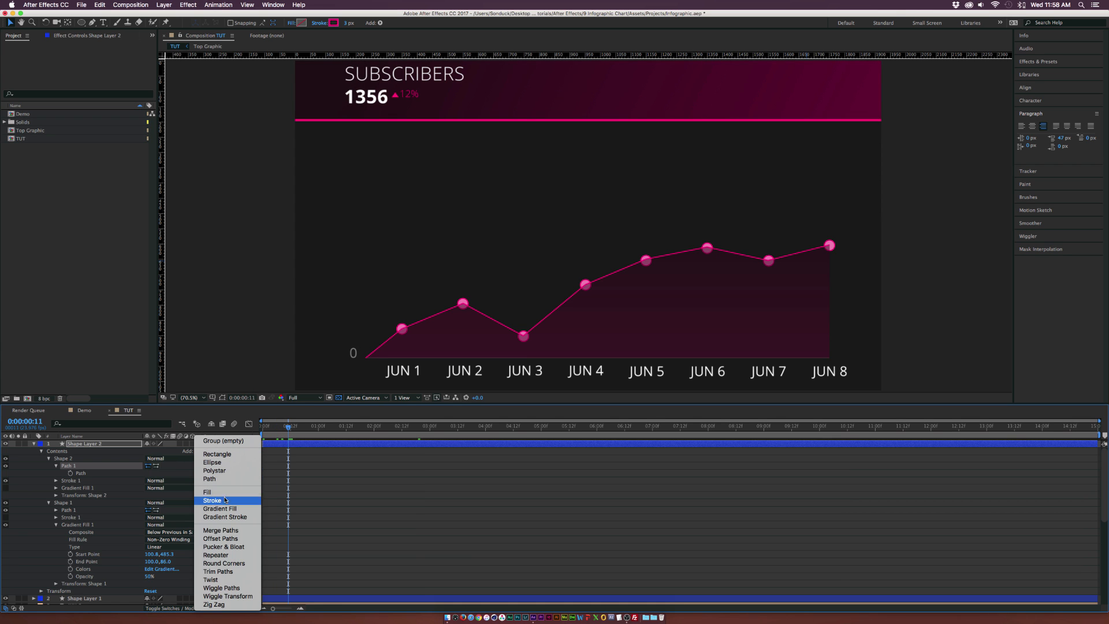
pyautogui.click(219, 571)
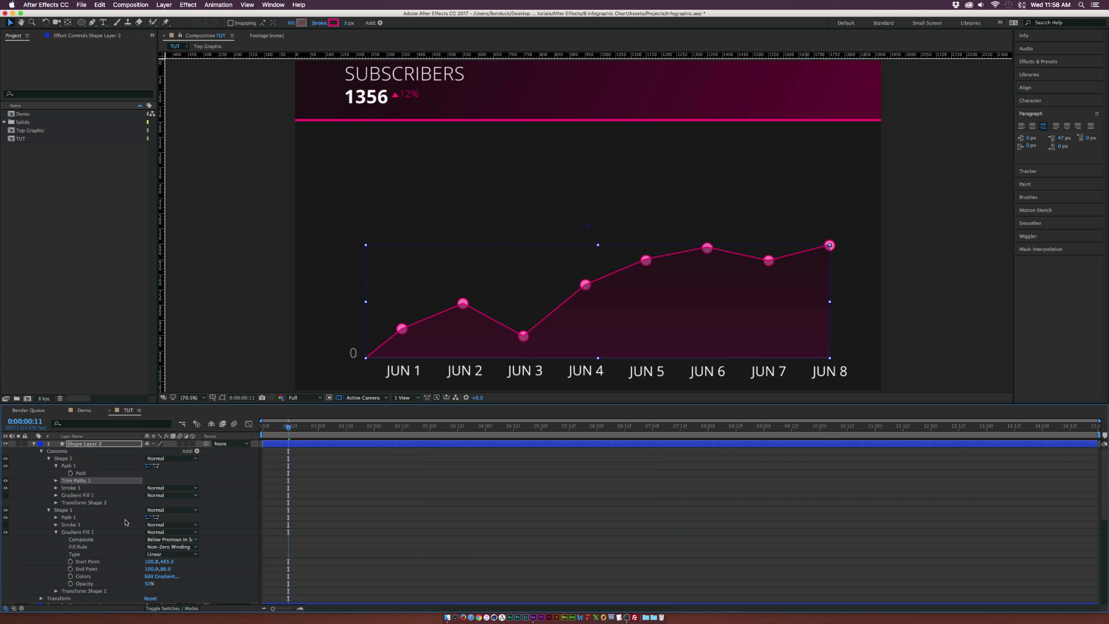
pyautogui.click(56, 481)
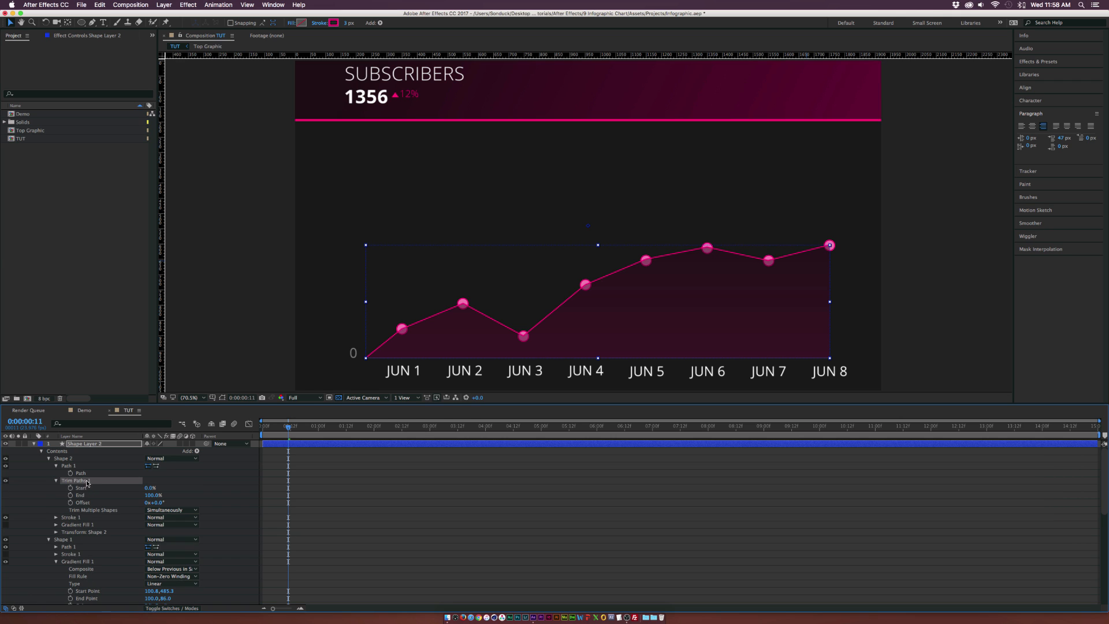
pyautogui.click(71, 488)
# Keyframe Start from 100% near the beginning to 0% later so the line draws in
pyautogui.moveTo(144, 490); pyautogui.dragTo(158, 493)
pyautogui.moveTo(149, 487); pyautogui.dragTo(255, 489)
pyautogui.moveTo(543, 475); pyautogui.dragTo(223, 499)
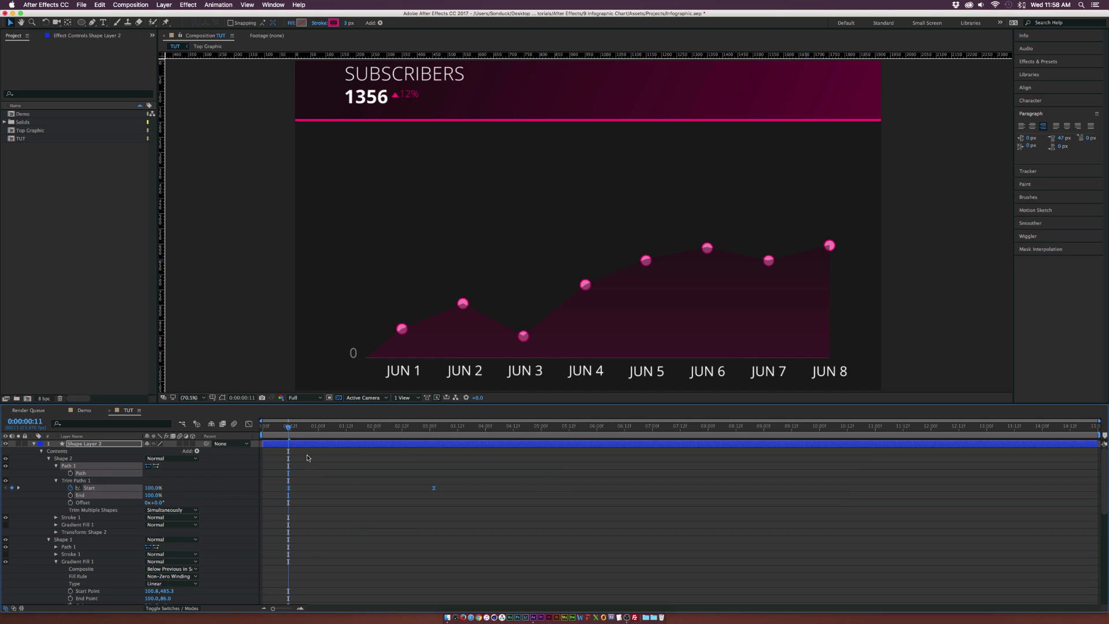
pyautogui.press('u')
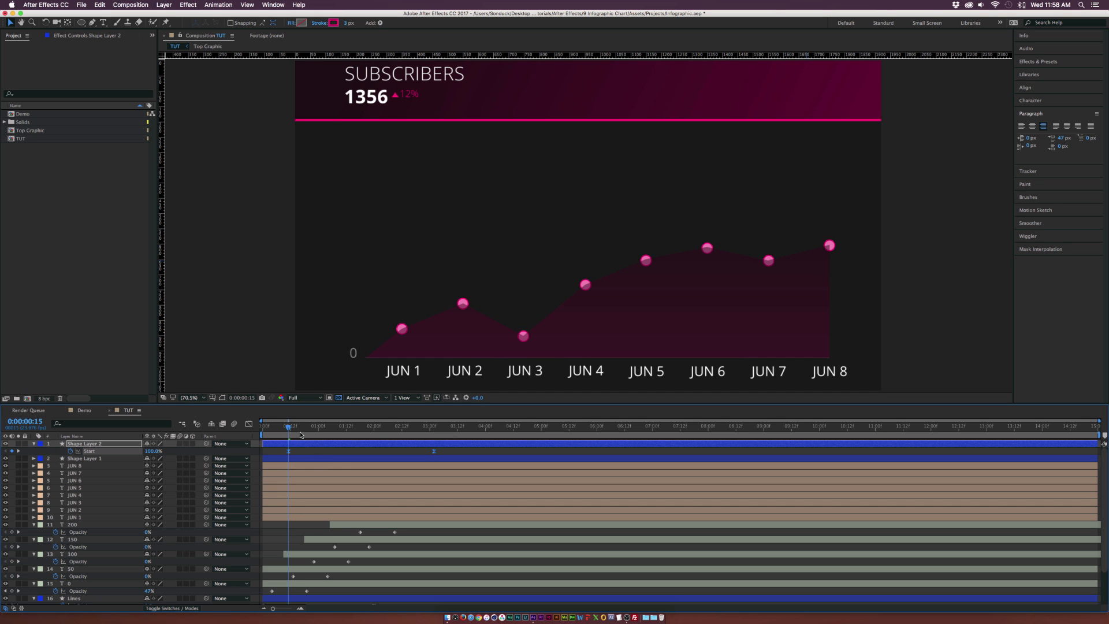
pyautogui.moveTo(290, 427)
pyautogui.mouseDown()
pyautogui.moveTo(440, 443)
pyautogui.moveTo(260, 449)
pyautogui.mouseUp()
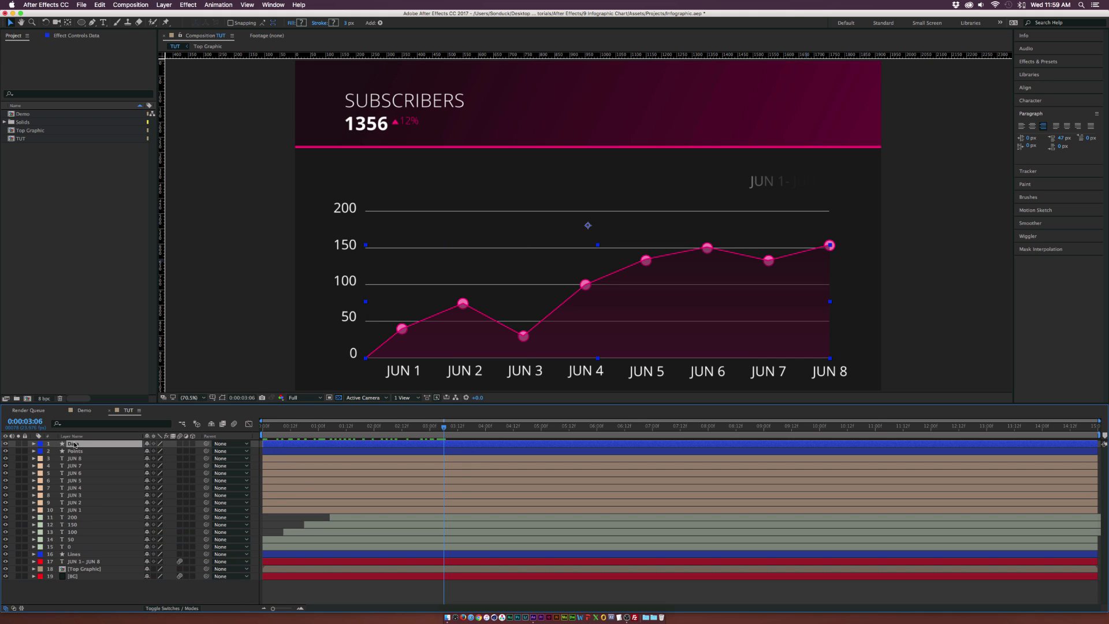
# Reorder the Points layer, go to 0:23 and twirl open Ellipse 1's Transform opacity
pyautogui.moveTo(78, 444); pyautogui.dragTo(77, 453)
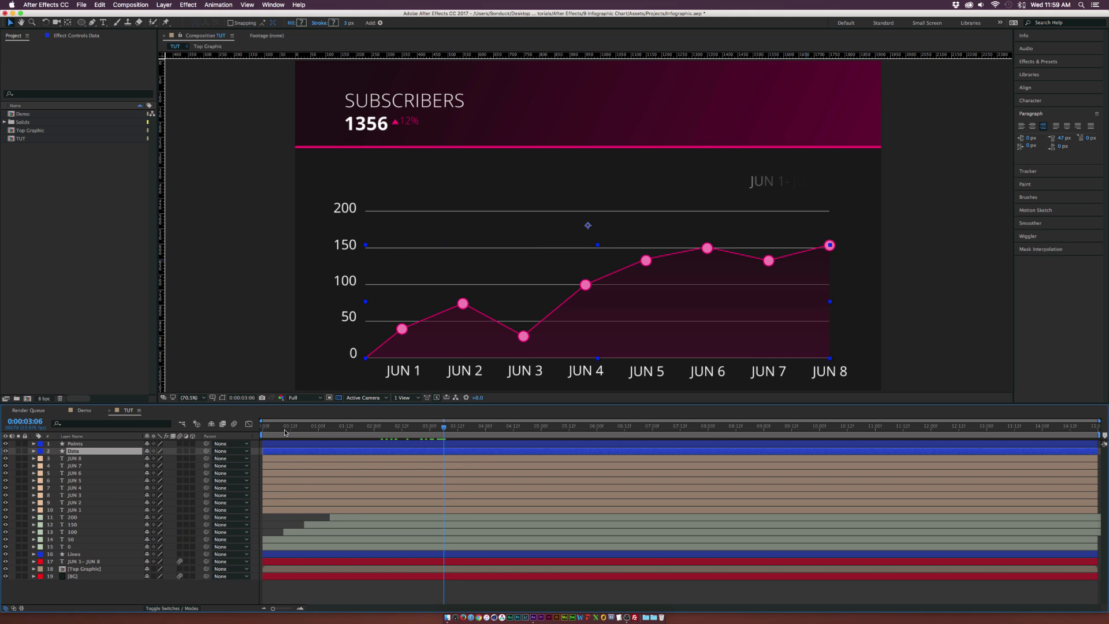
pyautogui.moveTo(286, 427); pyautogui.dragTo(316, 427)
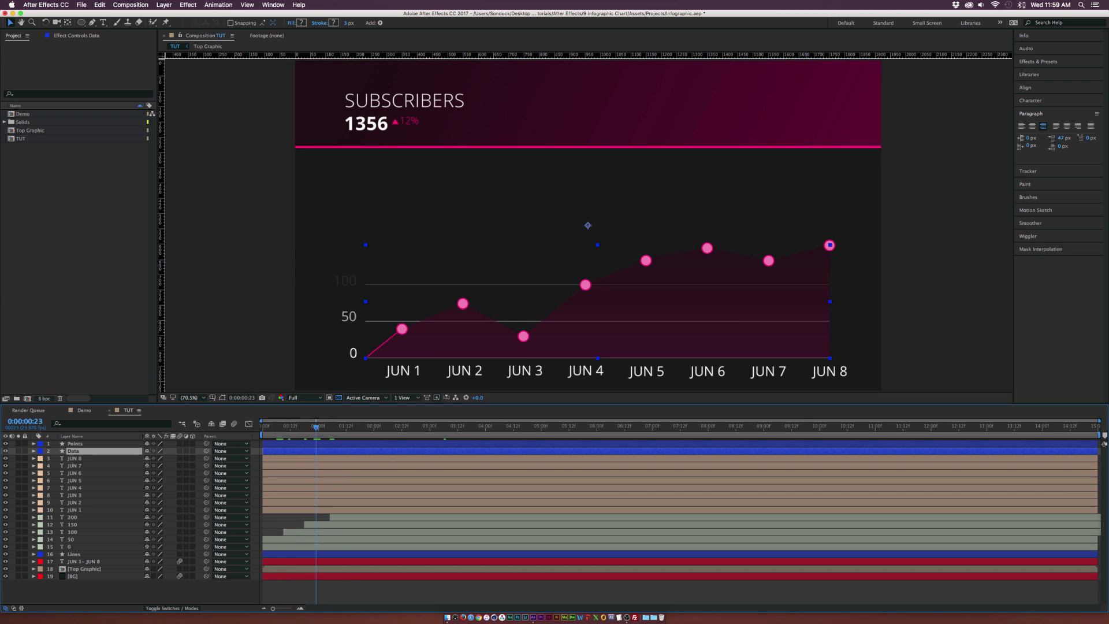
pyautogui.click(33, 444)
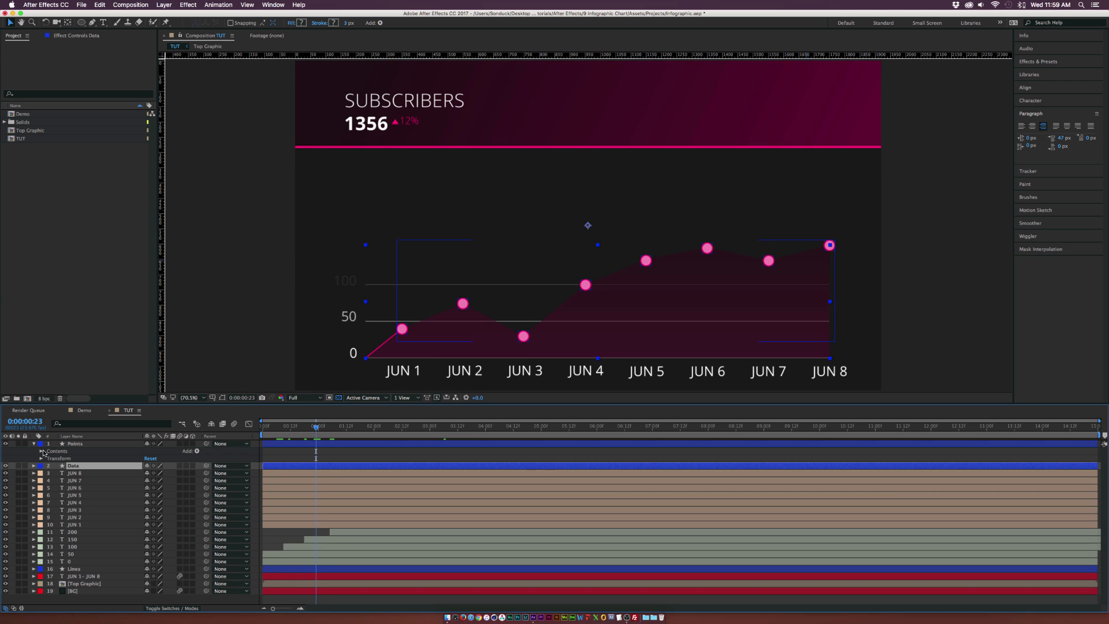
pyautogui.click(41, 451)
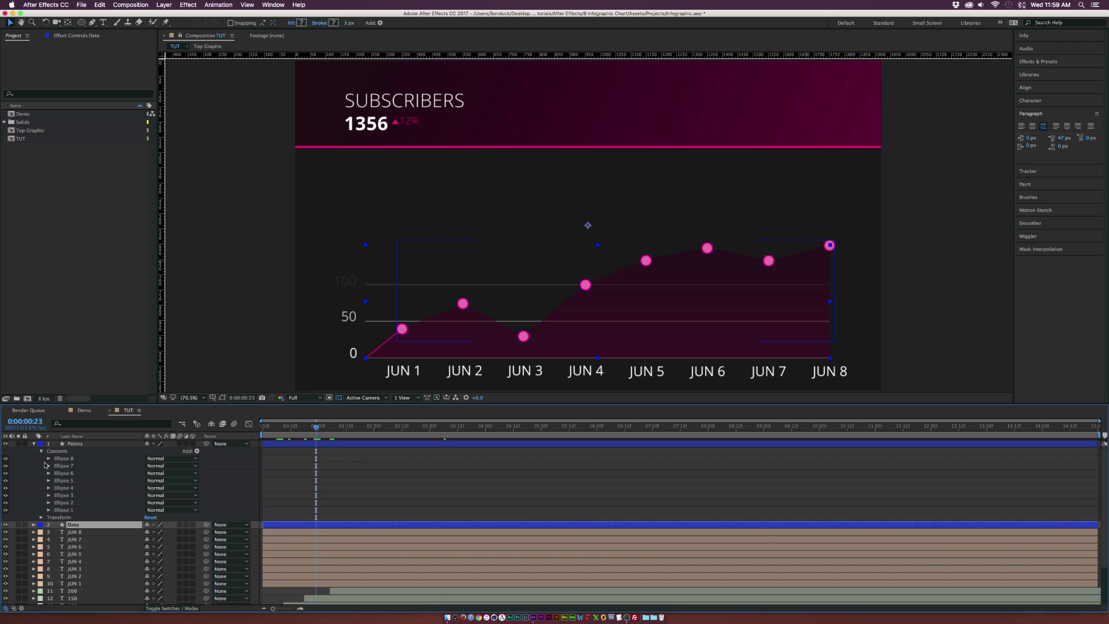
pyautogui.click(49, 509)
pyautogui.click(56, 540)
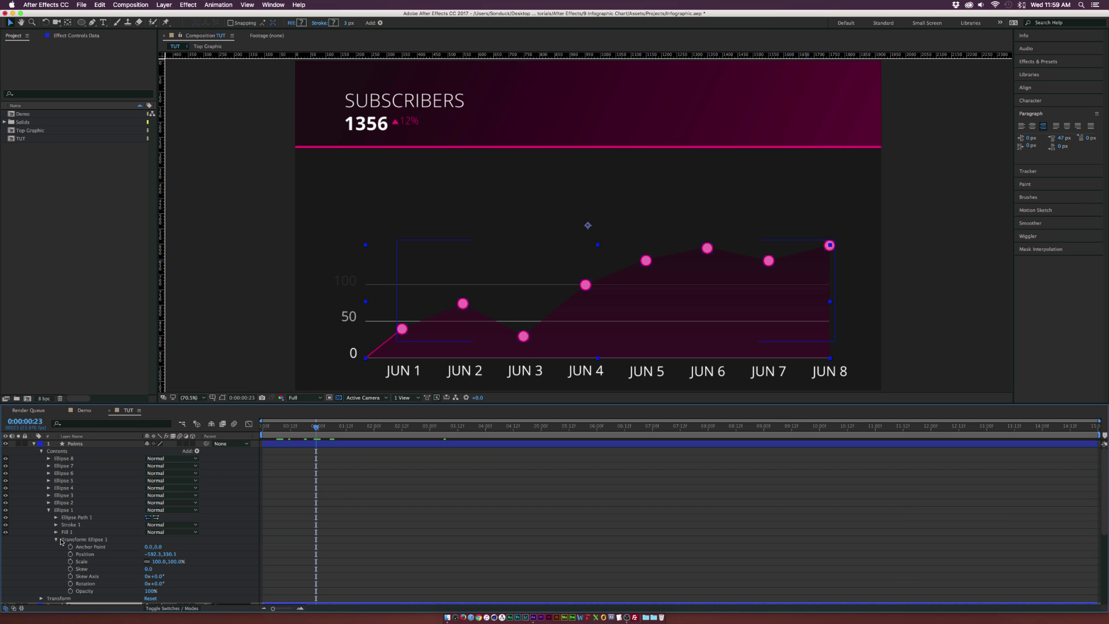
pyautogui.click(87, 591)
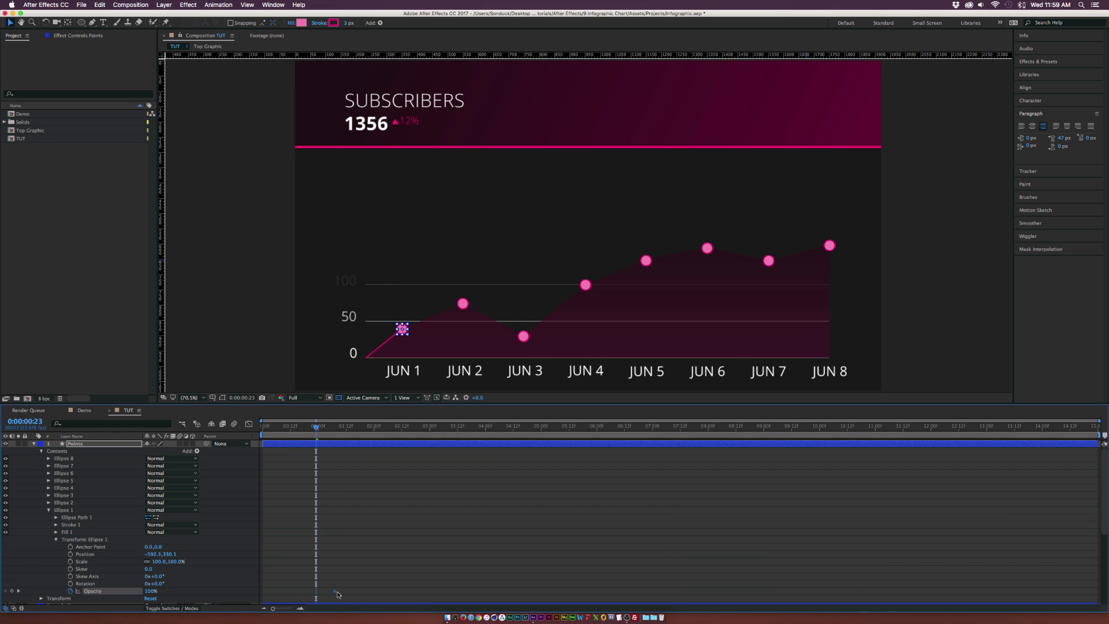
# Keyframe the JUN 1 point's opacity at 0% and advance to where it should appear
pyautogui.moveTo(154, 591); pyautogui.dragTo(104, 591)
pyautogui.moveTo(318, 422); pyautogui.dragTo(334, 427)
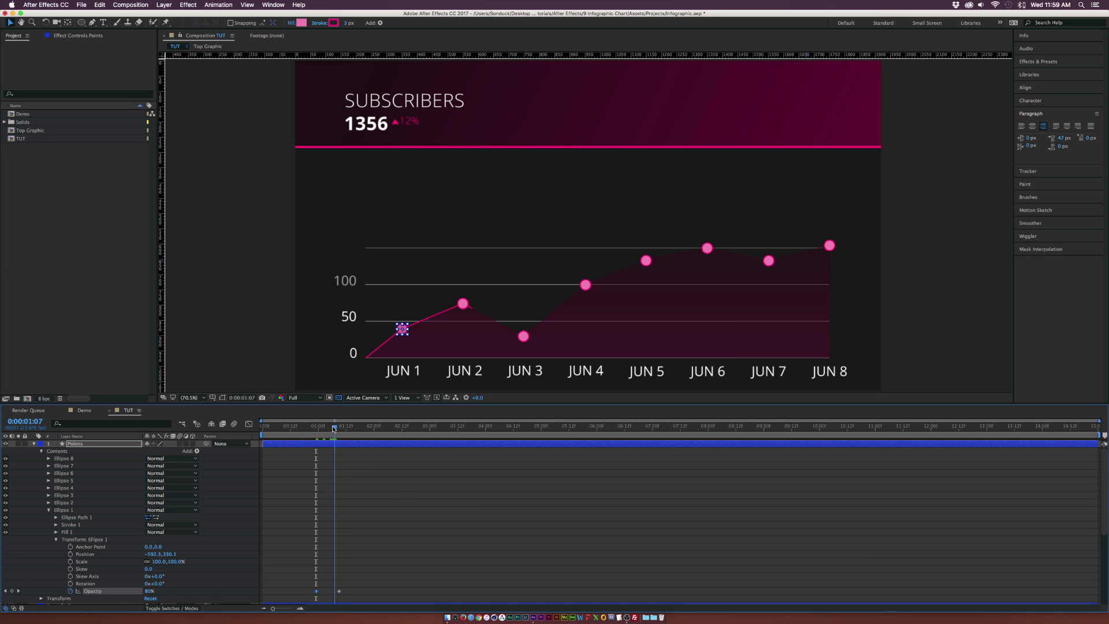
pyautogui.click(34, 444)
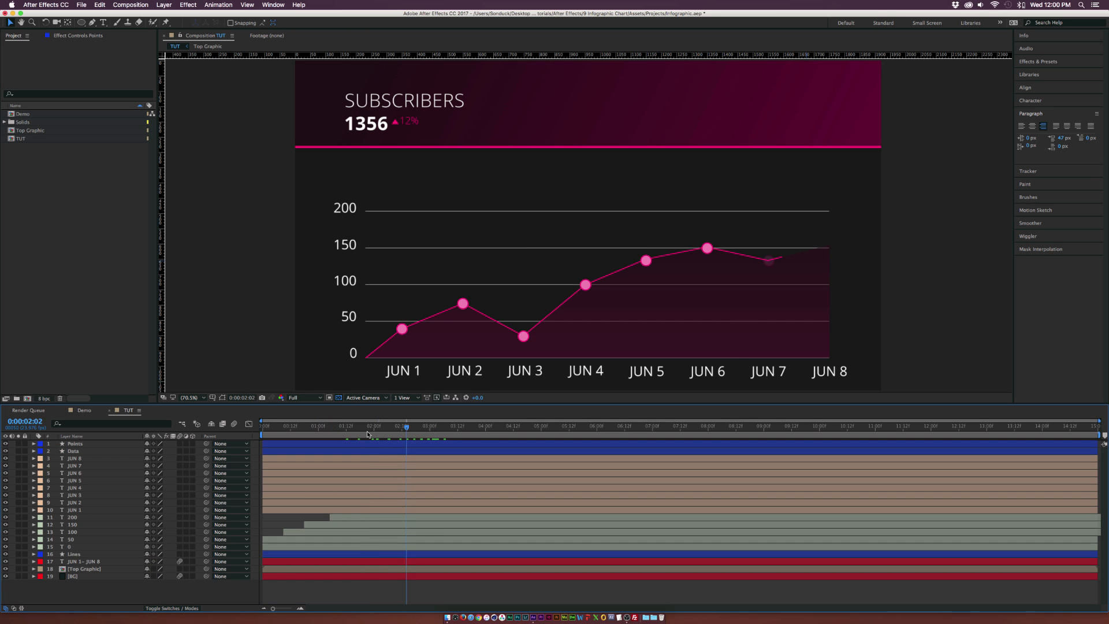
# Reveal the Gradient Fill 1 settings inside the Data layer's Shape 1 at the line's end
pyautogui.moveTo(309, 427); pyautogui.dragTo(431, 426)
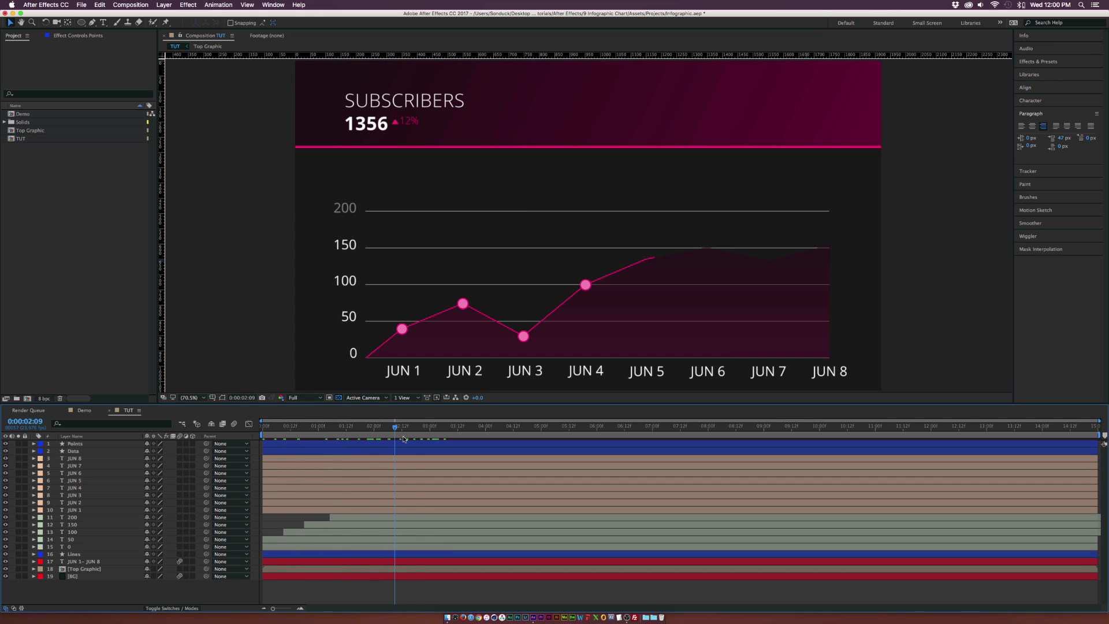
pyautogui.moveTo(431, 426); pyautogui.dragTo(459, 427)
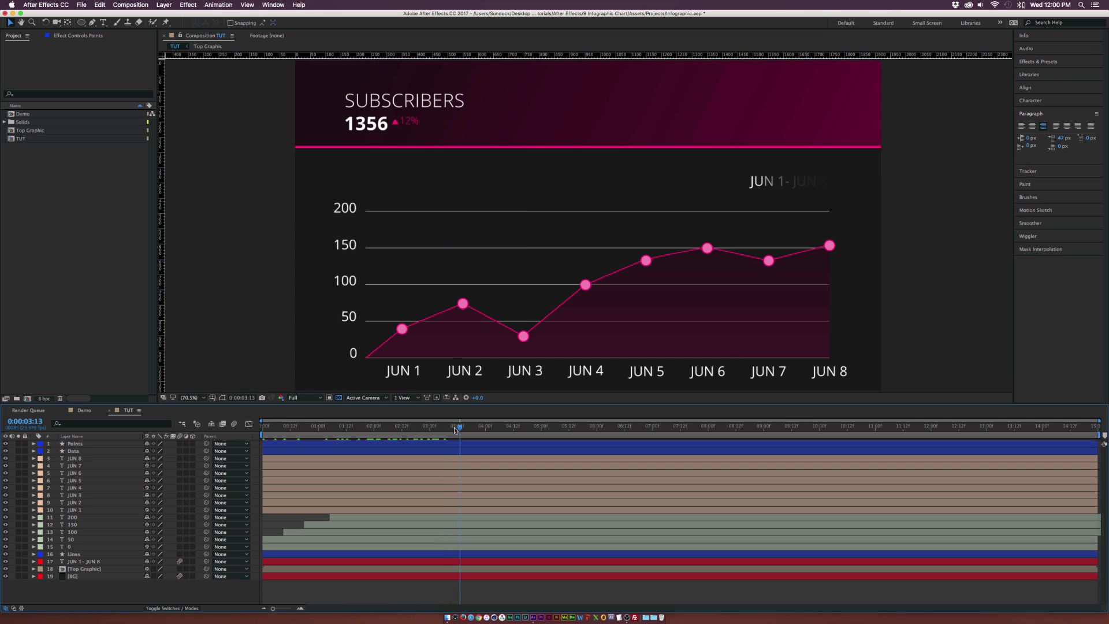
pyautogui.click(53, 451)
pyautogui.click(34, 452)
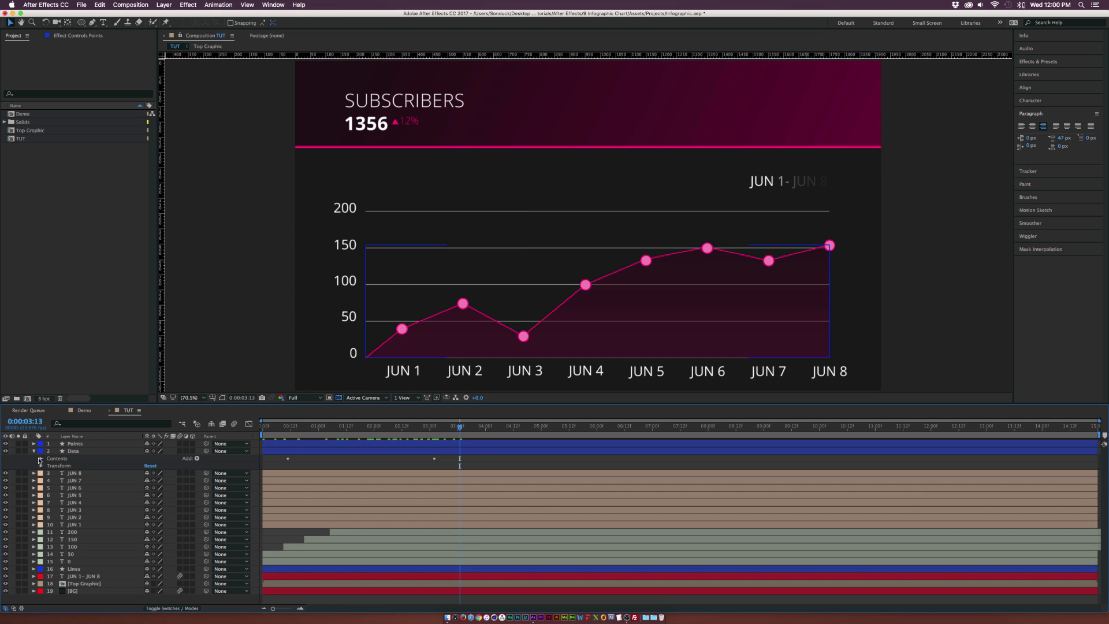
pyautogui.click(43, 460)
pyautogui.click(49, 473)
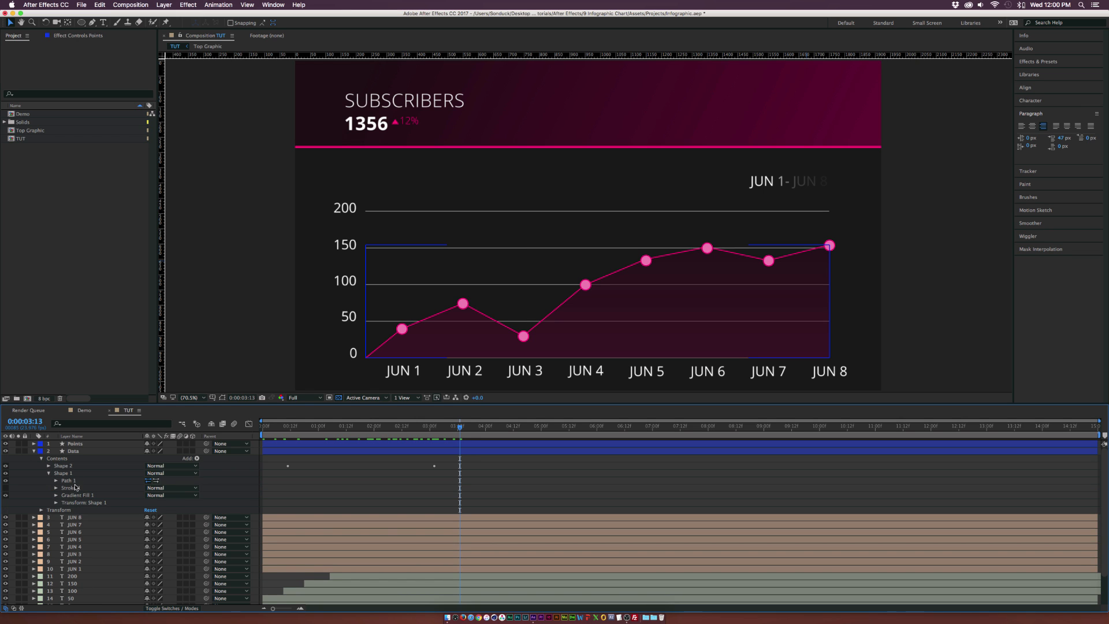
pyautogui.click(57, 497)
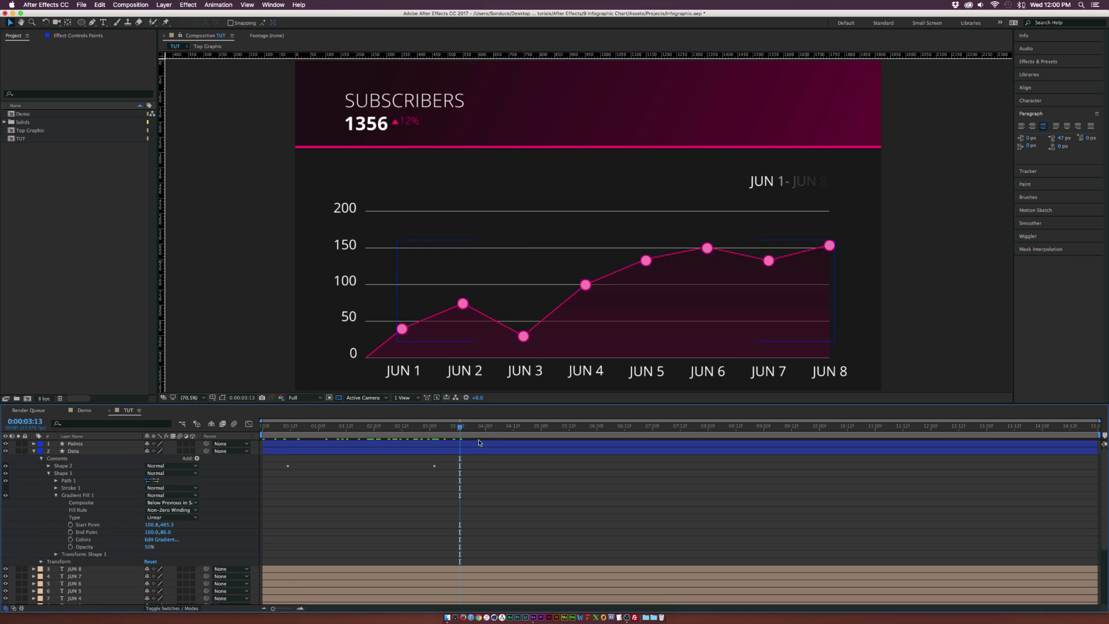
# Keyframe the gradient fill Opacity from 0% to 50% so the area fades in after the line draws
pyautogui.moveTo(460, 427); pyautogui.dragTo(448, 427)
pyautogui.click(92, 546)
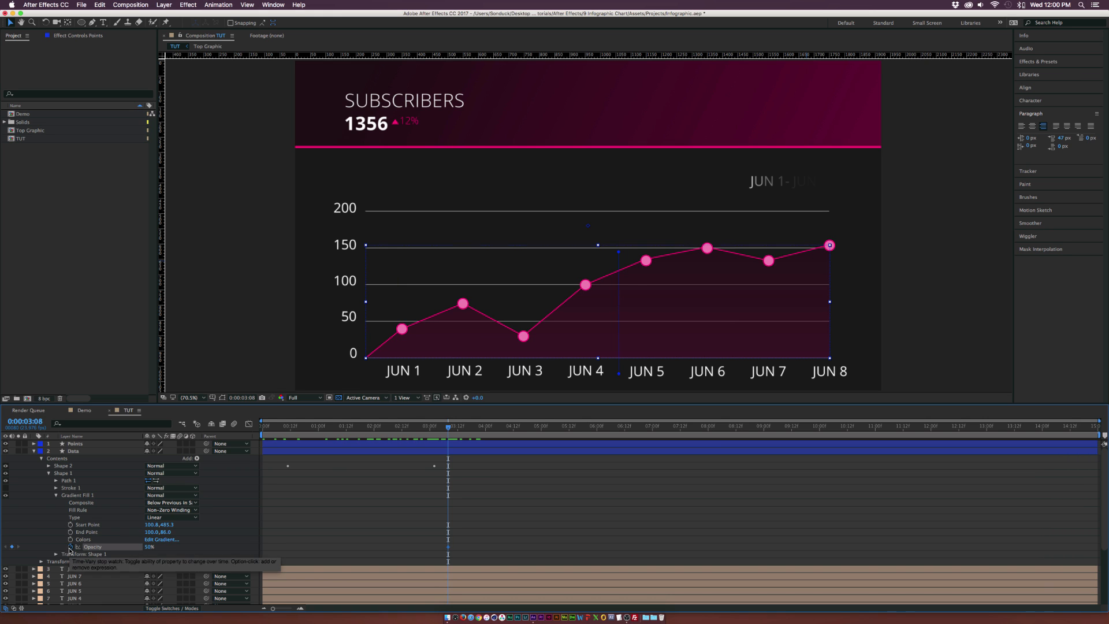
pyautogui.moveTo(447, 547); pyautogui.dragTo(520, 547)
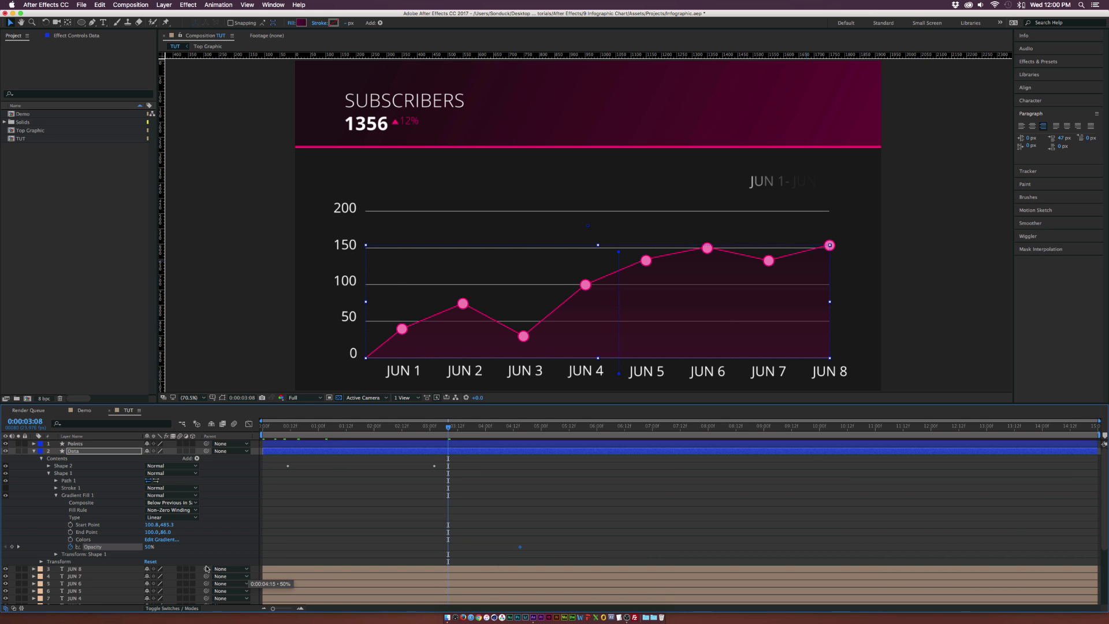
pyautogui.moveTo(151, 547); pyautogui.dragTo(138, 547)
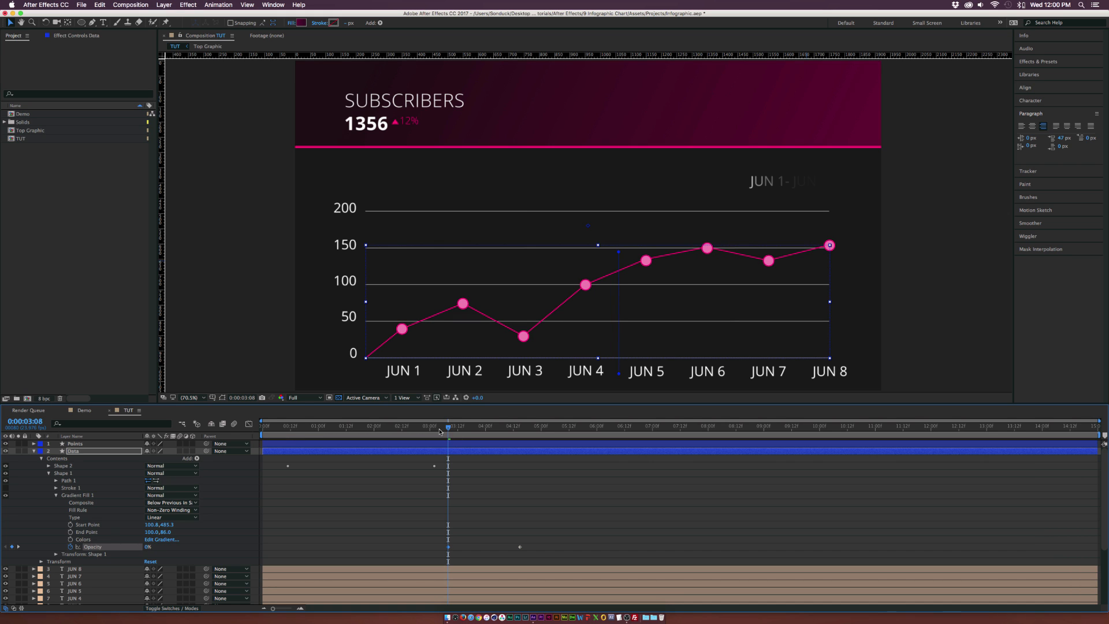
pyautogui.moveTo(448, 428); pyautogui.dragTo(539, 431)
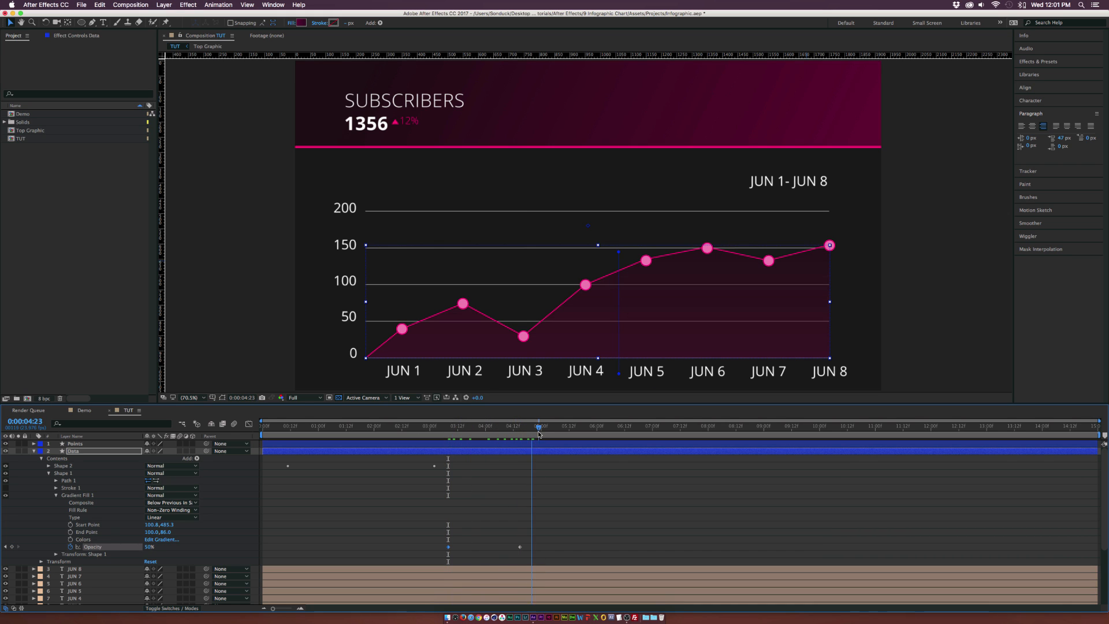
pyautogui.press('u')
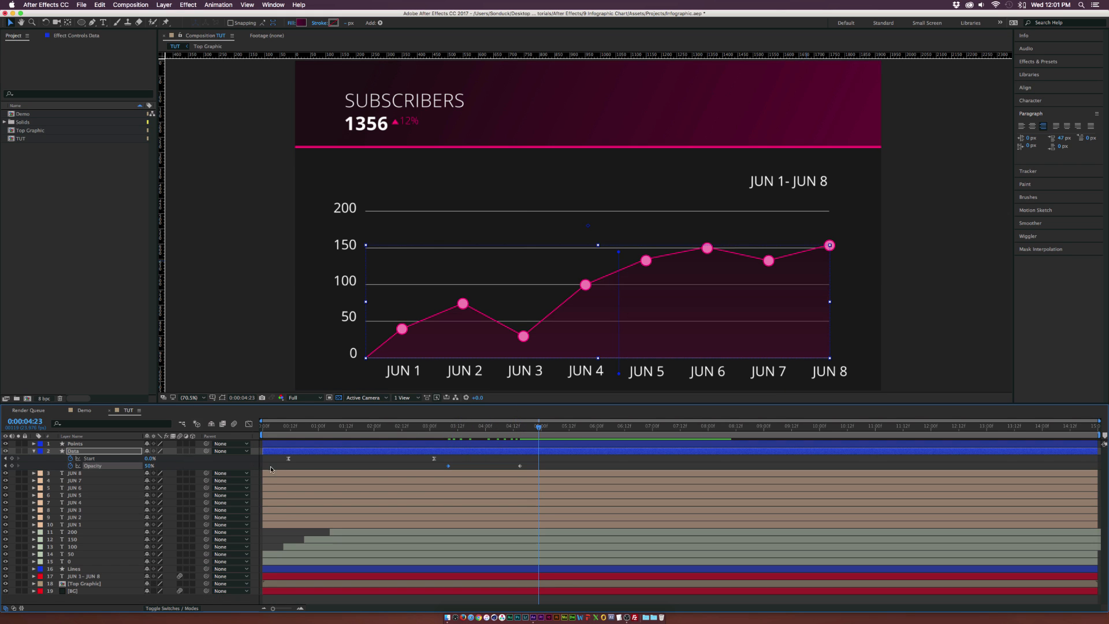
pyautogui.press('u')
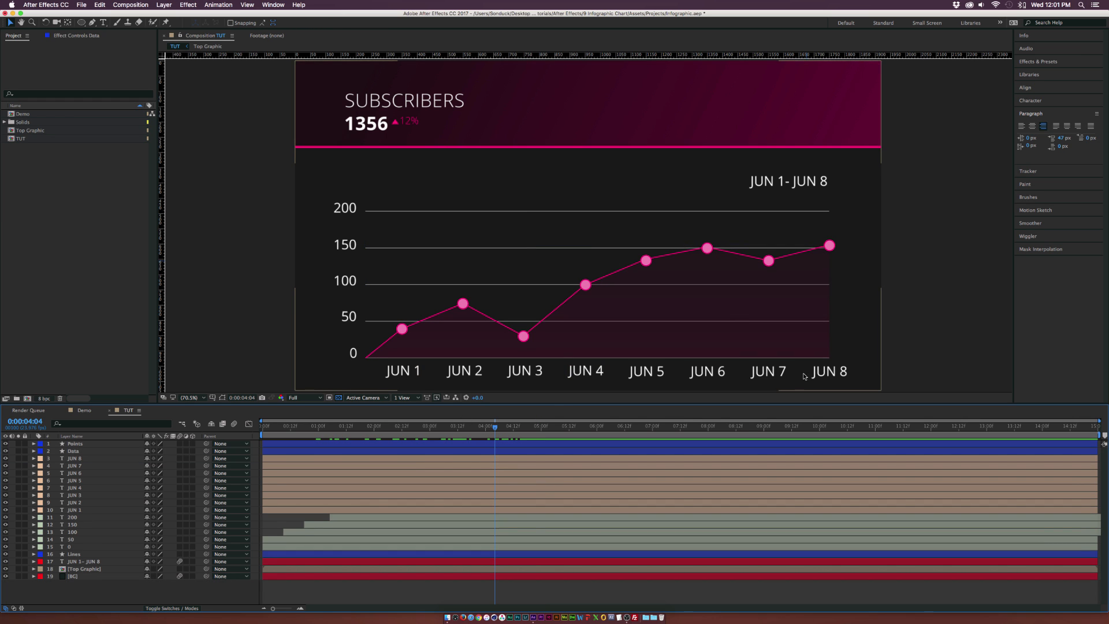
# Keyframe the JUN 1 date label's Opacity at 0% early in the animation so it starts invisible
pyautogui.moveTo(334, 427)
pyautogui.mouseDown()
pyautogui.moveTo(310, 428)
pyautogui.moveTo(321, 426)
pyautogui.mouseUp()
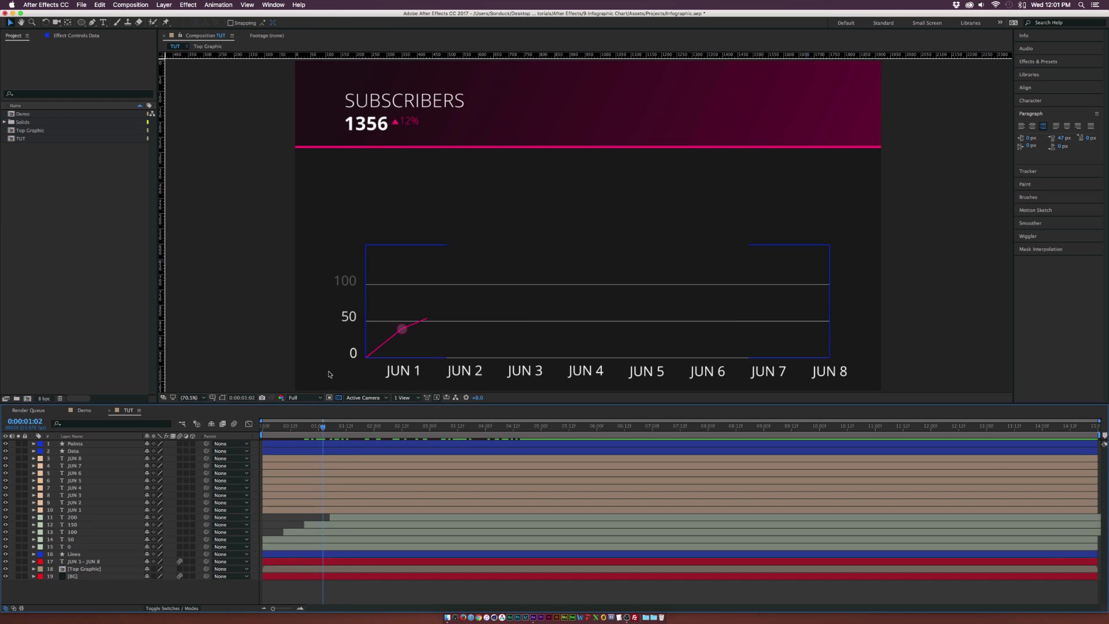
pyautogui.click(400, 370)
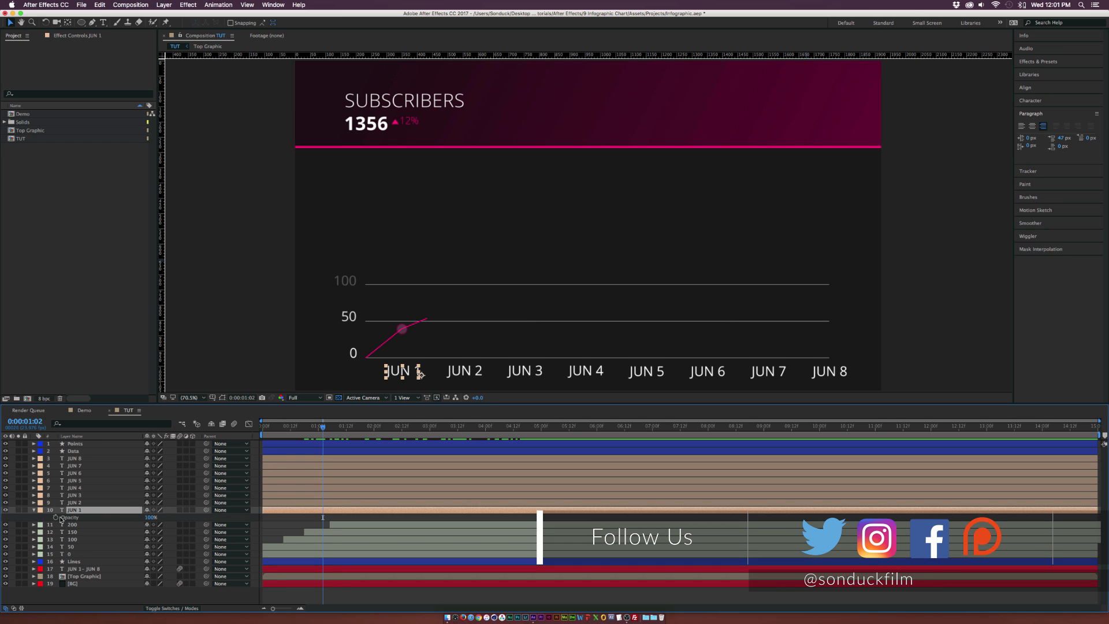
pyautogui.click(60, 518)
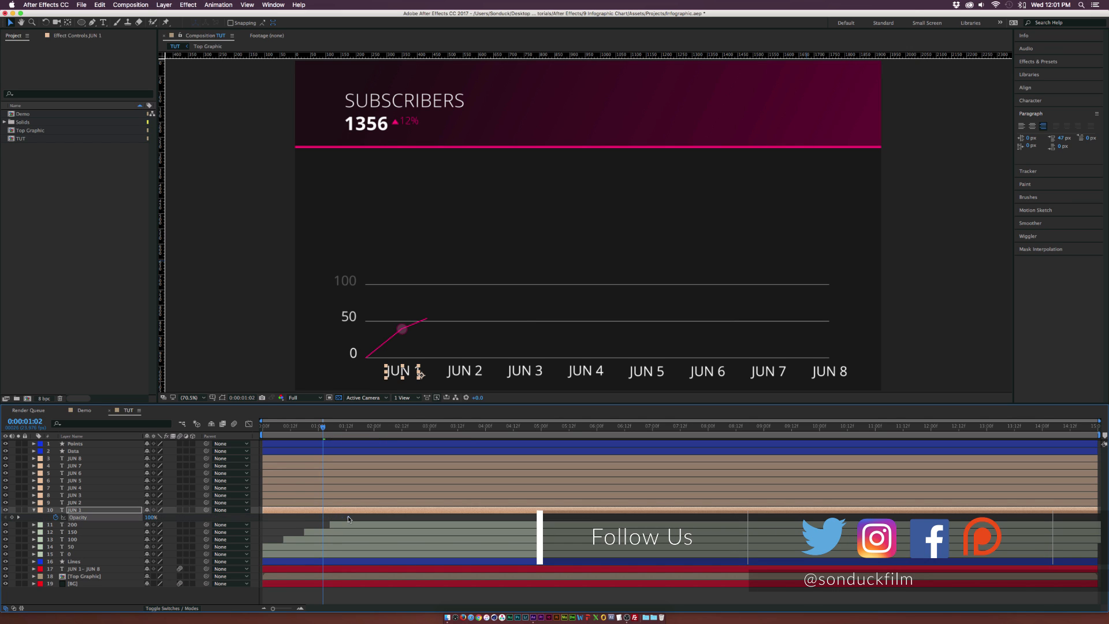
pyautogui.write('0')
pyautogui.press('Return')
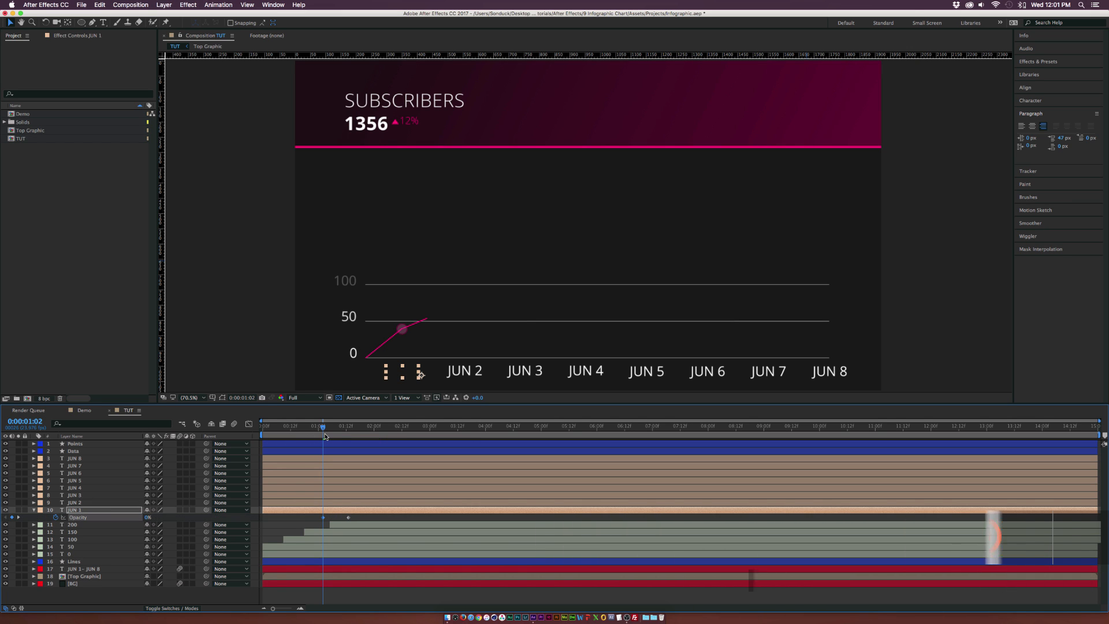
pyautogui.click(595, 426)
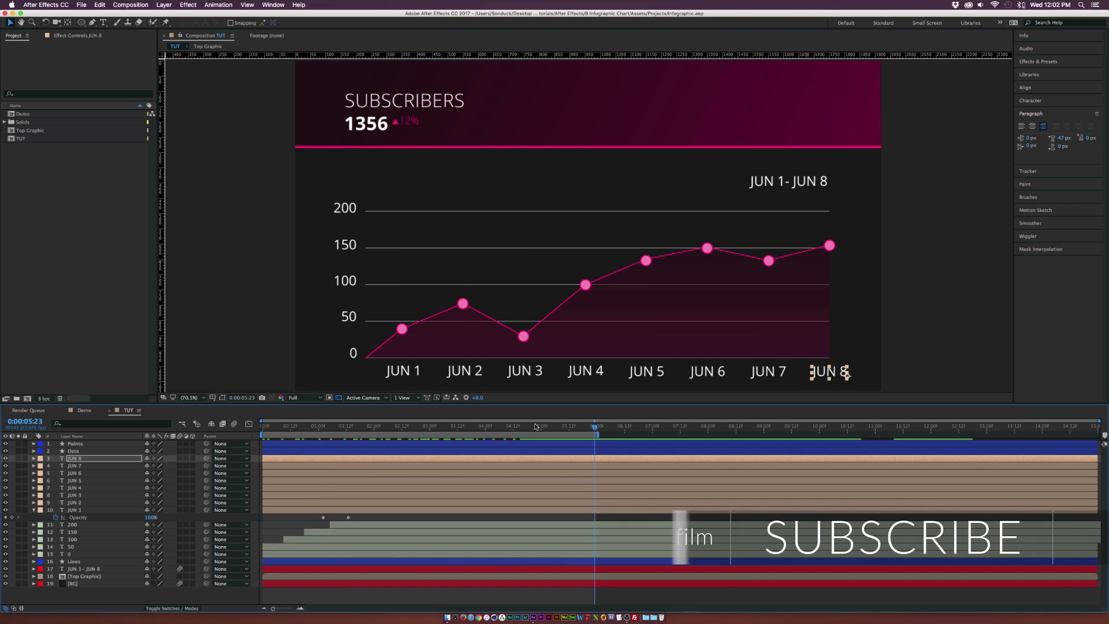
# Quick Look the rendered TUT.mov to confirm the chart animates, then close the preview
pyautogui.click(499, 426)
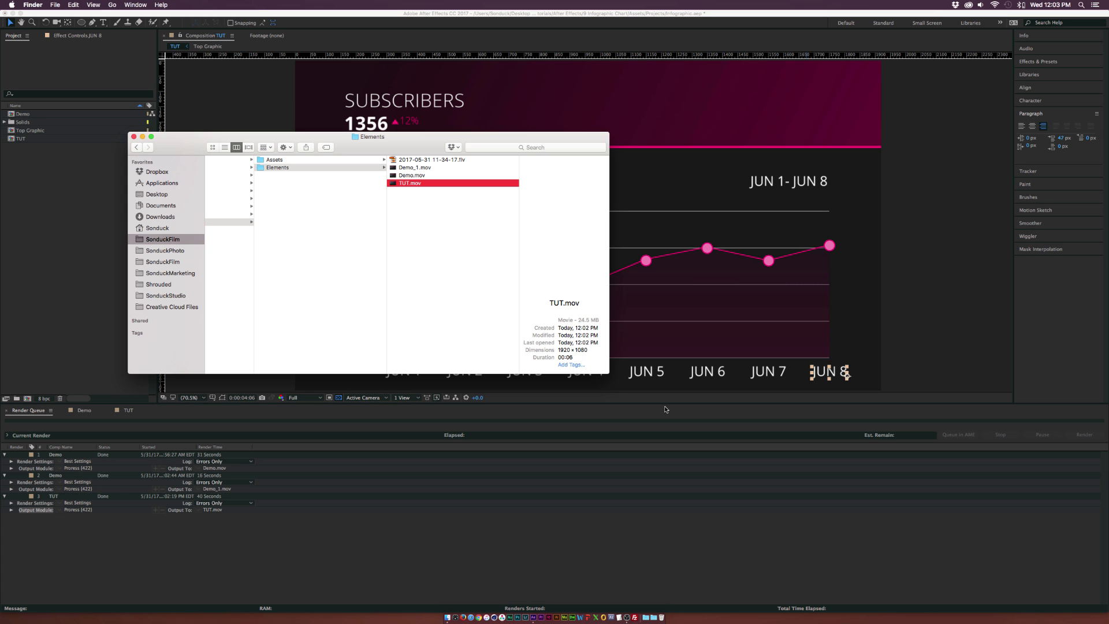
pyautogui.press('space')
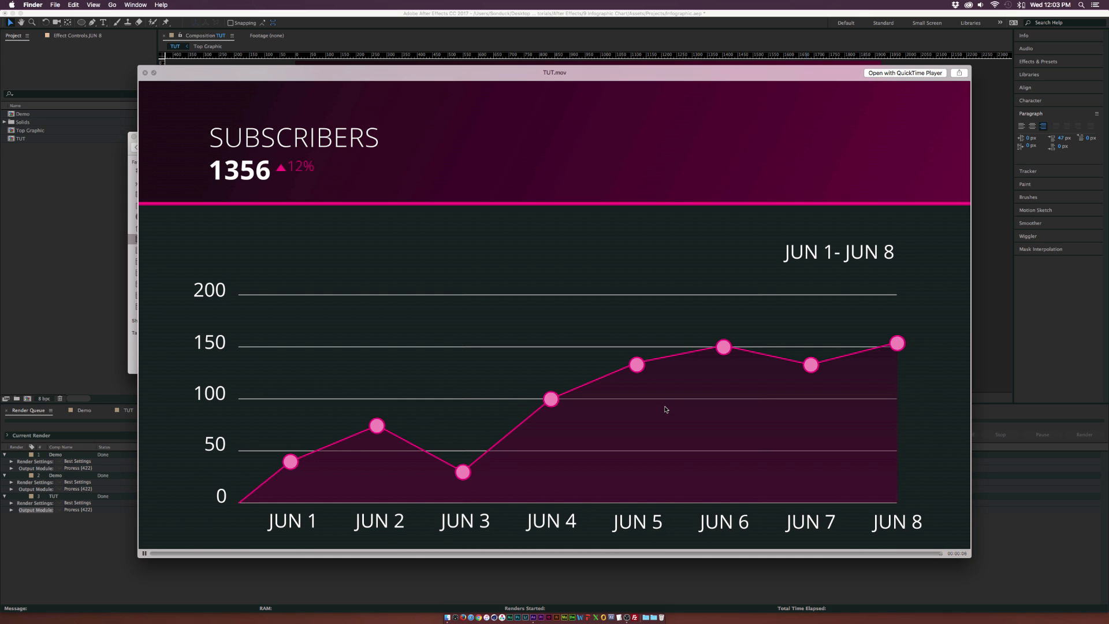
pyautogui.press('space')
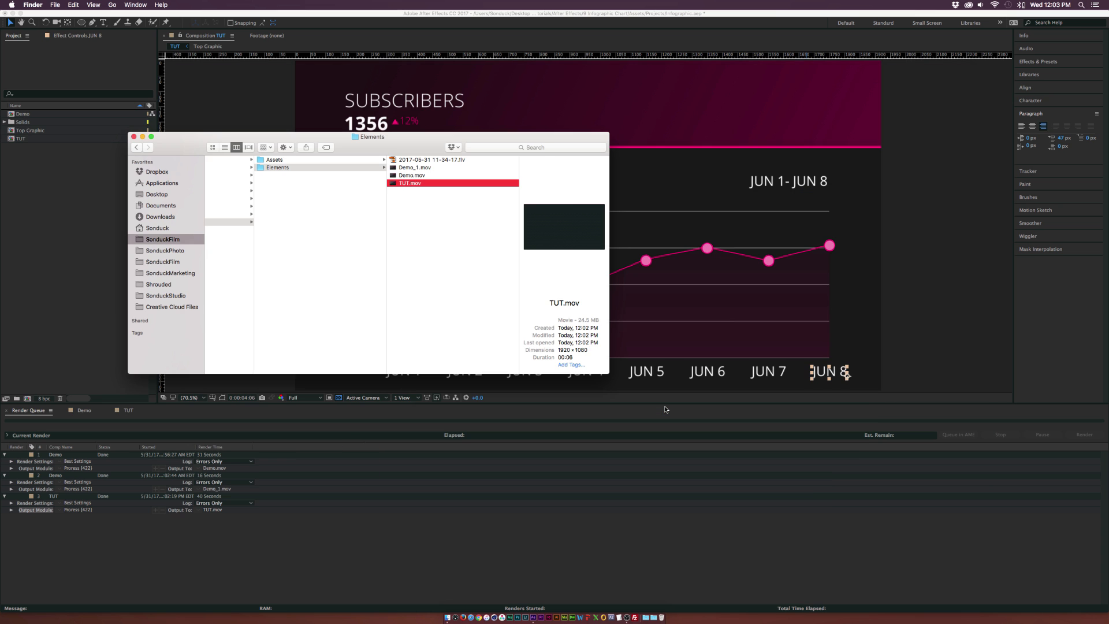